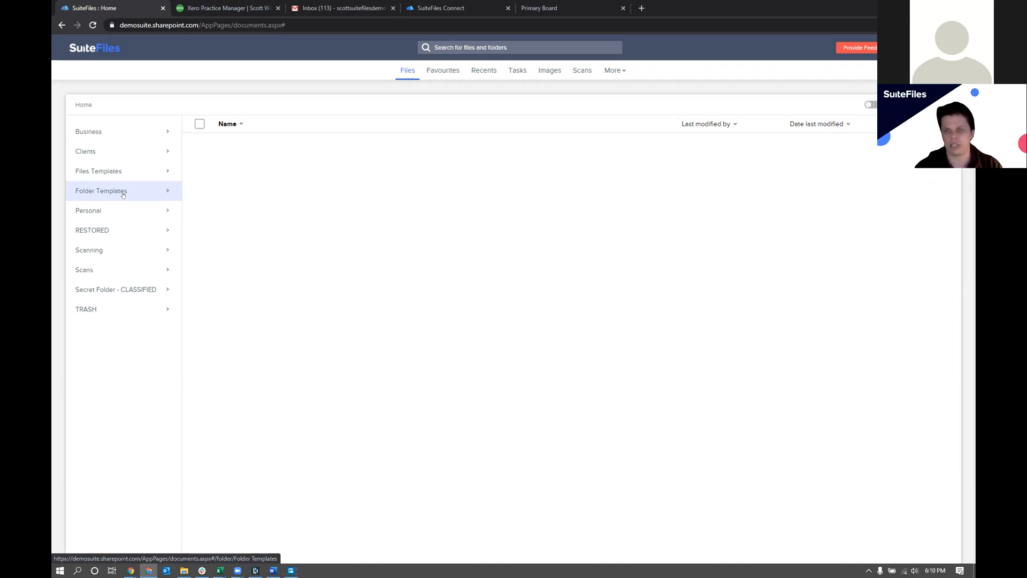
# - Filter the Clients folders by "acme" and open the ACME Corporation folder
pyautogui.click(124, 153)
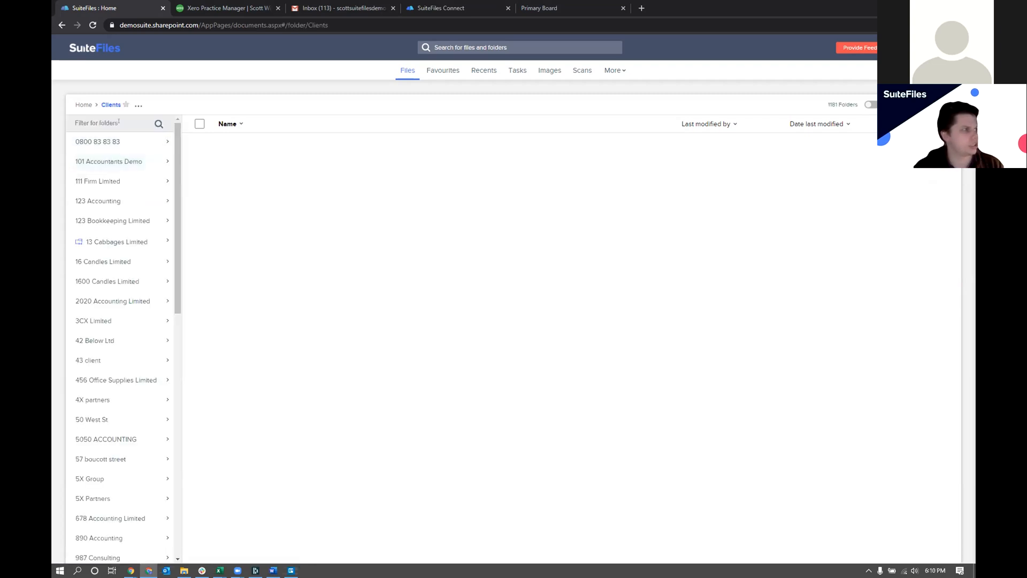
pyautogui.click(75, 122)
pyautogui.write('acme')
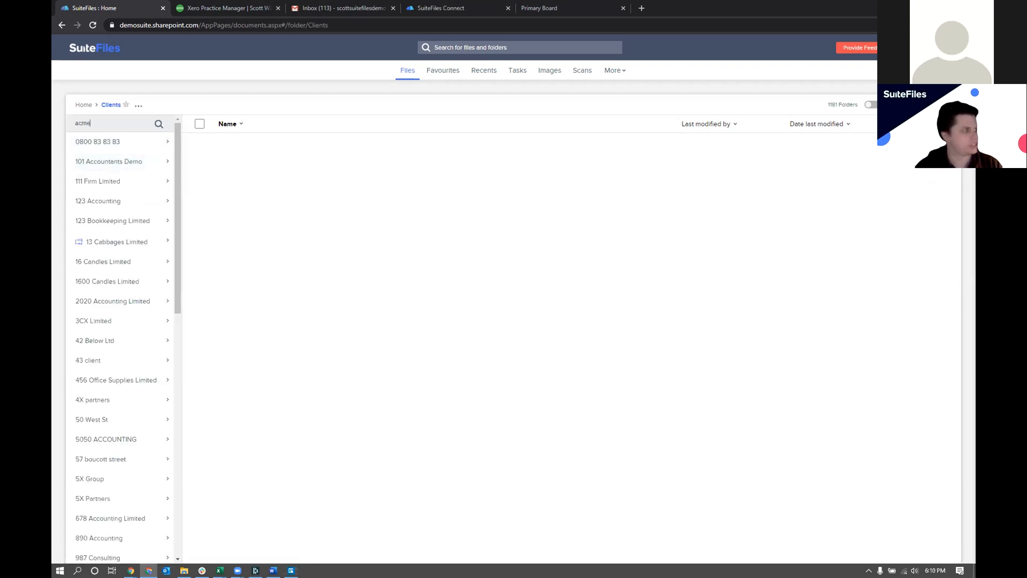
pyautogui.press('Return')
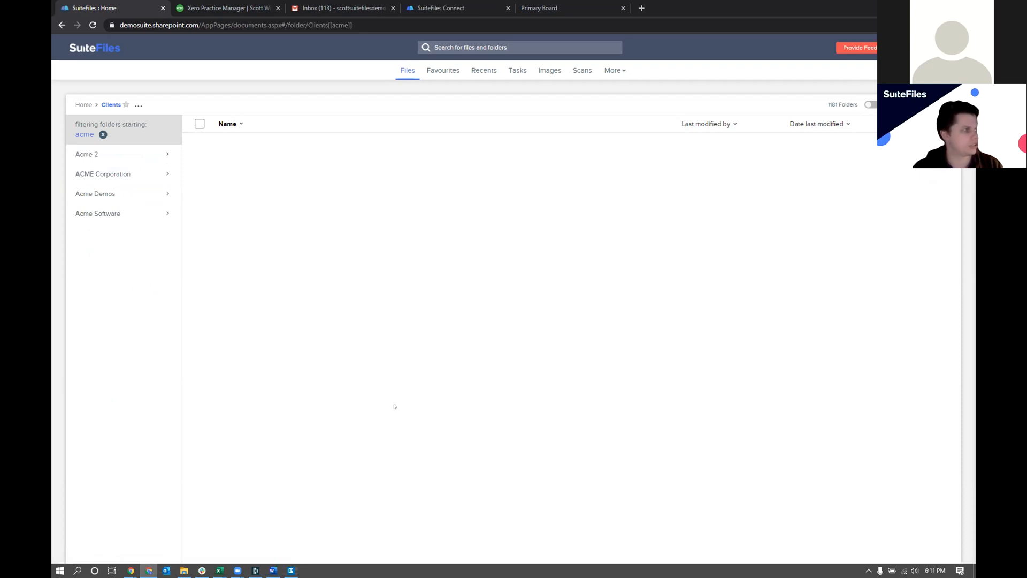
pyautogui.click(132, 173)
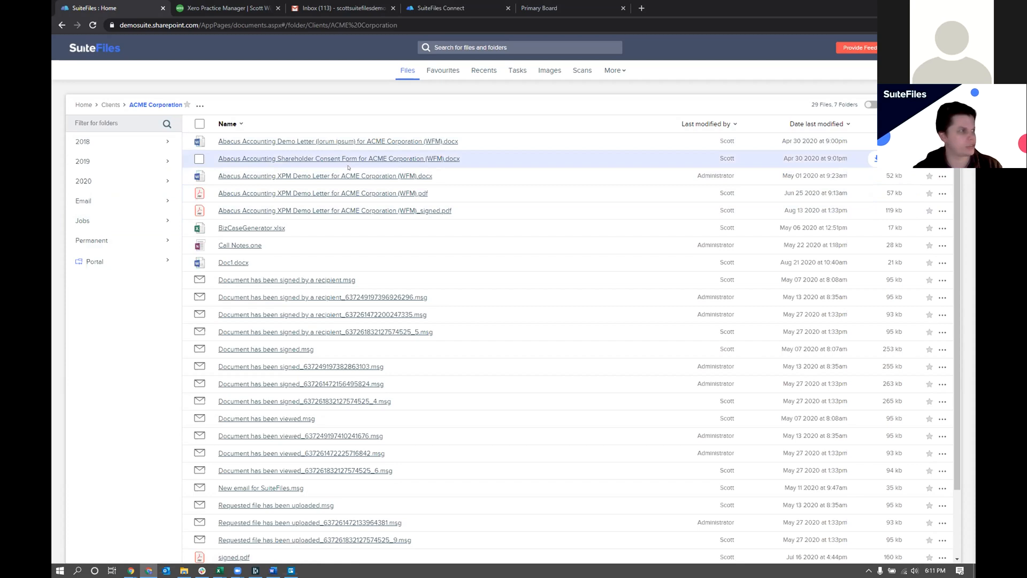
# - Open the Abacus Accounting Shareholder Consent Form for ACME Corporation in desktop Word
pyautogui.click(412, 159)
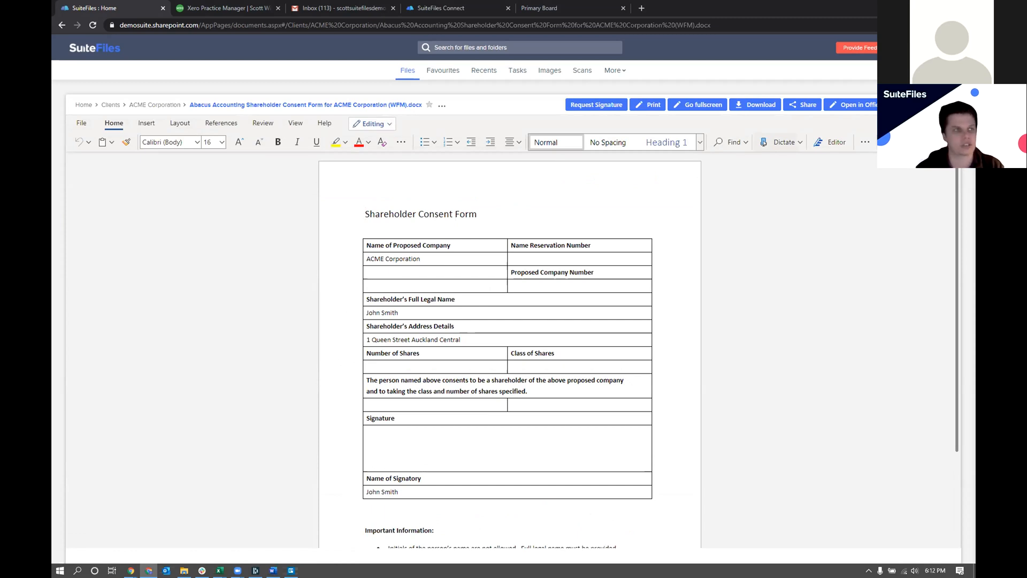
pyautogui.click(850, 107)
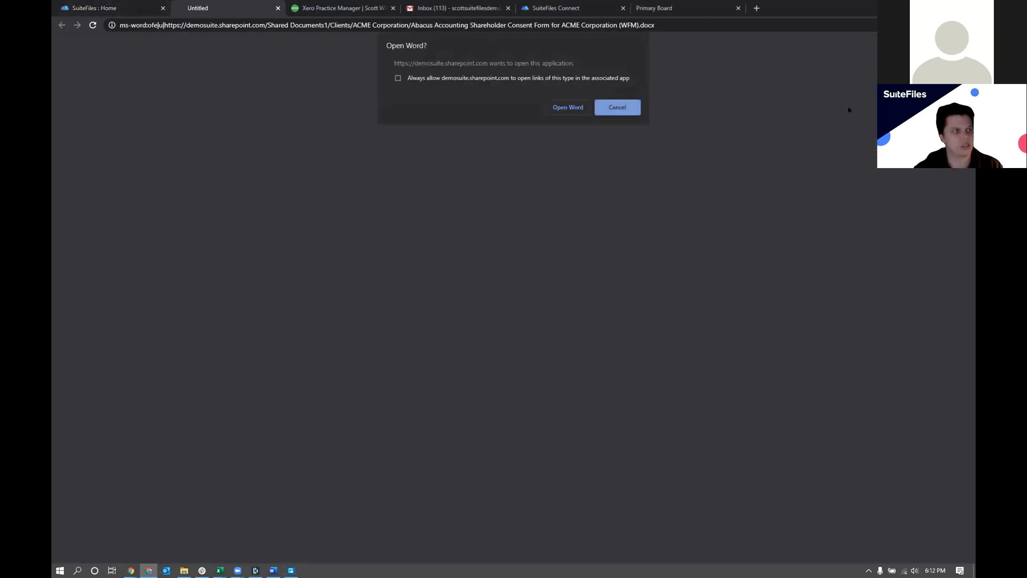
pyautogui.click(566, 107)
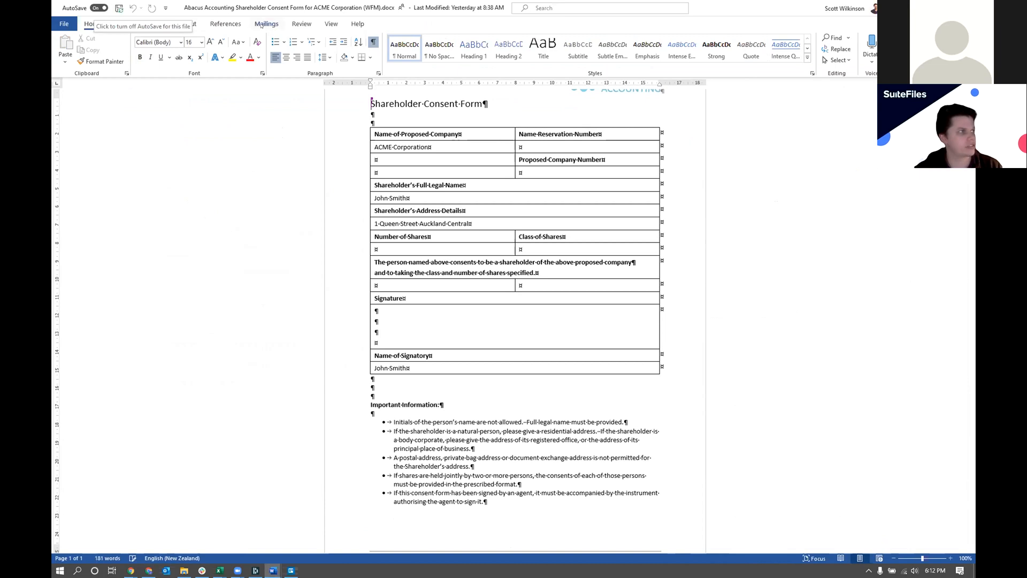
# - Inspect the consent form's file name, version history option and the folders available for moving it, leaving its location as is
pyautogui.click(298, 10)
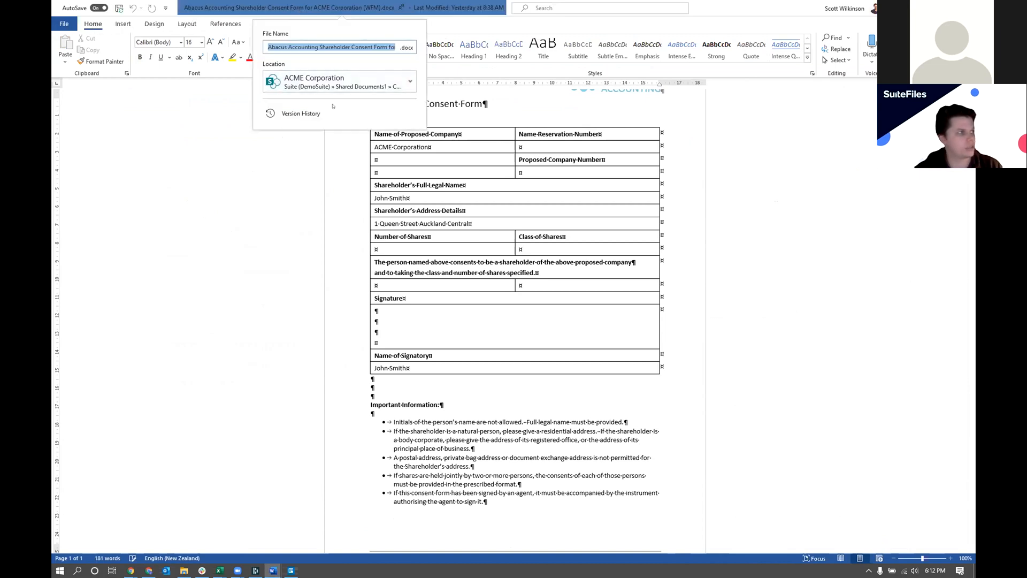
pyautogui.click(331, 86)
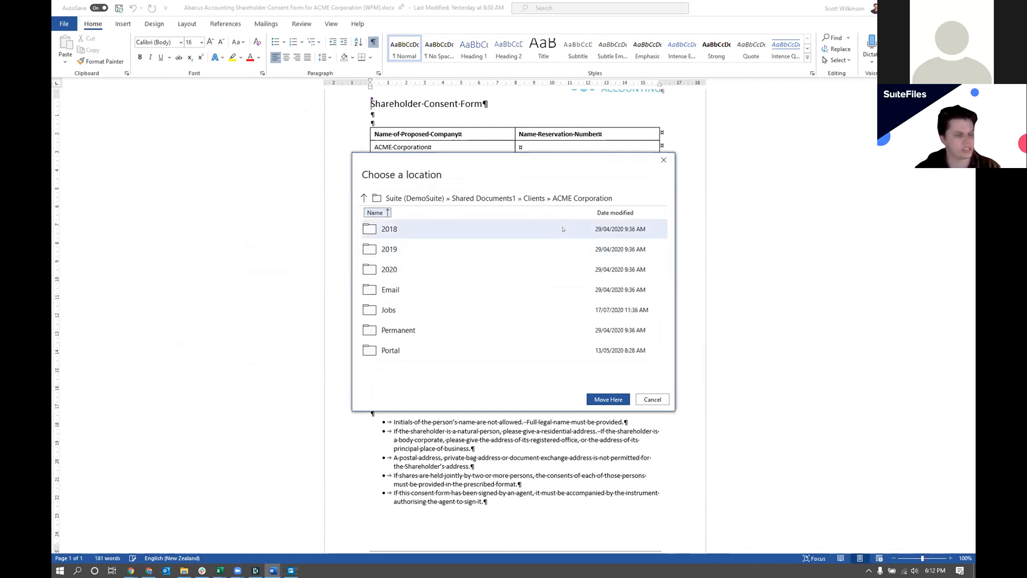
pyautogui.click(663, 159)
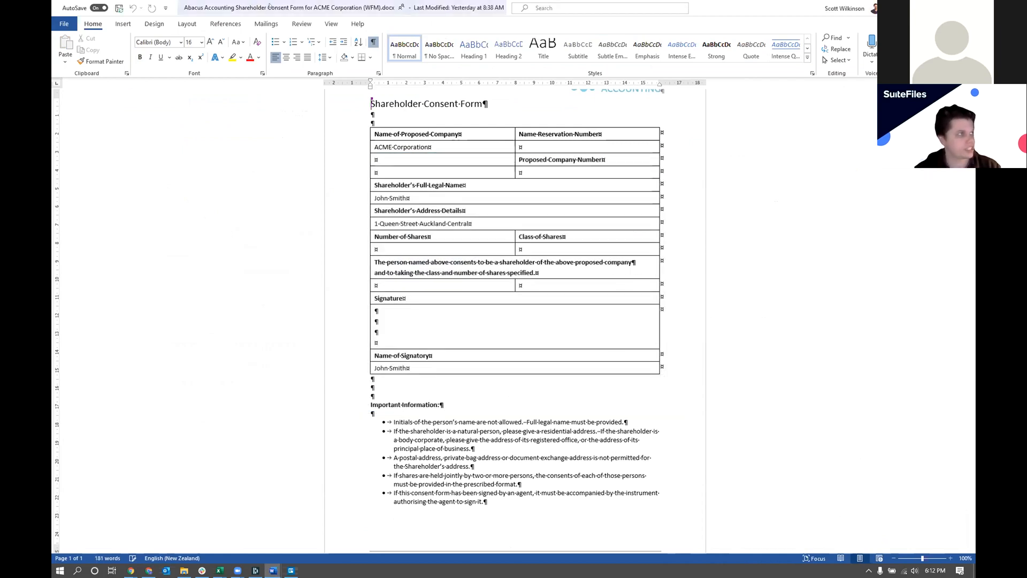
pyautogui.click(270, 7)
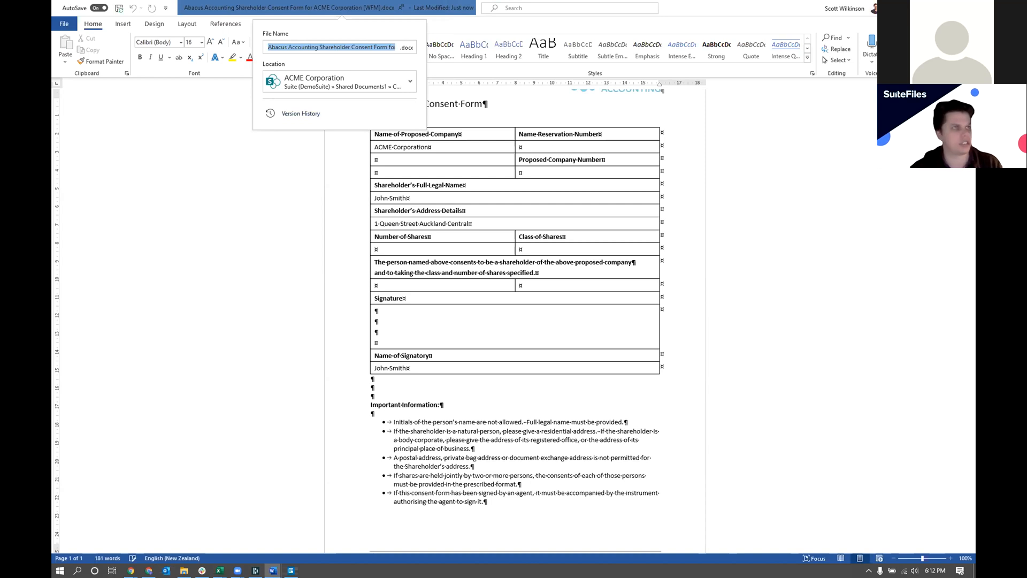
pyautogui.press('Escape')
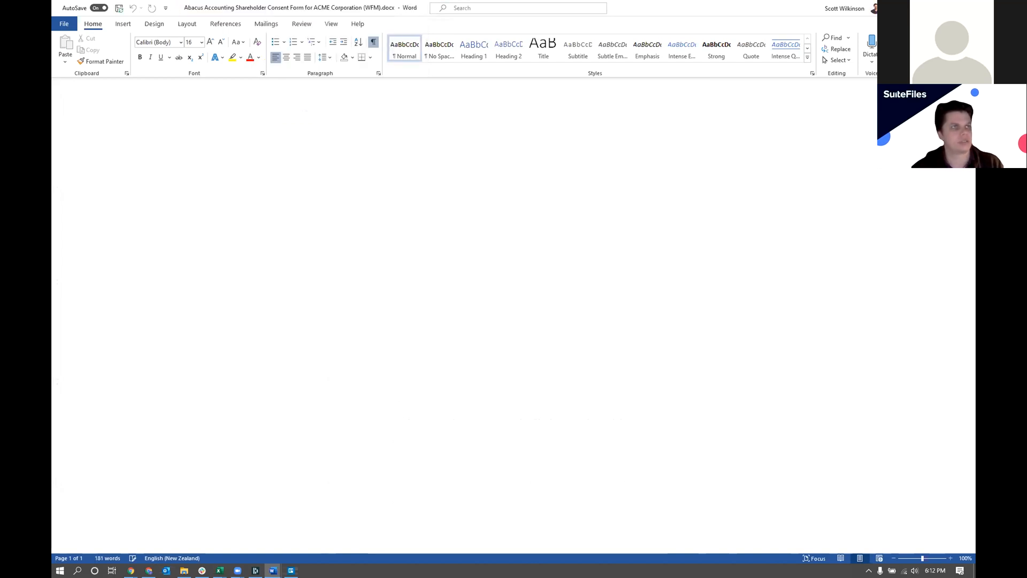
# - Switch back to SuiteFiles in the browser and open ACME Corporation's Permanent folder
pyautogui.hotkey('alt', 'Tab')
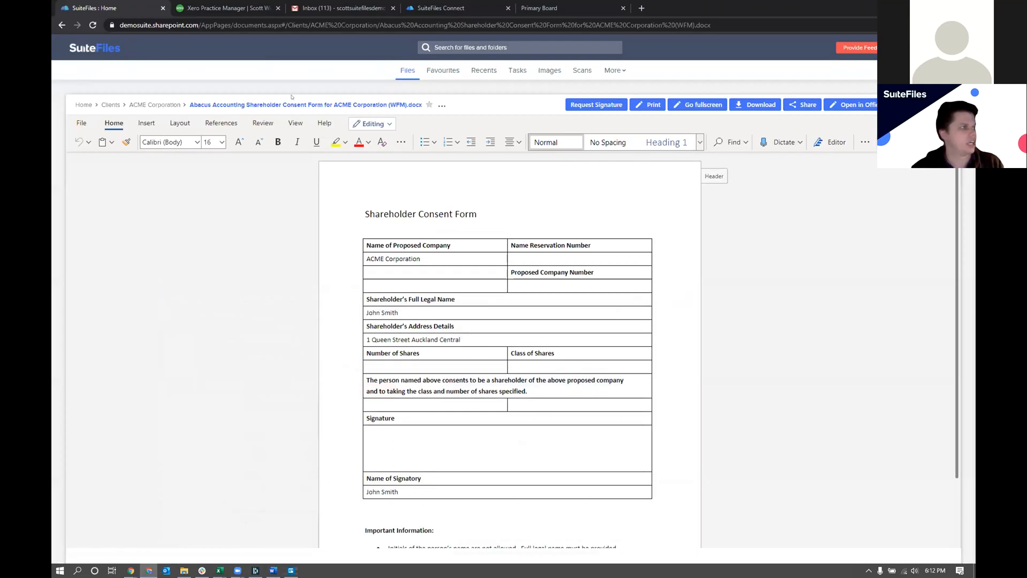
pyautogui.click(144, 97)
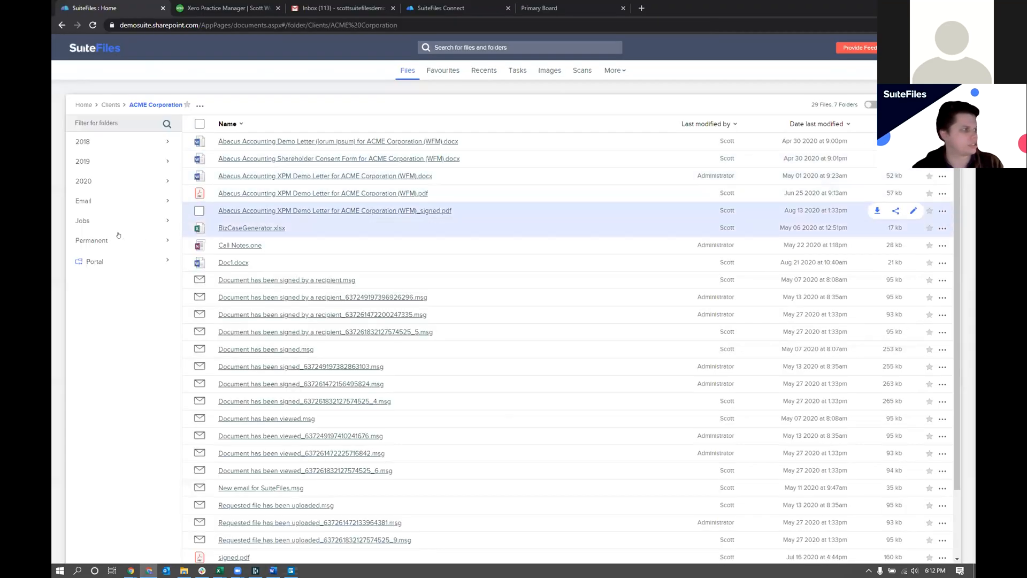
pyautogui.click(96, 240)
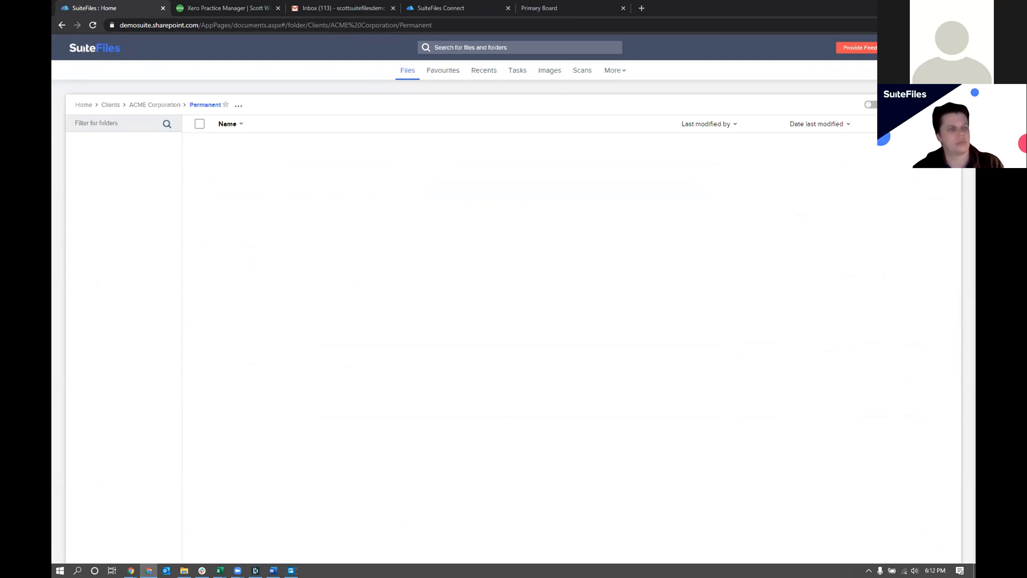
# - Start a new file from a template in the Permanent folder and select the Abacus Accounting XPM Demo Letter.docx template
pyautogui.click(936, 104)
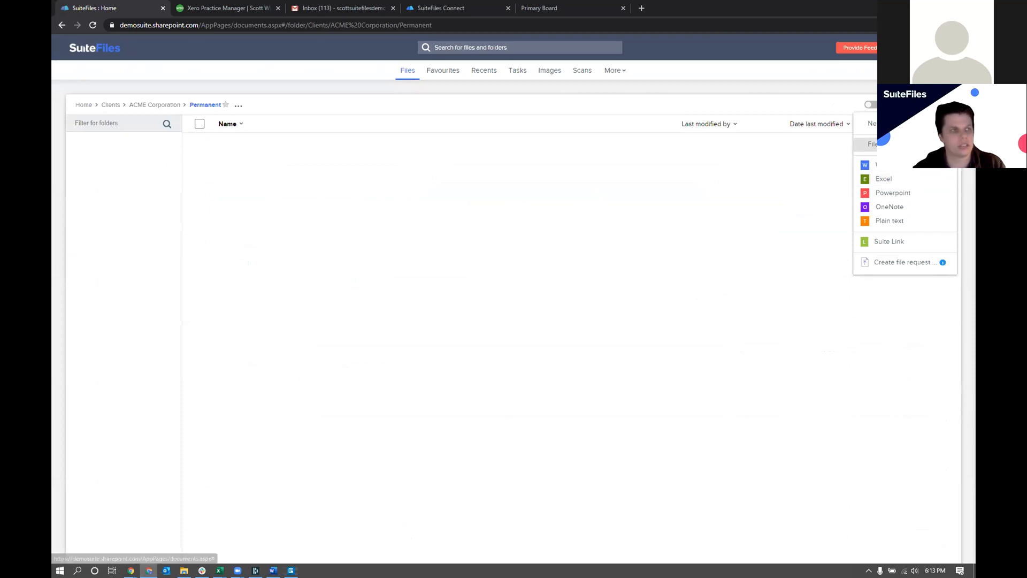
pyautogui.click(912, 144)
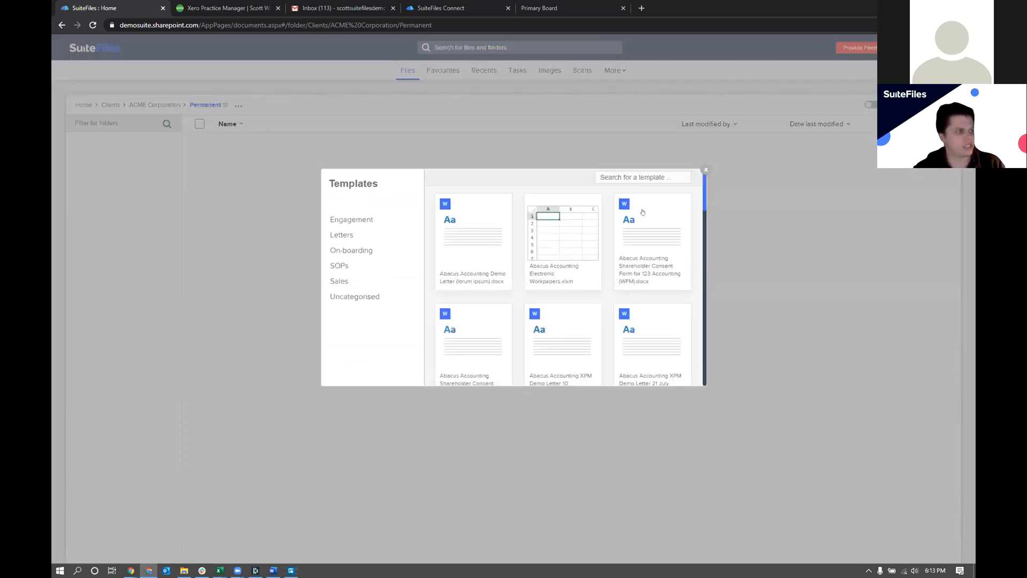
pyautogui.moveTo(706, 194); pyautogui.dragTo(700, 206)
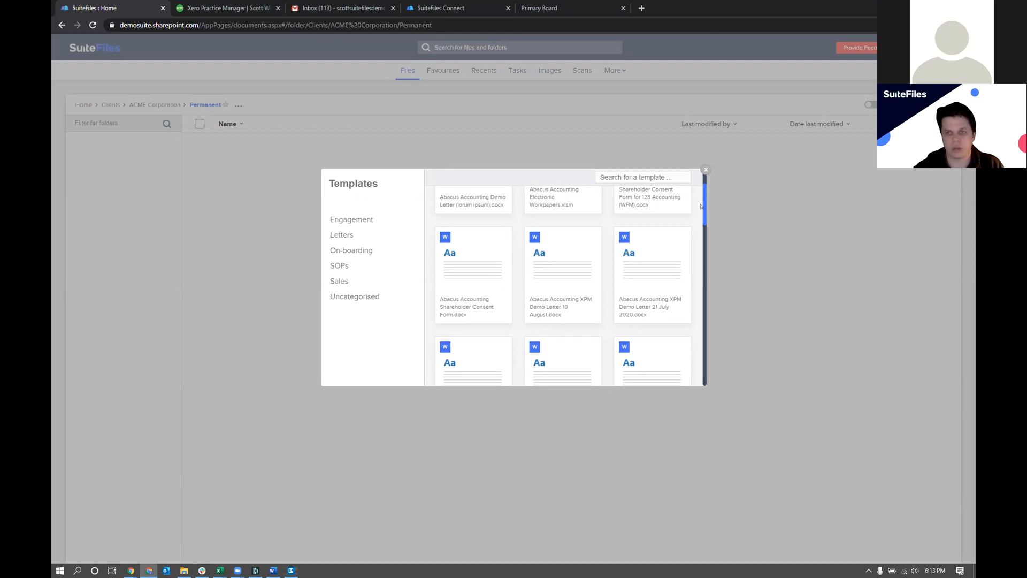
pyautogui.moveTo(700, 206); pyautogui.dragTo(699, 211)
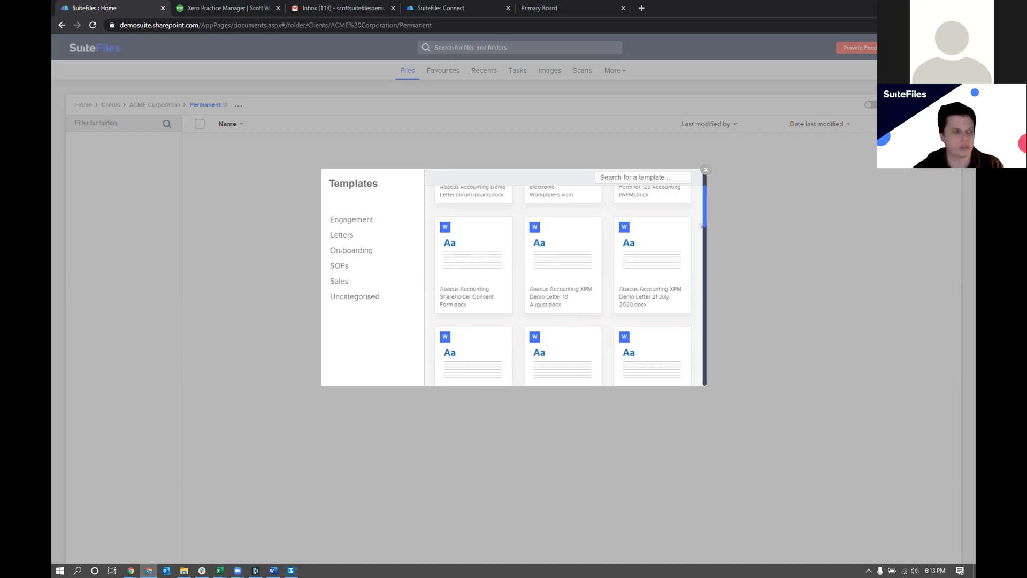
pyautogui.moveTo(701, 226); pyautogui.dragTo(702, 260)
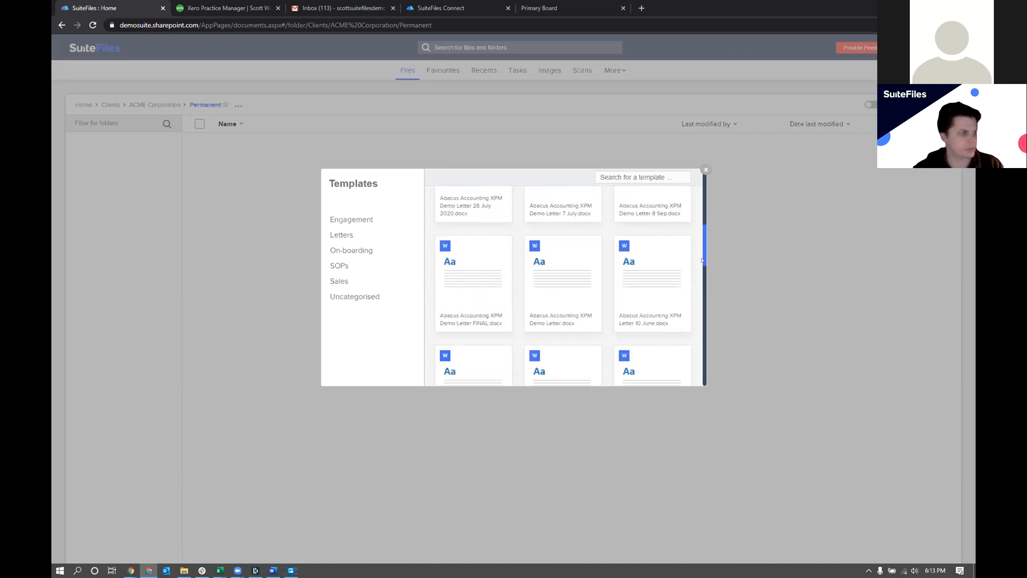
pyautogui.click(573, 274)
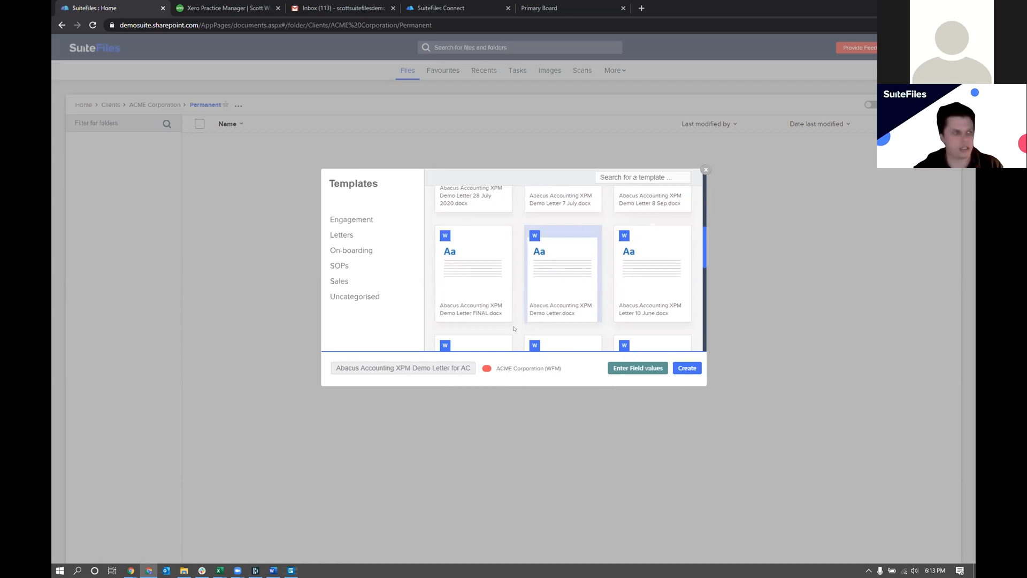
pyautogui.moveTo(493, 365); pyautogui.dragTo(554, 366)
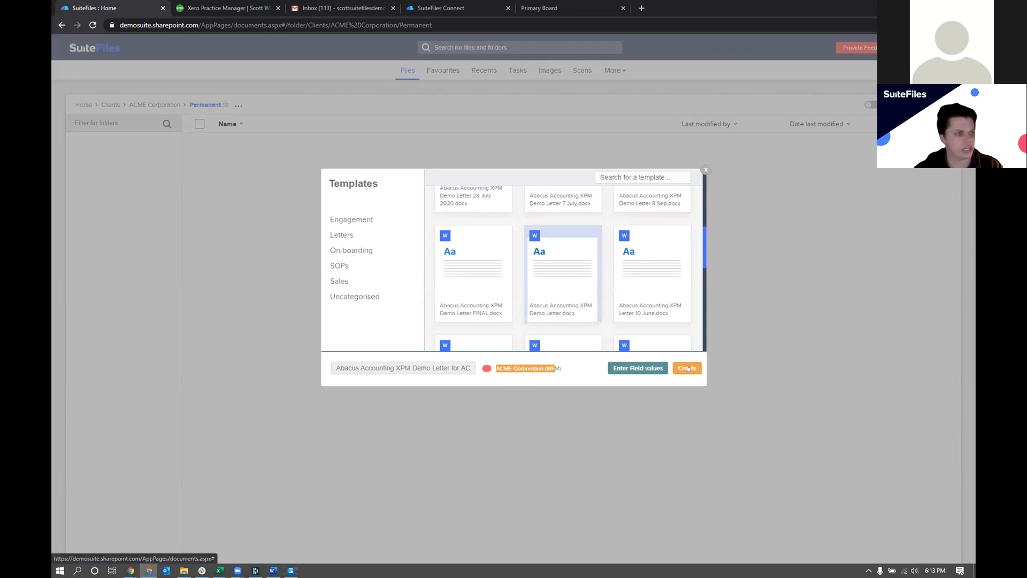
# - Review the template's prepopulated text and checkbox field values and create the letter for ACME Corporation
pyautogui.click(632, 368)
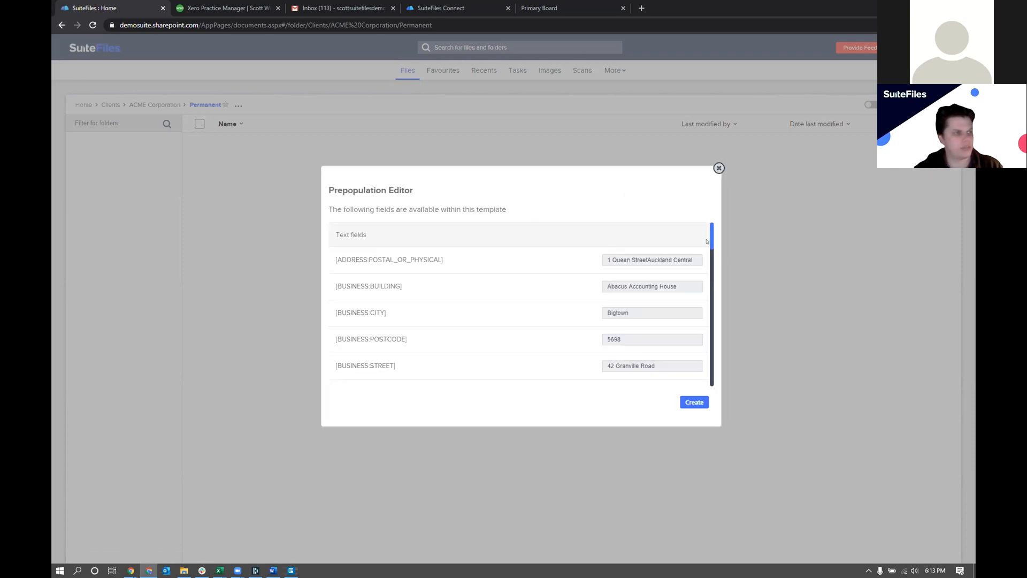
pyautogui.scroll(-2, 707, 247)
pyautogui.moveTo(709, 252); pyautogui.dragTo(710, 284)
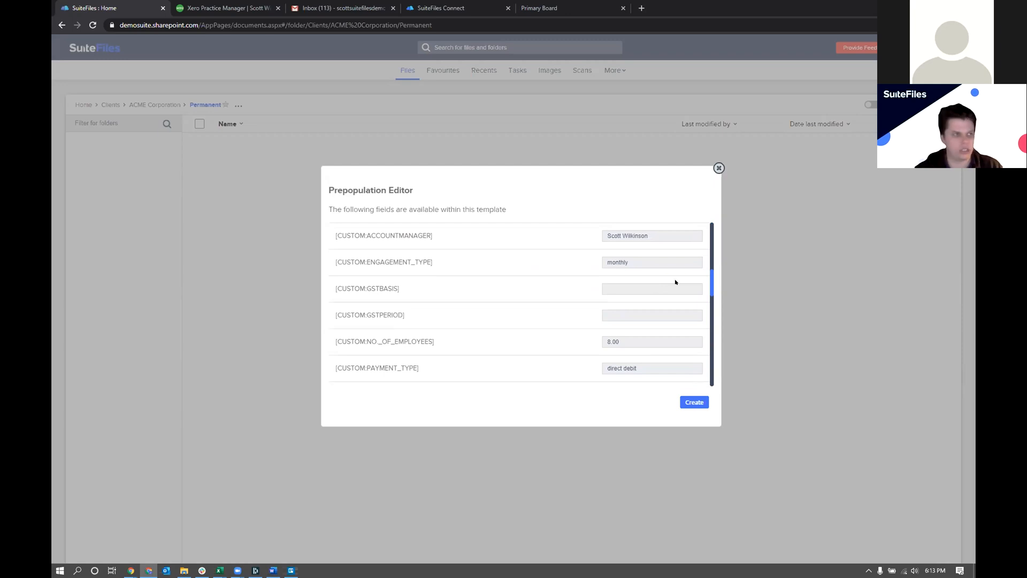
pyautogui.moveTo(708, 280); pyautogui.dragTo(708, 287)
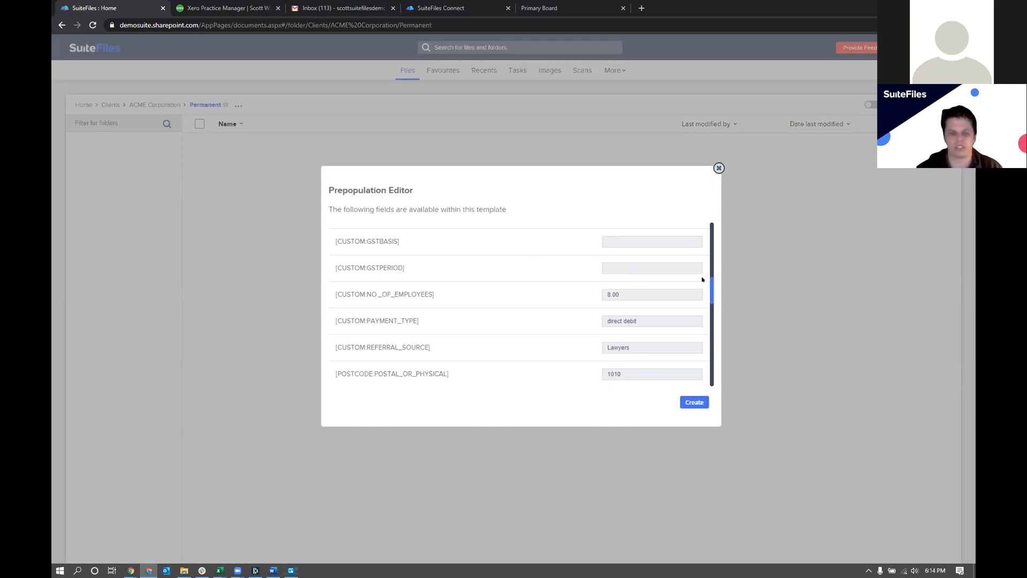
pyautogui.moveTo(710, 288); pyautogui.dragTo(707, 306)
pyautogui.scroll(-1, 708, 306)
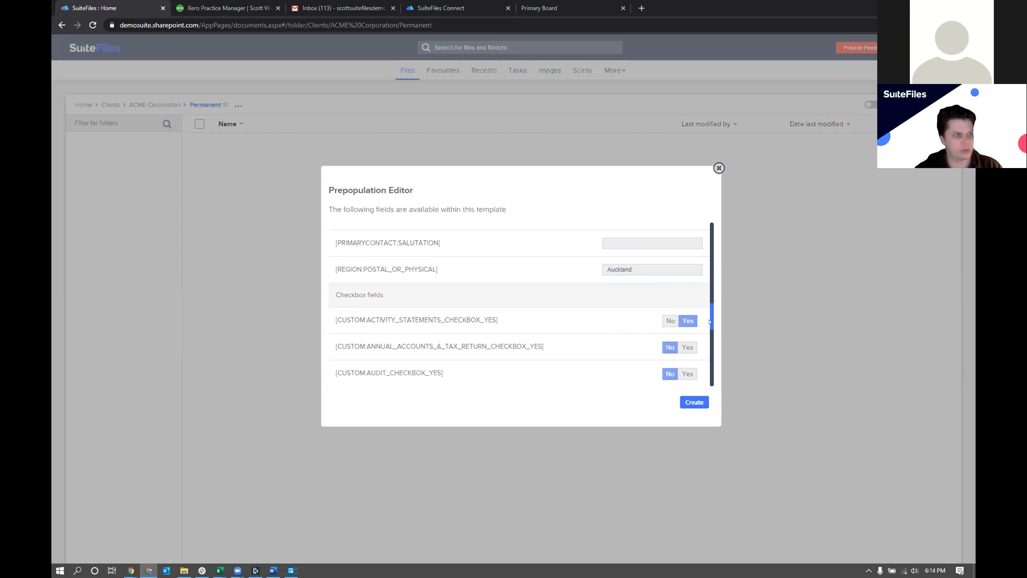
pyautogui.scroll(-1, 708, 327)
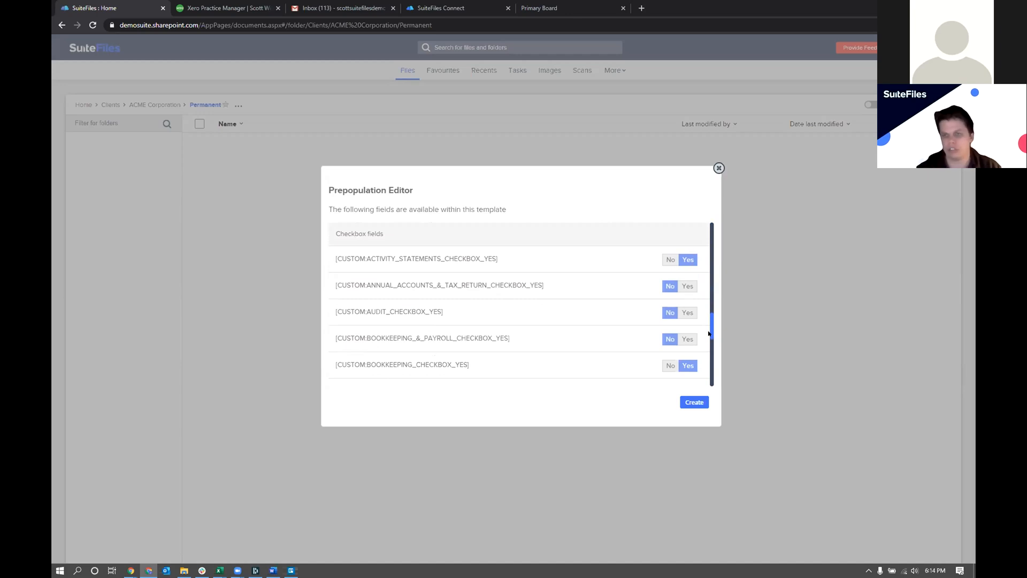
pyautogui.click(695, 403)
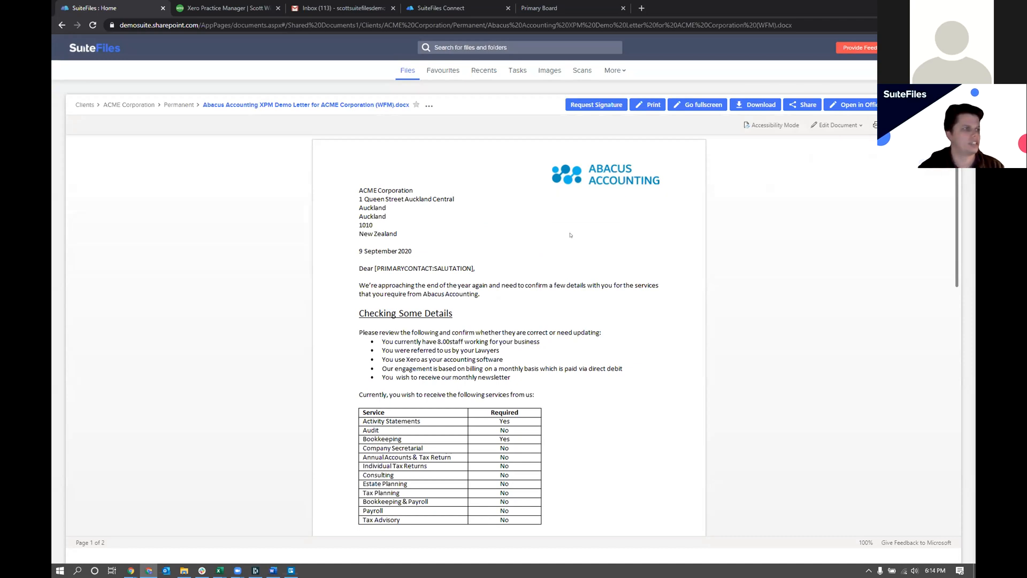
# - Read through the new letter, request a signature on it and look over the pages of its PDF version
pyautogui.scroll(-10, 570, 234)
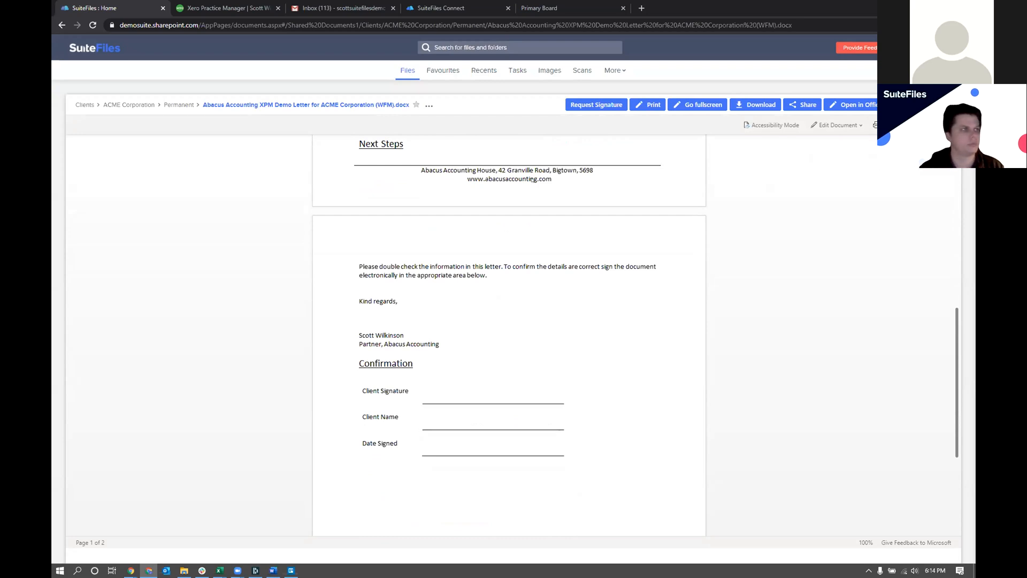
pyautogui.click(599, 105)
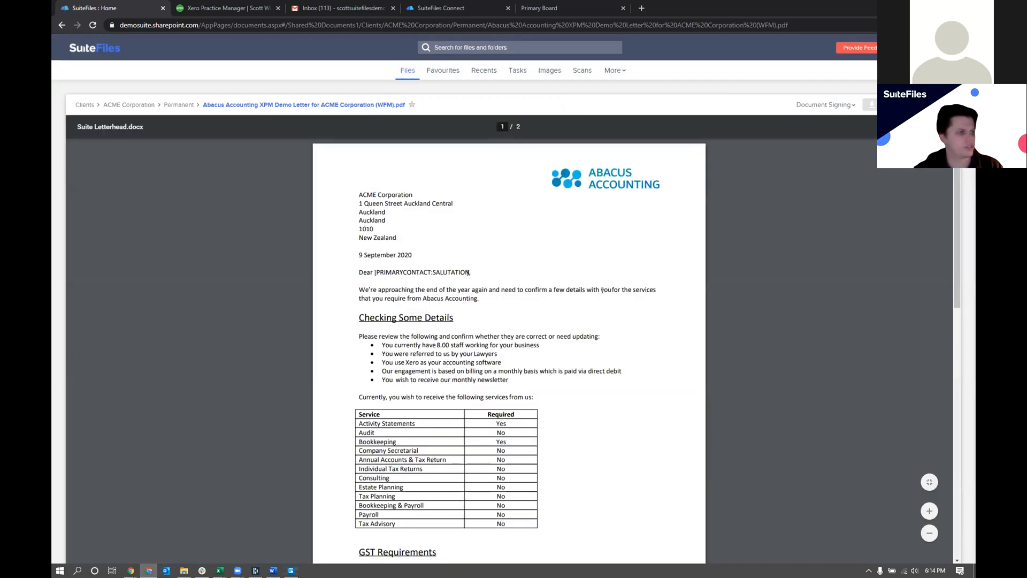
pyautogui.scroll(-15, 602, 289)
pyautogui.scroll(10, 602, 295)
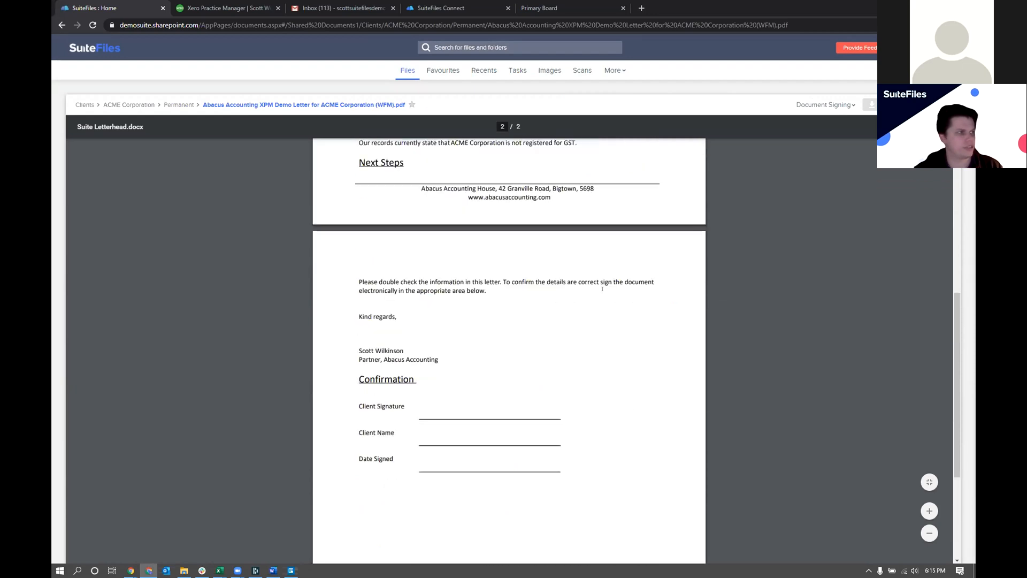
pyautogui.scroll(2, 606, 295)
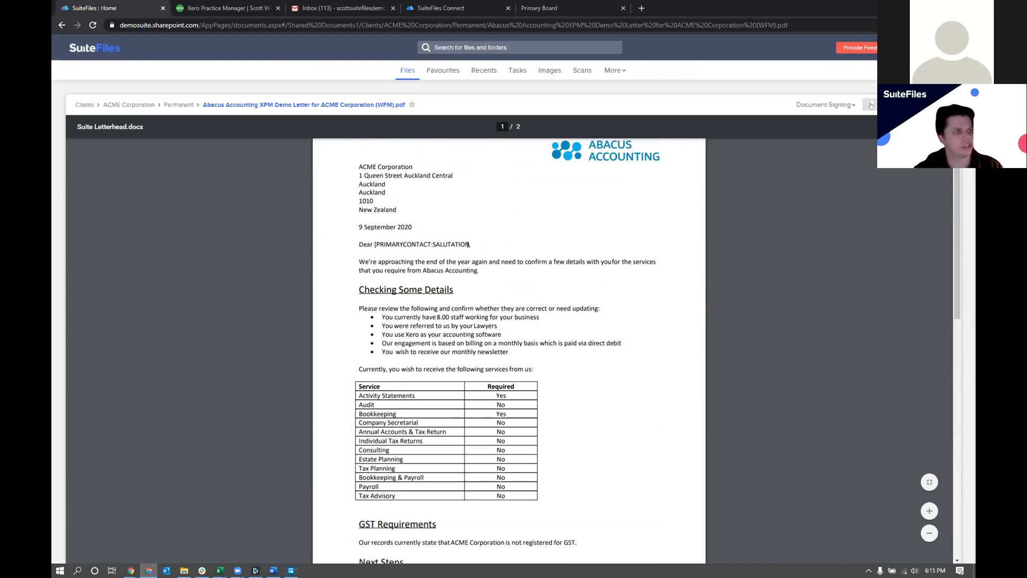
# - View the signer and cc recipient setup of Advanced Sign for the letter and close it without adding anyone
pyautogui.click(827, 105)
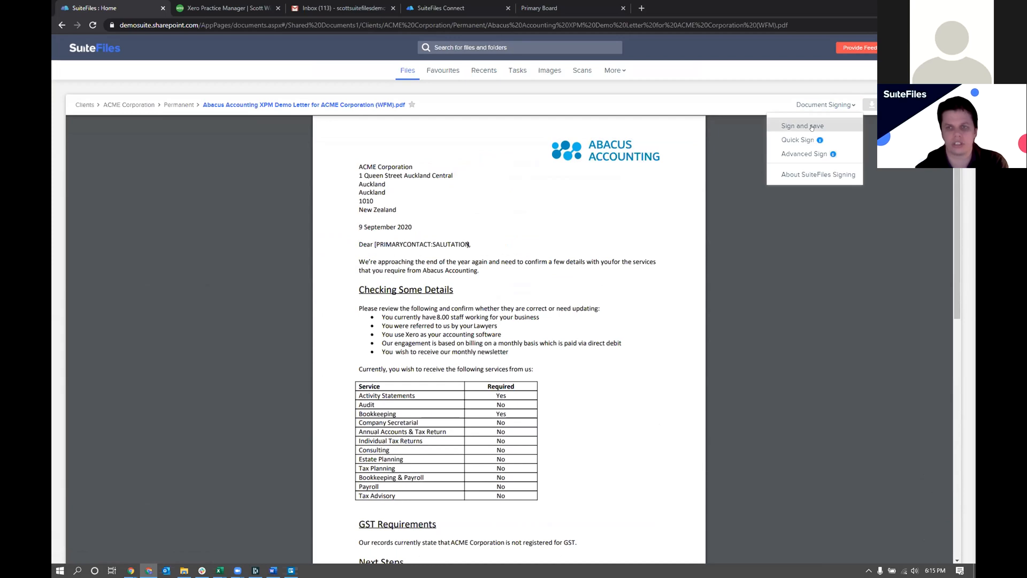
pyautogui.click(812, 153)
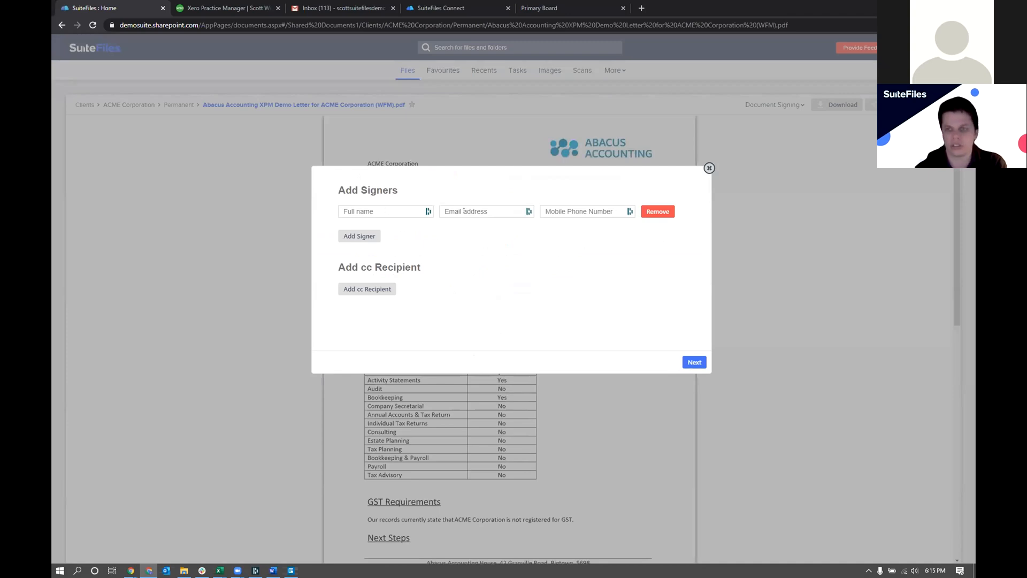
pyautogui.click(710, 168)
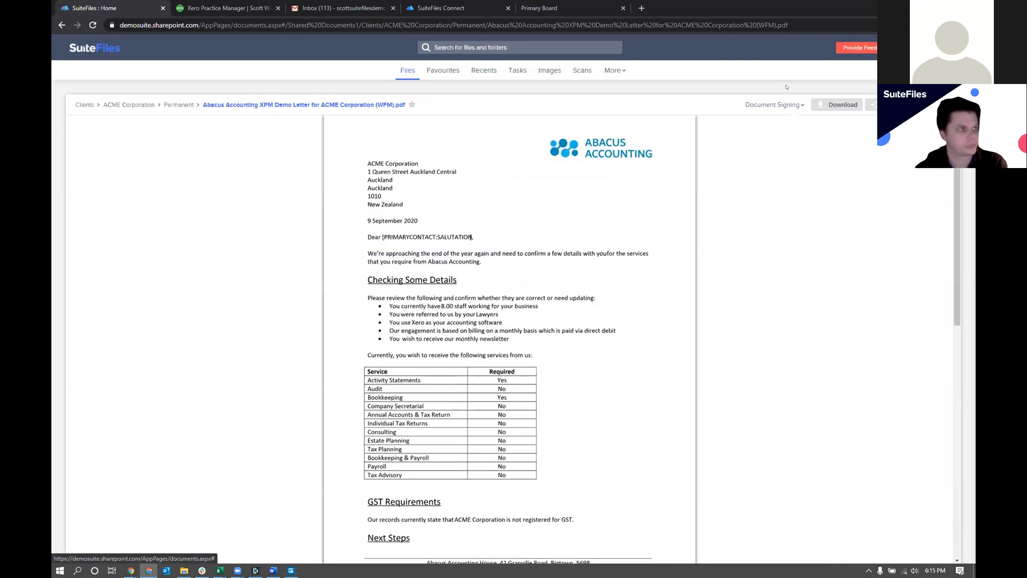
# - Start a Quick Sign request for the letter's PDF and select the client's Workflow contact as recipient
pyautogui.click(779, 105)
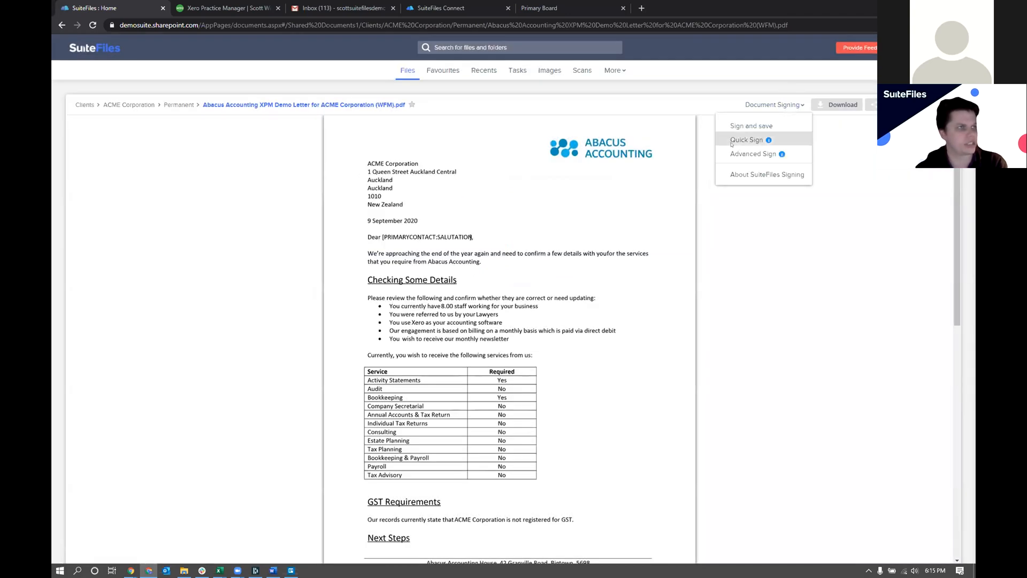
pyautogui.click(746, 140)
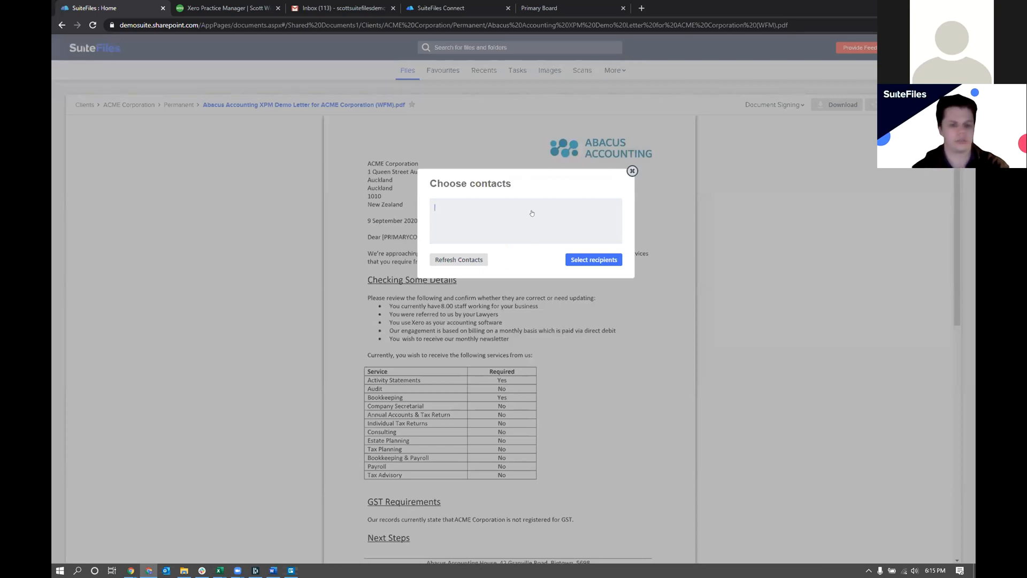
pyautogui.write('john smith')
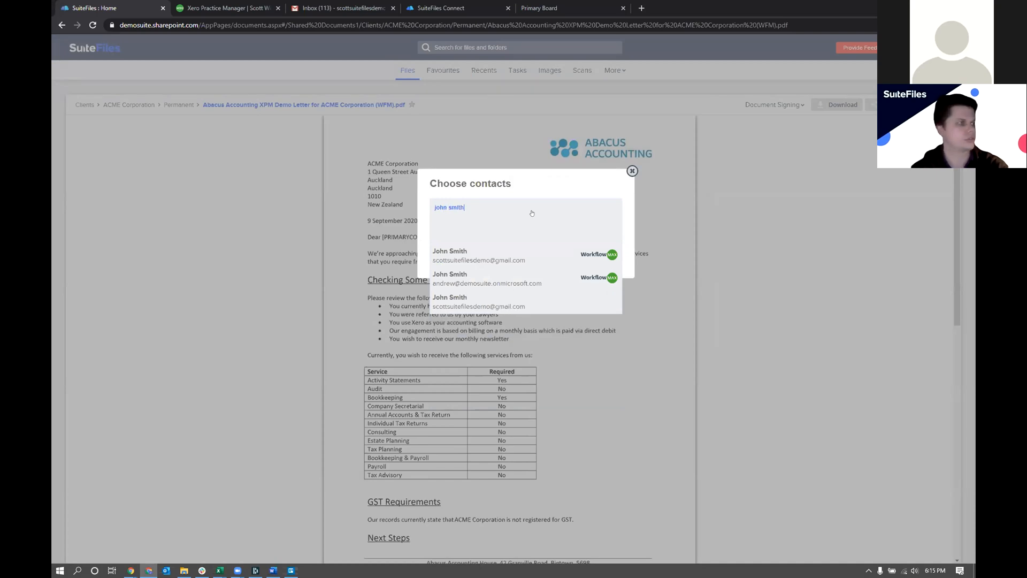
pyautogui.click(533, 256)
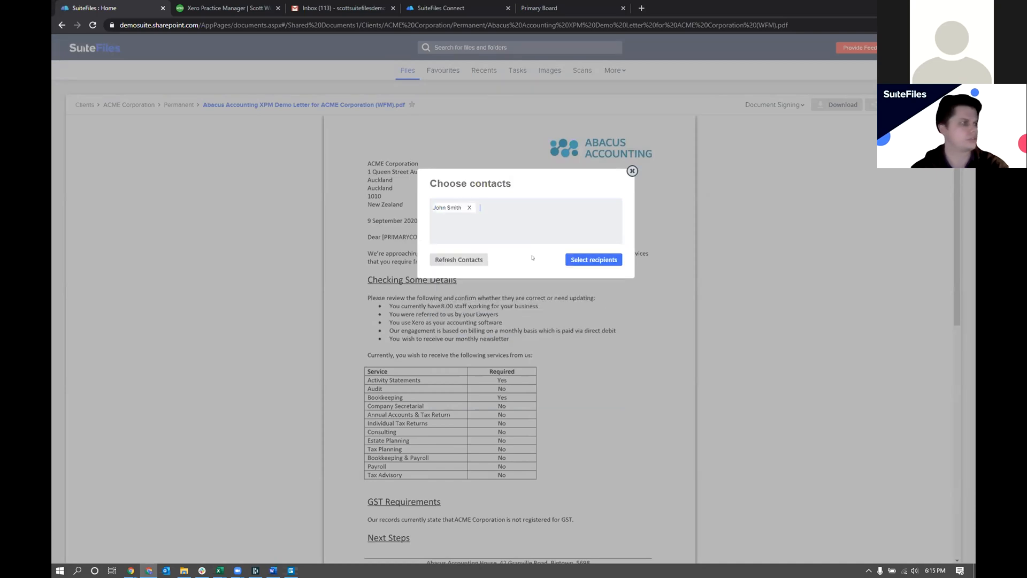
pyautogui.click(566, 259)
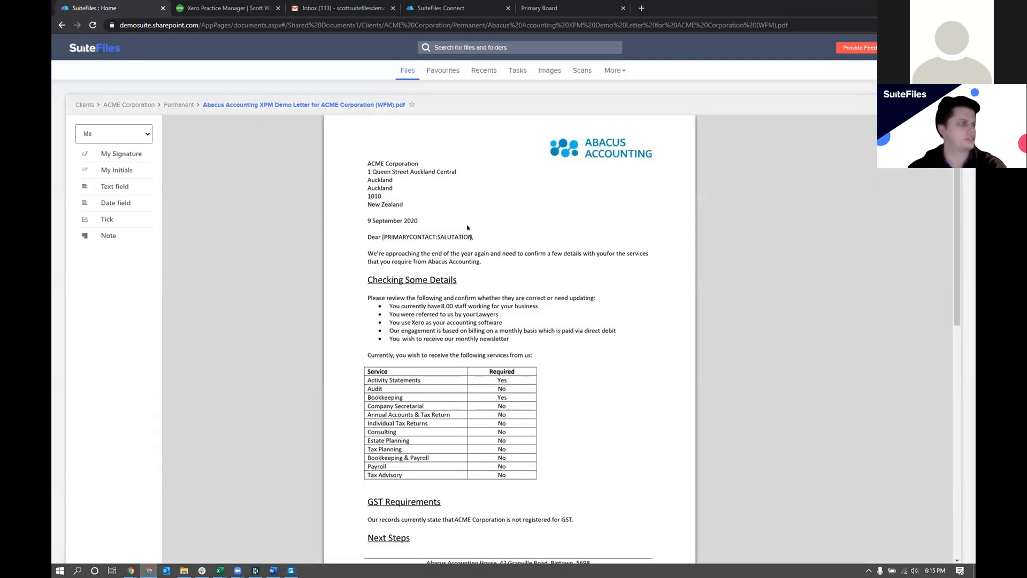
# - Place your own signature on the letter's last page, between "Kind regards" and the partner's name
pyautogui.scroll(-15, 438, 252)
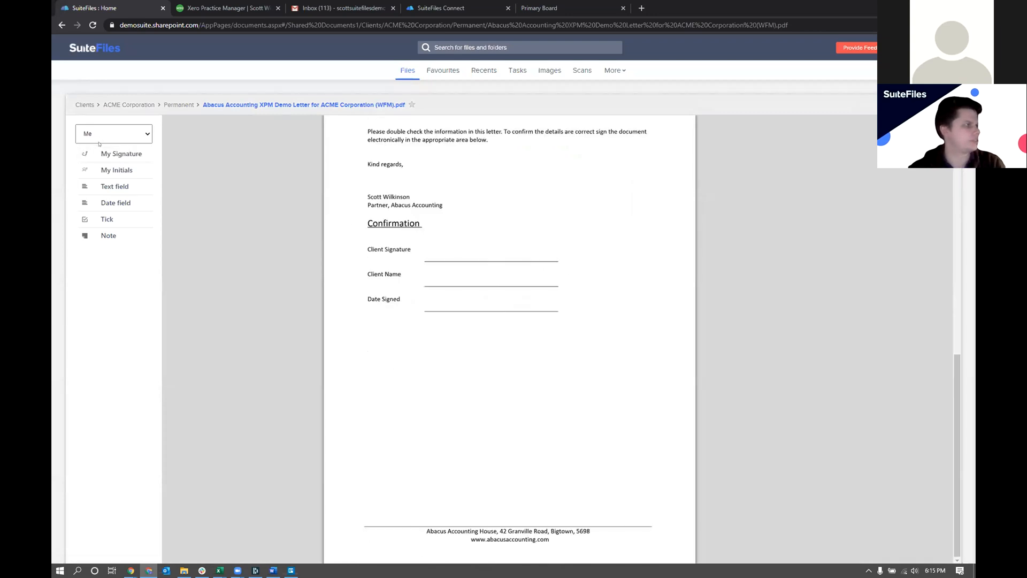
pyautogui.moveTo(102, 154); pyautogui.dragTo(438, 211)
pyautogui.moveTo(118, 153); pyautogui.dragTo(470, 241)
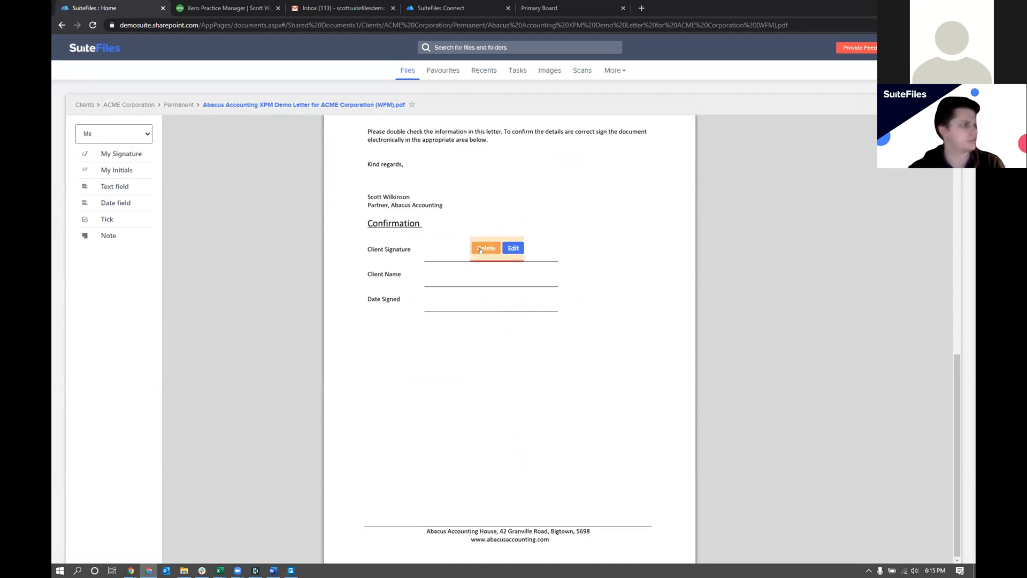
pyautogui.moveTo(387, 182); pyautogui.dragTo(385, 183)
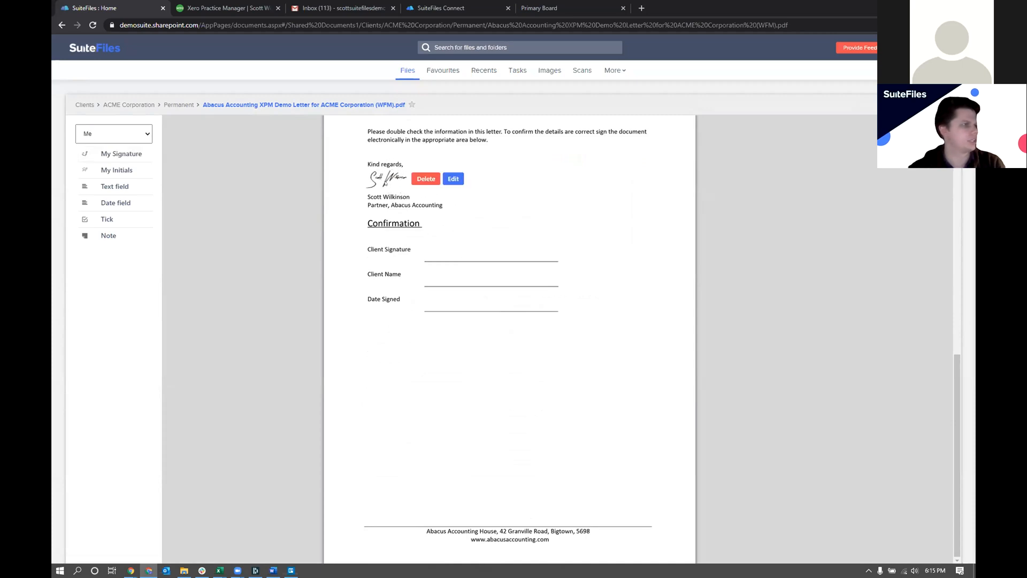
# - Assign the client Signature, Full Name and Date Signed fields on the matching lines of the Confirmation section
pyautogui.click(84, 135)
pyautogui.click(95, 143)
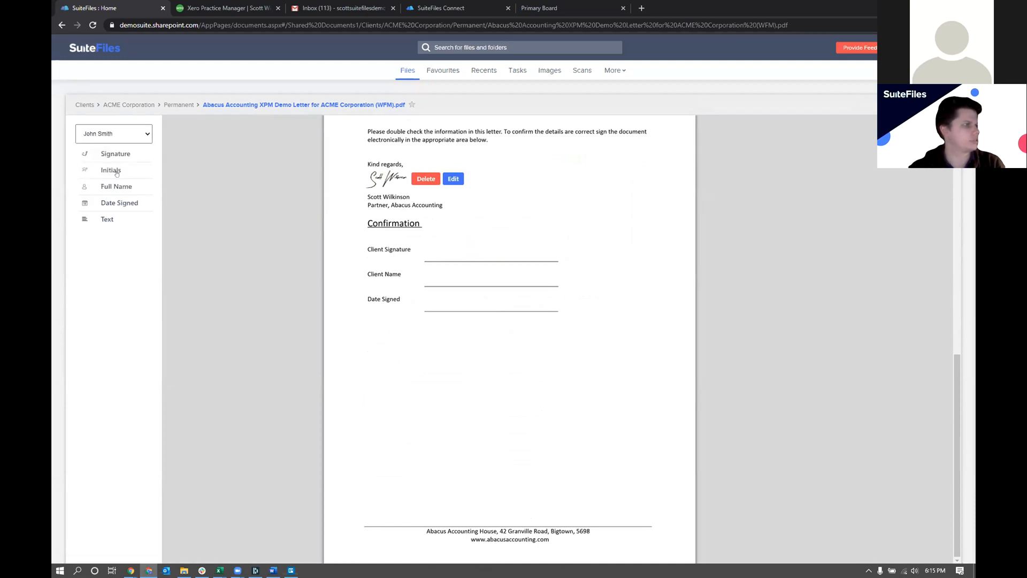
pyautogui.click(445, 248)
pyautogui.moveTo(482, 260); pyautogui.dragTo(461, 251)
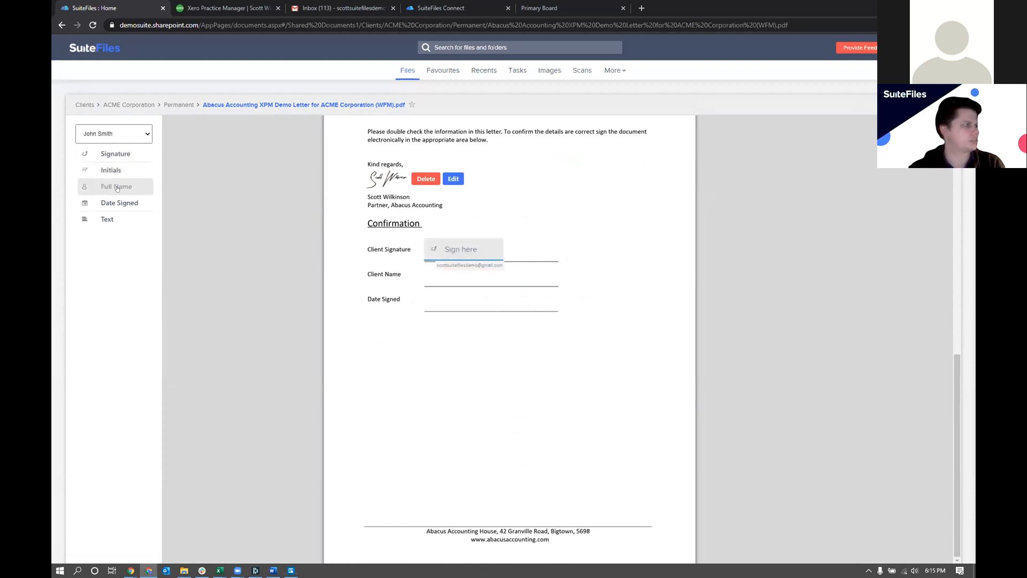
pyautogui.click(445, 273)
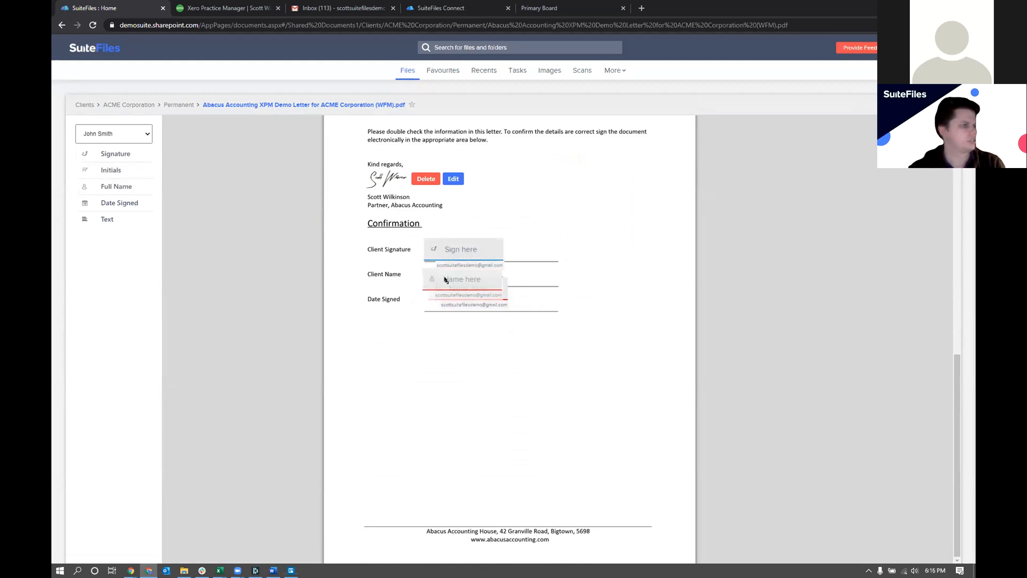
pyautogui.moveTo(445, 274); pyautogui.dragTo(447, 274)
pyautogui.click(119, 202)
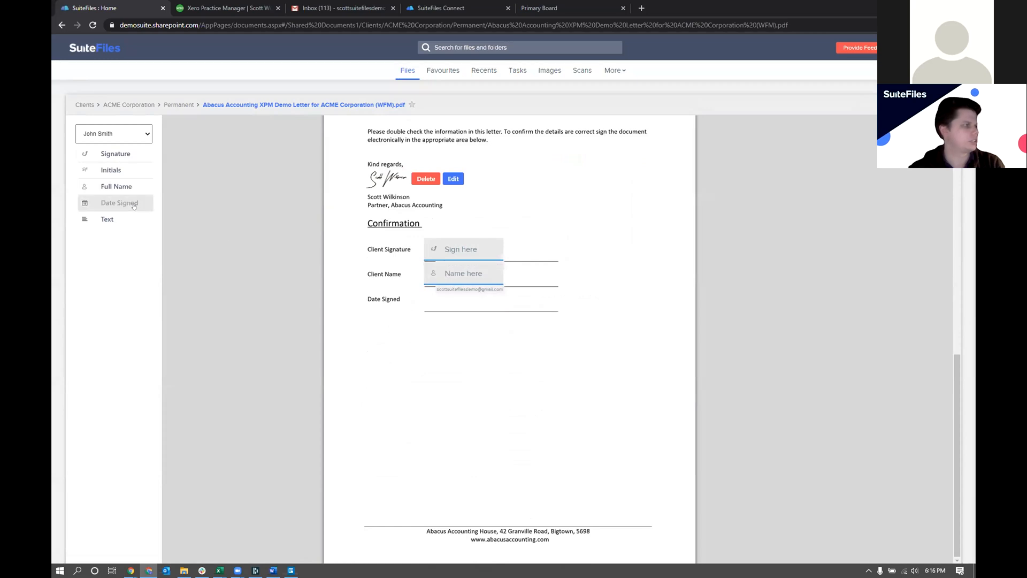
pyautogui.click(463, 303)
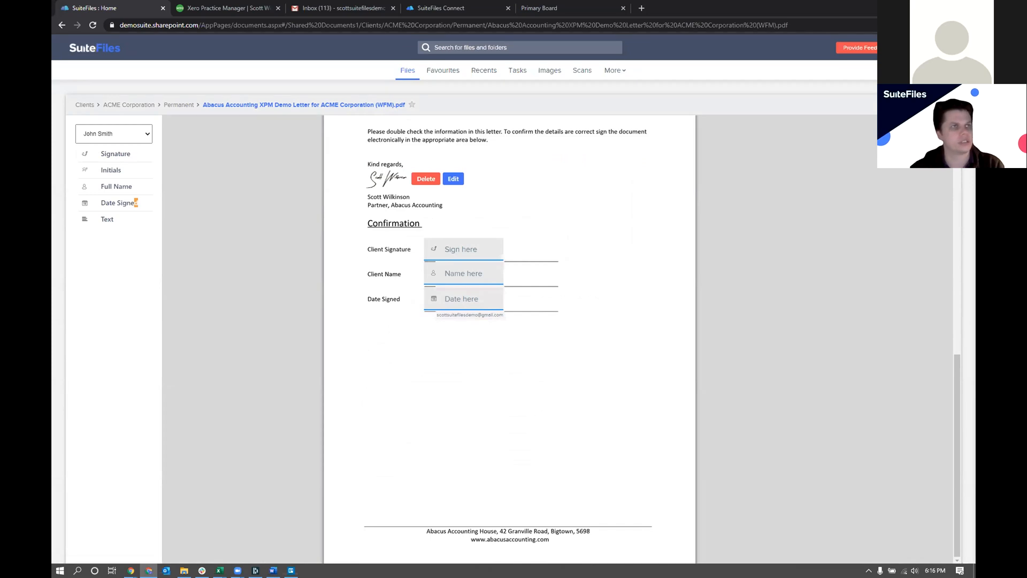
# - Add the client's first name to the greeting of the request message and send the signature request
pyautogui.click(941, 105)
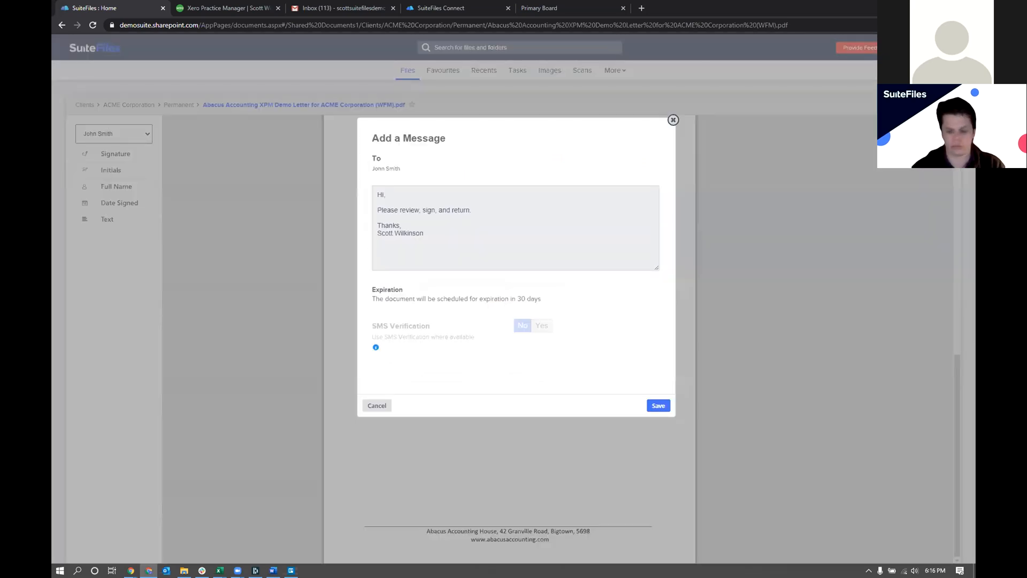
pyautogui.write('John')
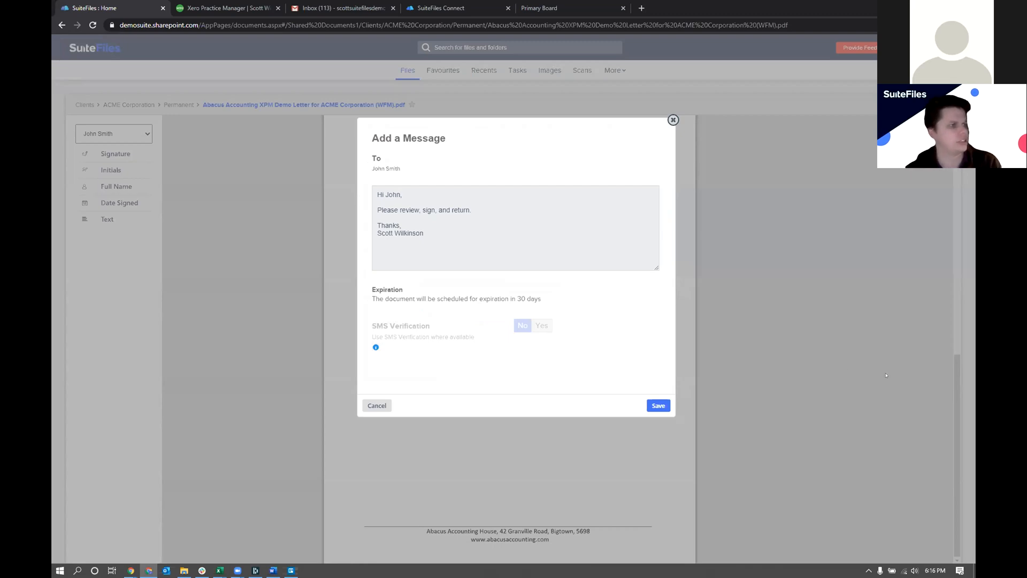
pyautogui.moveTo(505, 297); pyautogui.dragTo(547, 298)
pyautogui.click(548, 298)
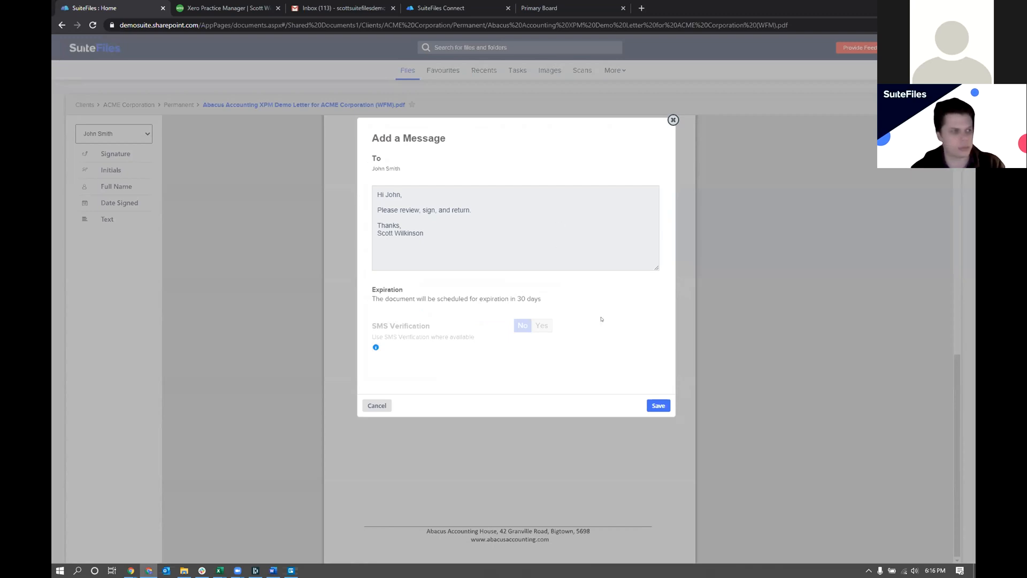
pyautogui.click(653, 405)
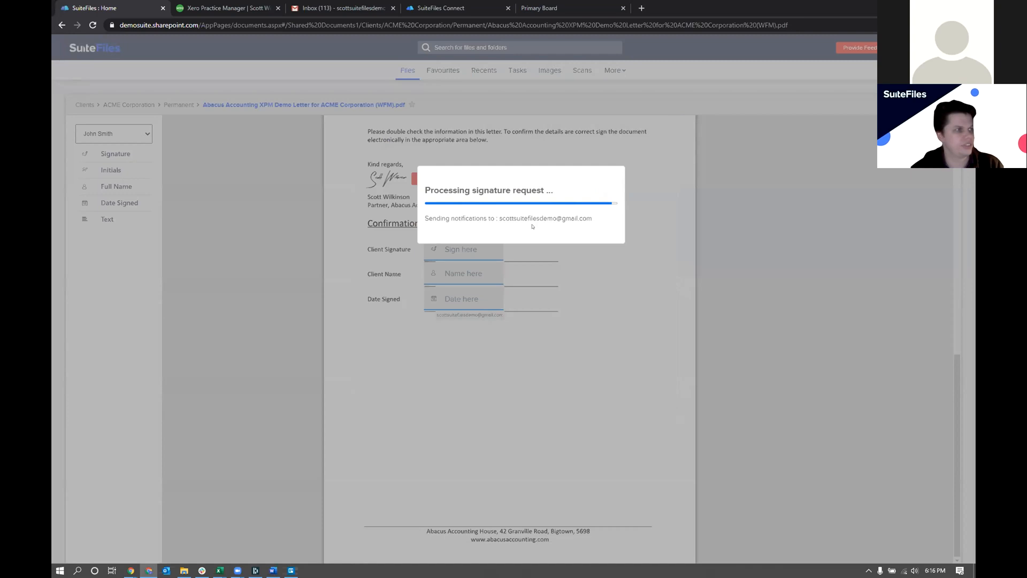
pyautogui.click(609, 232)
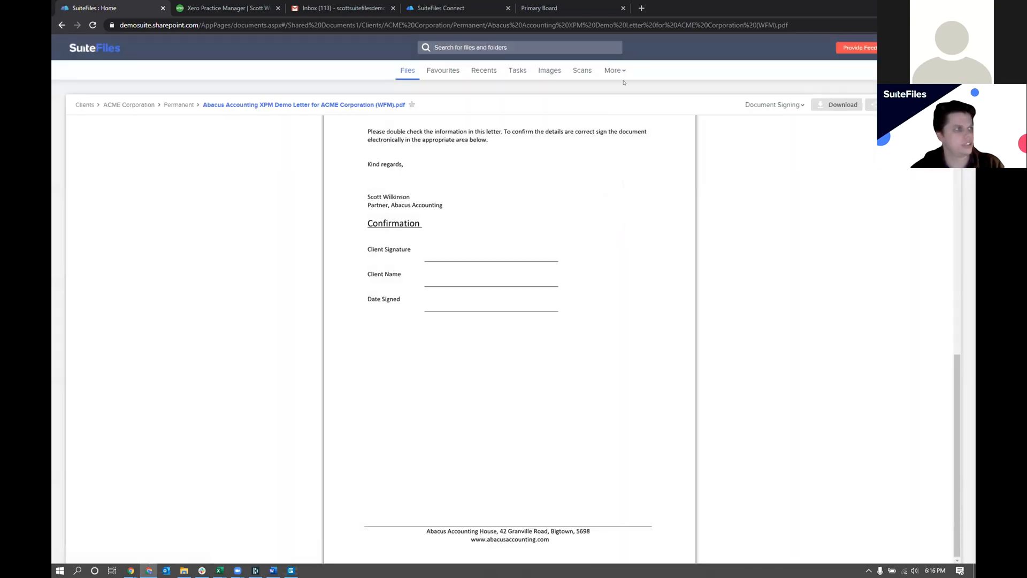
# - Open the Document Signing overview and view the status and available actions of the newest signature request
pyautogui.click(614, 71)
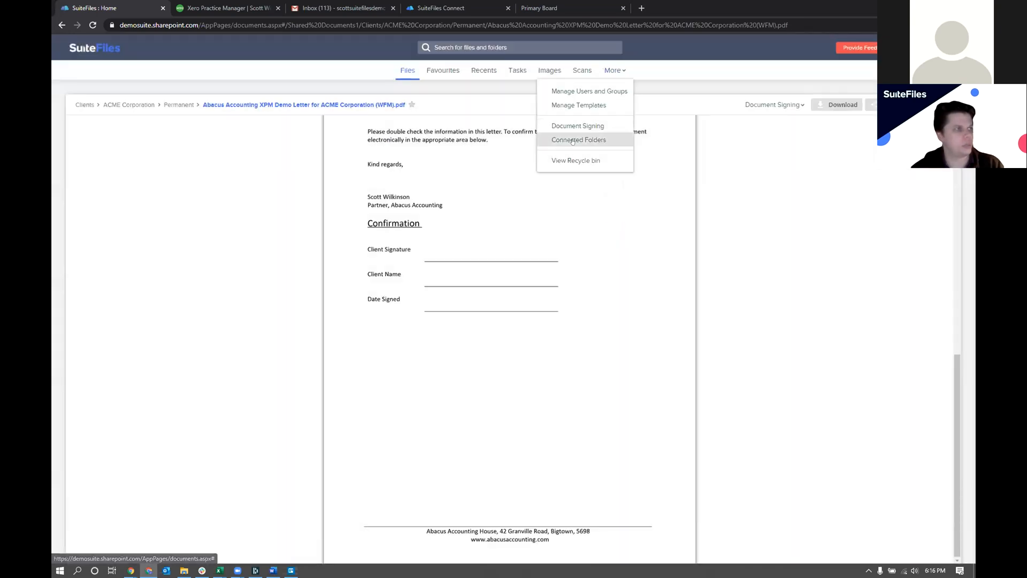
pyautogui.click(584, 126)
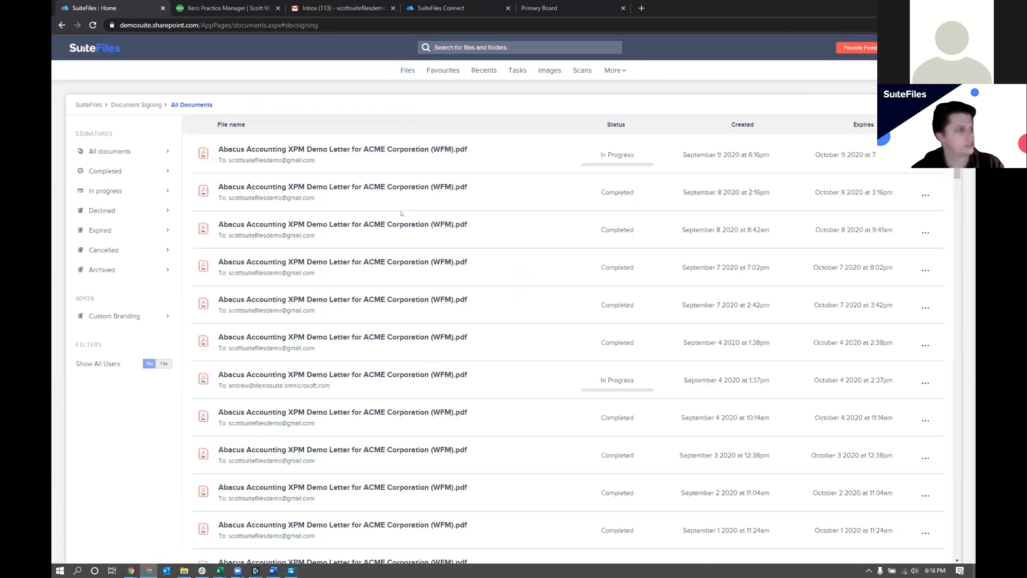
pyautogui.moveTo(624, 159)
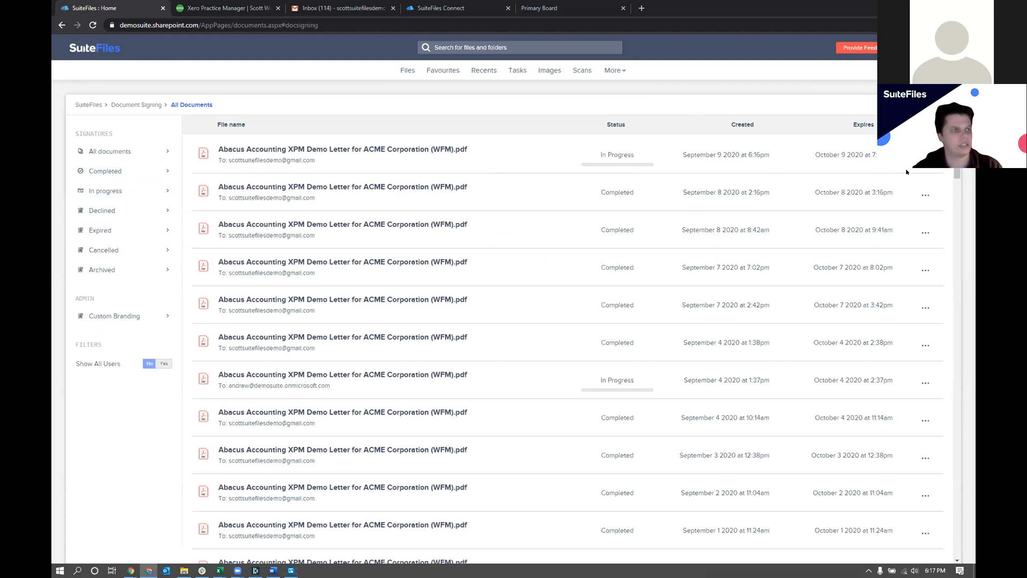
pyautogui.click(925, 157)
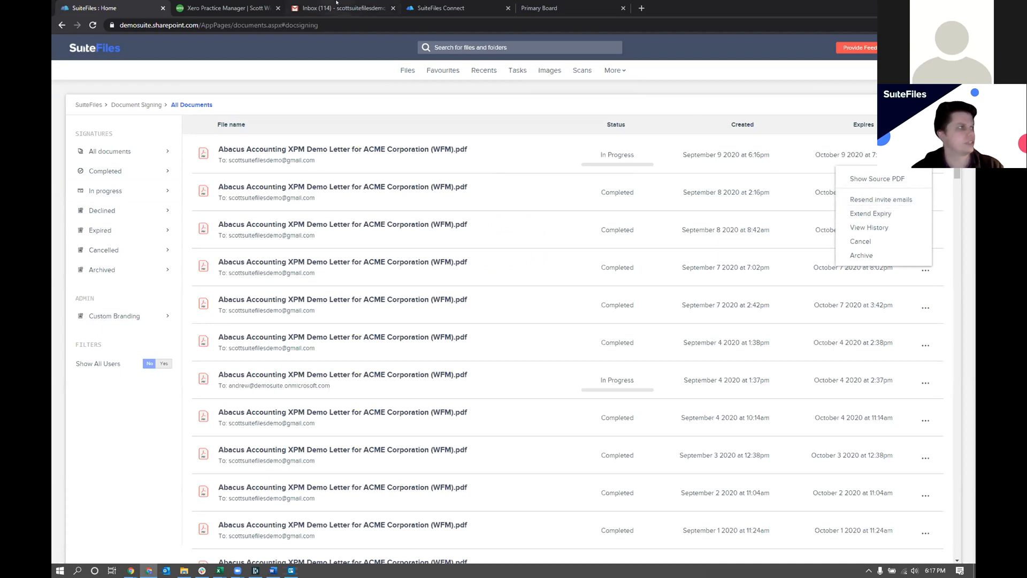
# - Switch to the client's Gmail inbox, open the newest signature request email and open its document for review
pyautogui.click(302, 8)
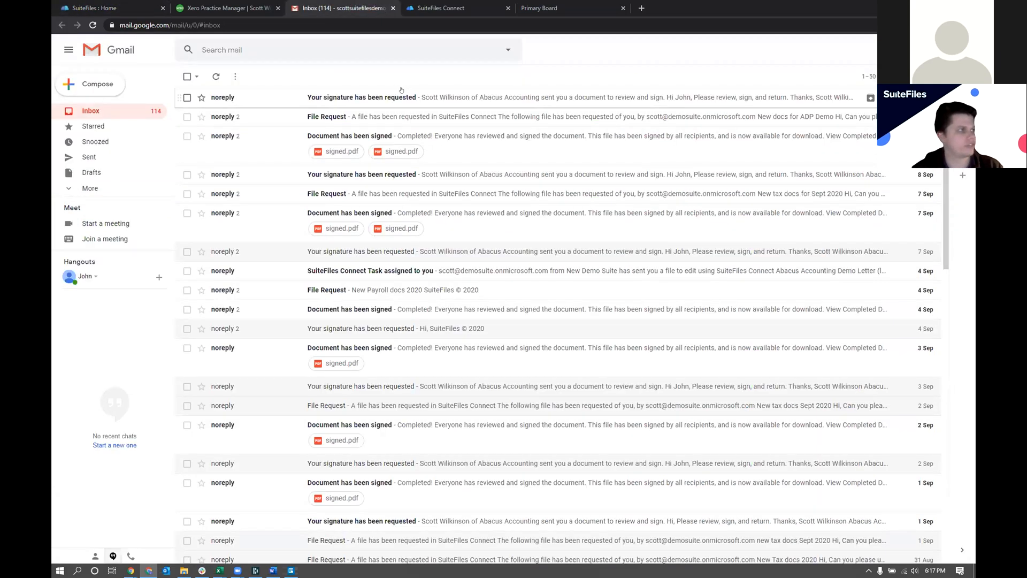
pyautogui.click(364, 98)
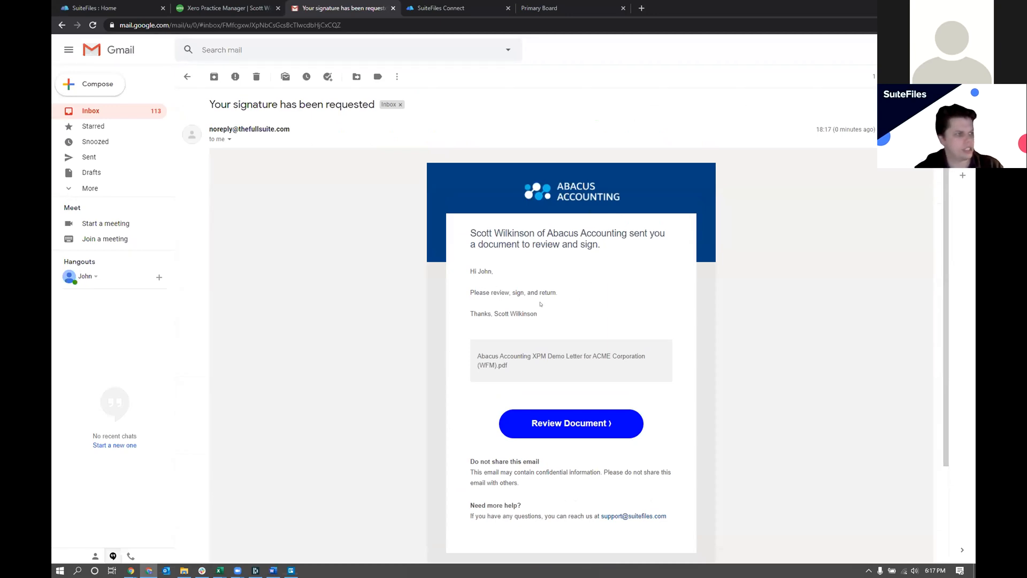
pyautogui.scroll(-3, 540, 304)
pyautogui.click(563, 302)
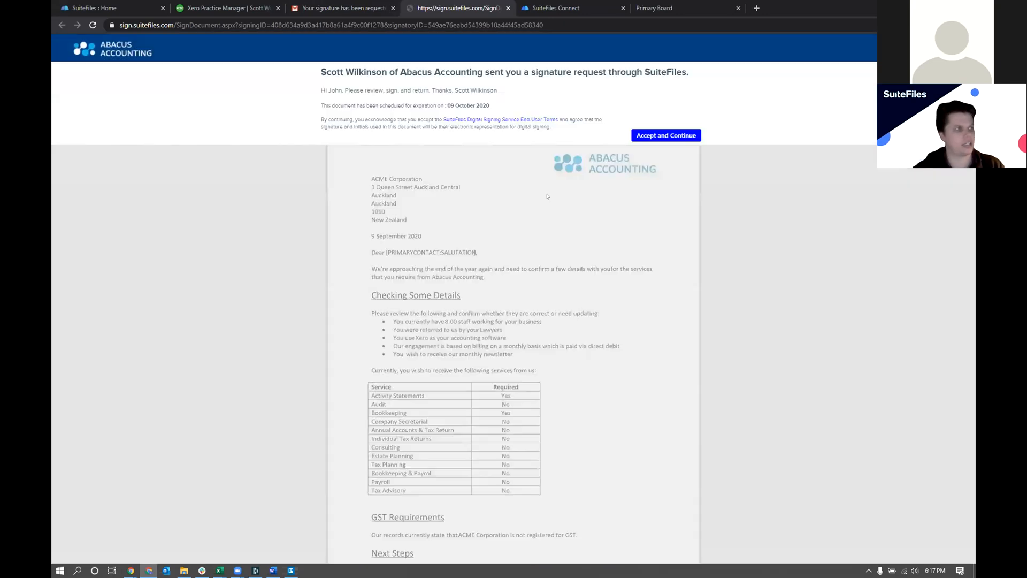
# - Accept the signing terms, fill in the client signature, name and date fields, and submit the signed letter
pyautogui.click(647, 134)
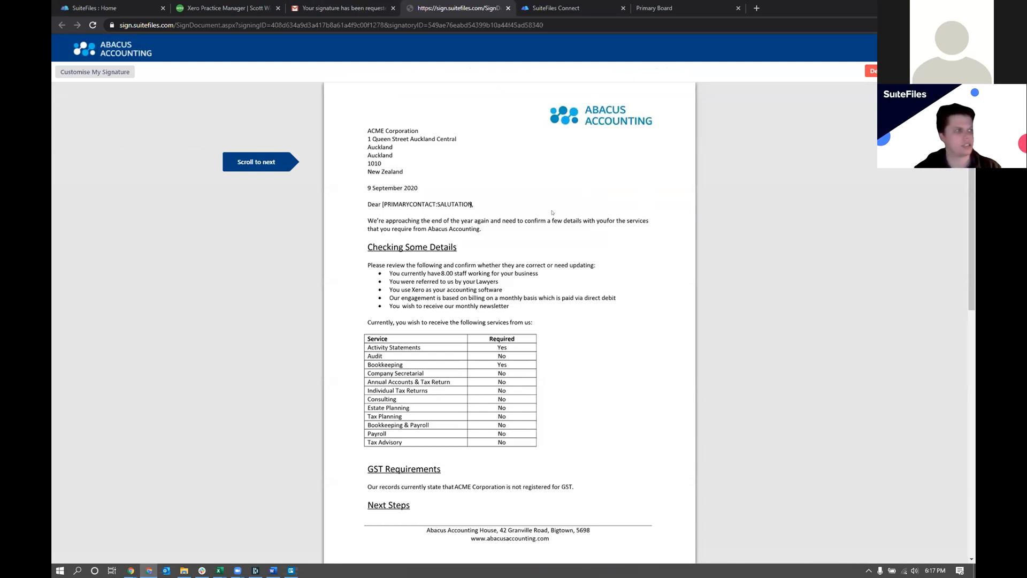
pyautogui.scroll(-1, 552, 213)
pyautogui.click(258, 162)
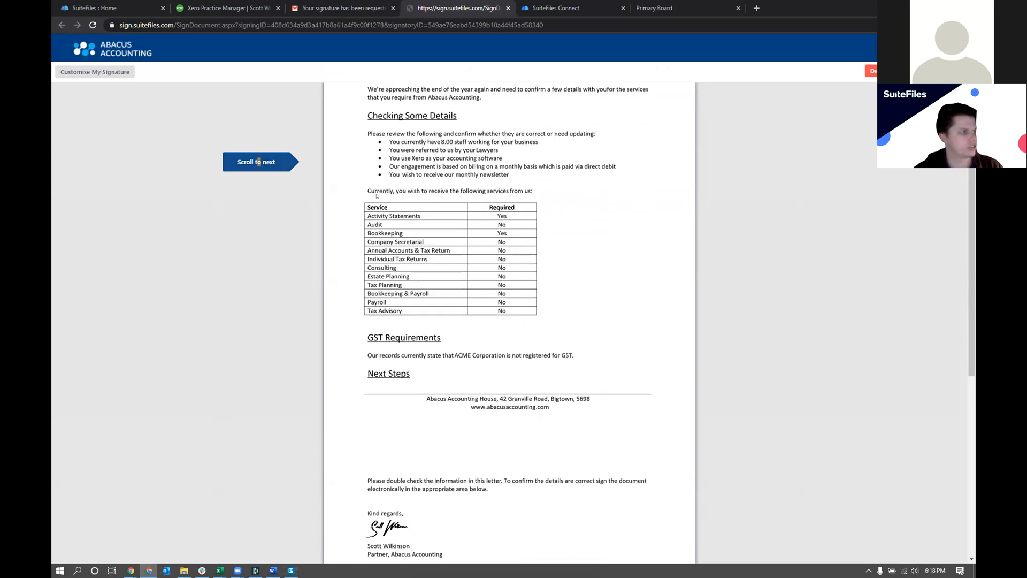
pyautogui.click(471, 248)
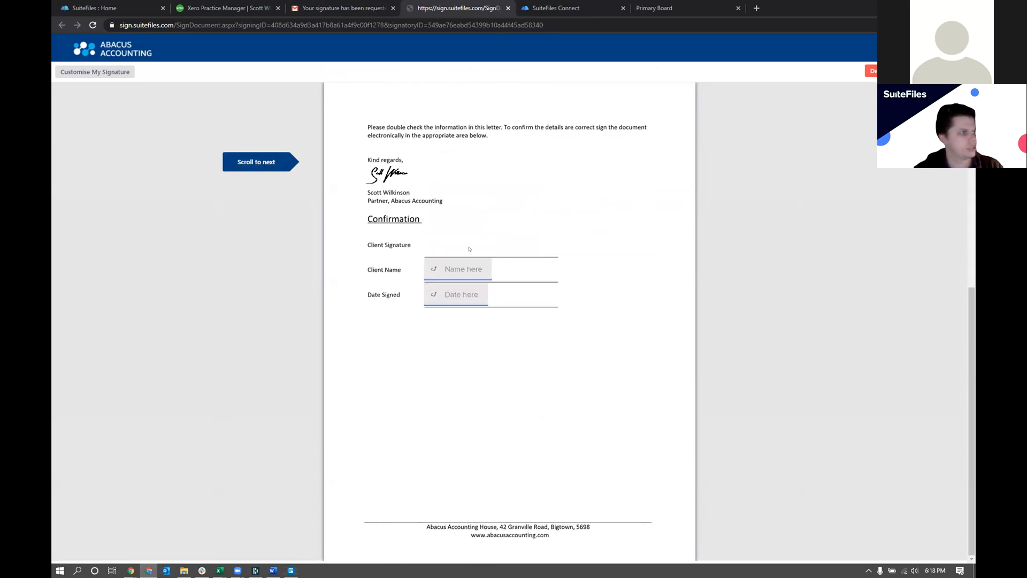
pyautogui.click(455, 291)
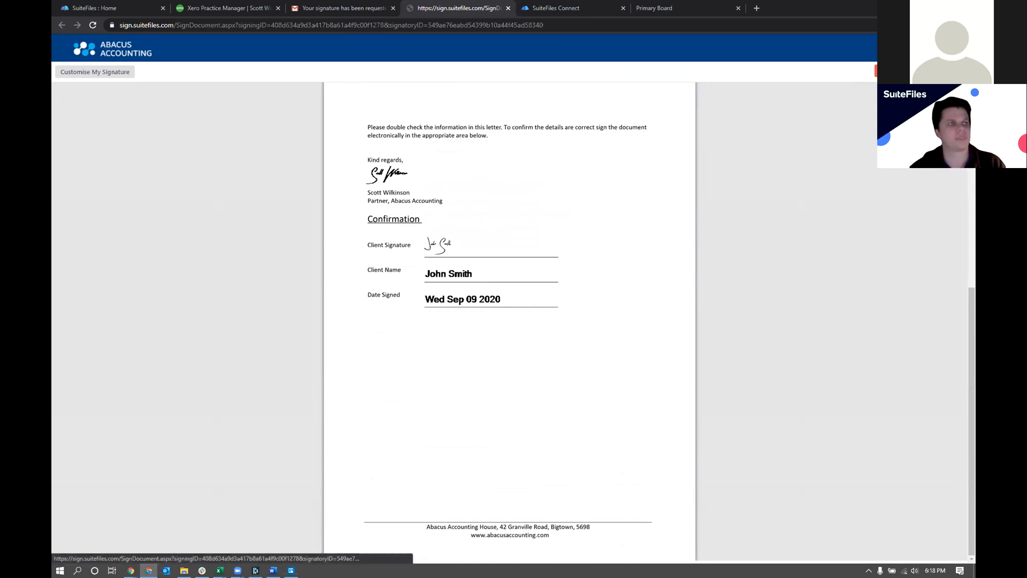
pyautogui.click(939, 71)
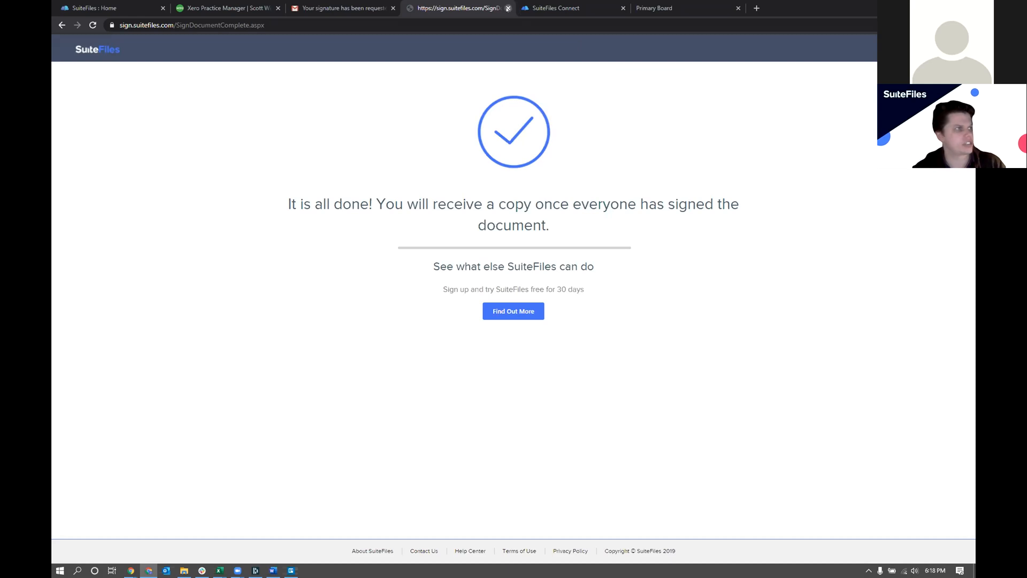
# - Close the completed signing page, check the Gmail inbox and return to the Document Signing list in SuiteFiles
pyautogui.click(508, 8)
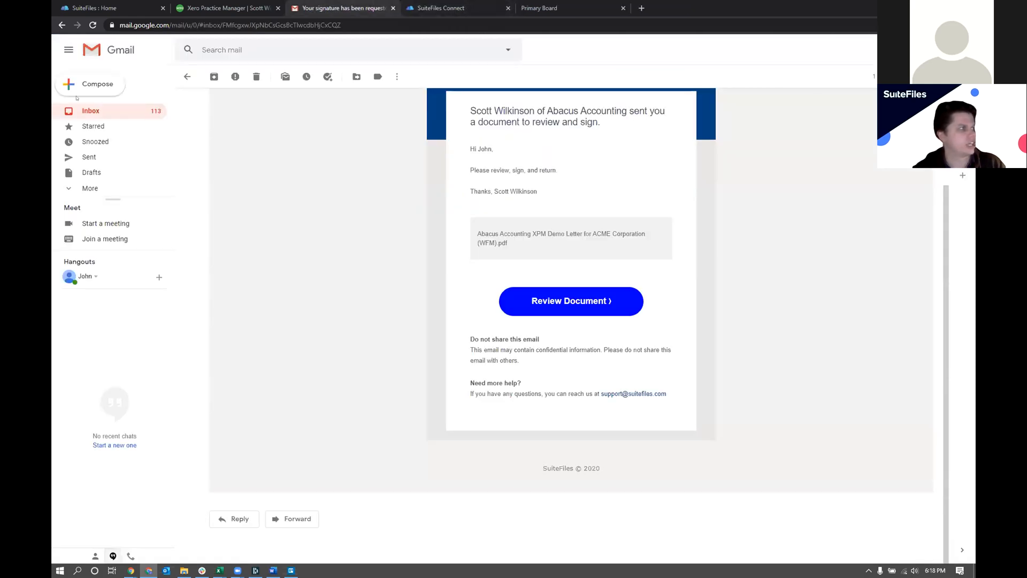
pyautogui.click(117, 112)
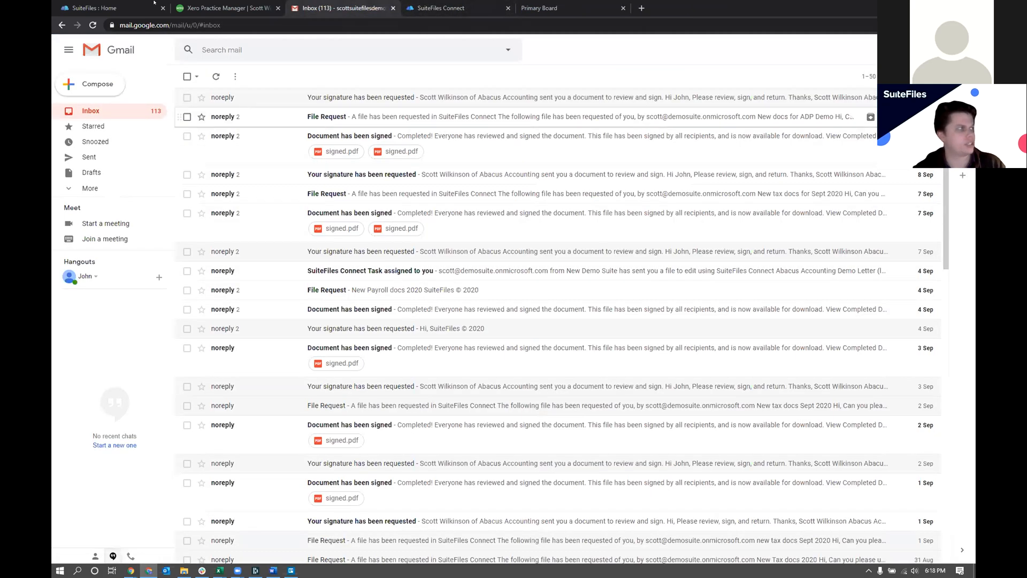
pyautogui.click(122, 6)
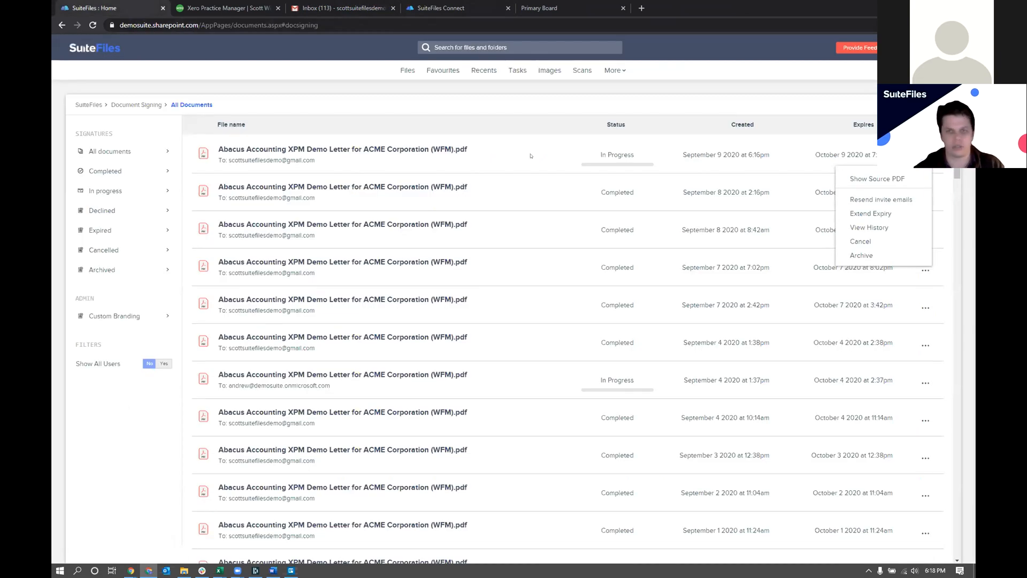
# - Search all files and folders for "acme", look through the results and open the Permanent folder of ACME Corporation
pyautogui.click(550, 43)
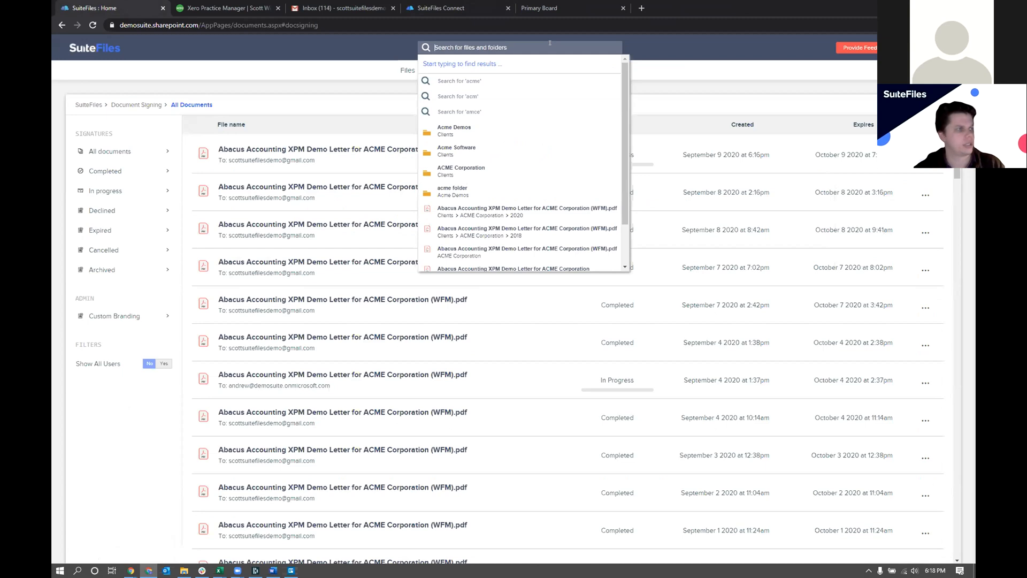
pyautogui.write('acme')
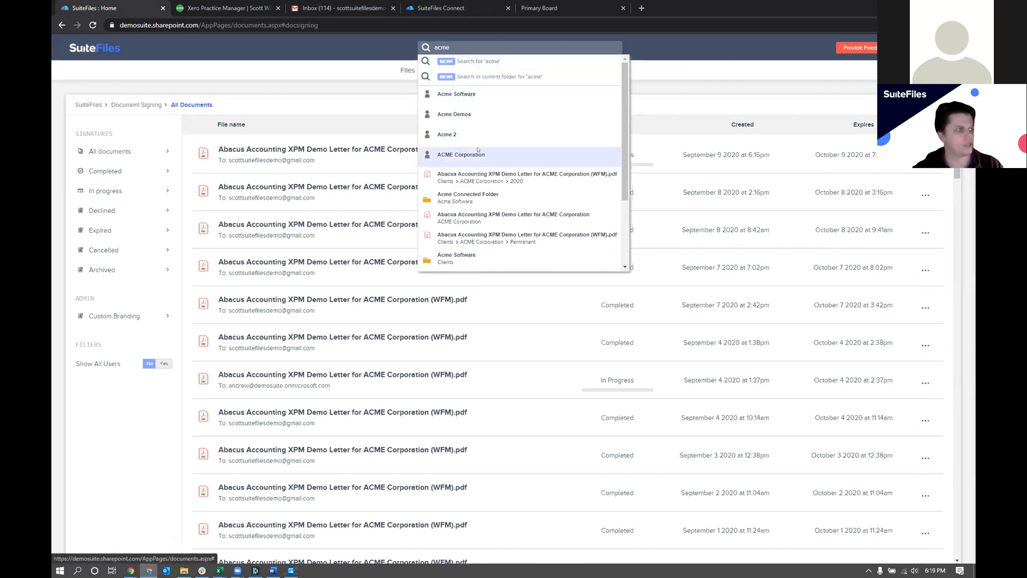
pyautogui.scroll(-3, 610, 173)
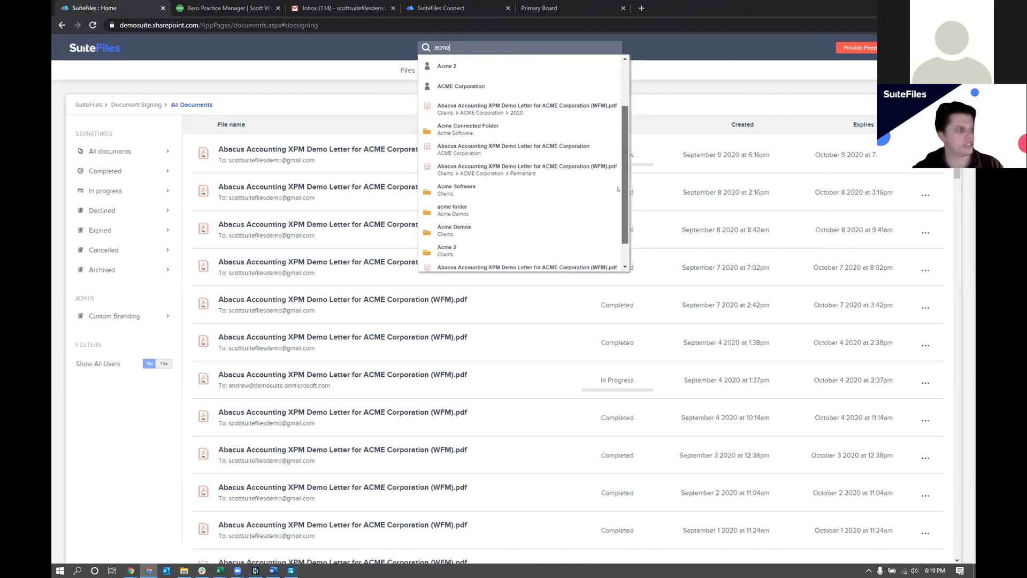
pyautogui.scroll(3, 617, 190)
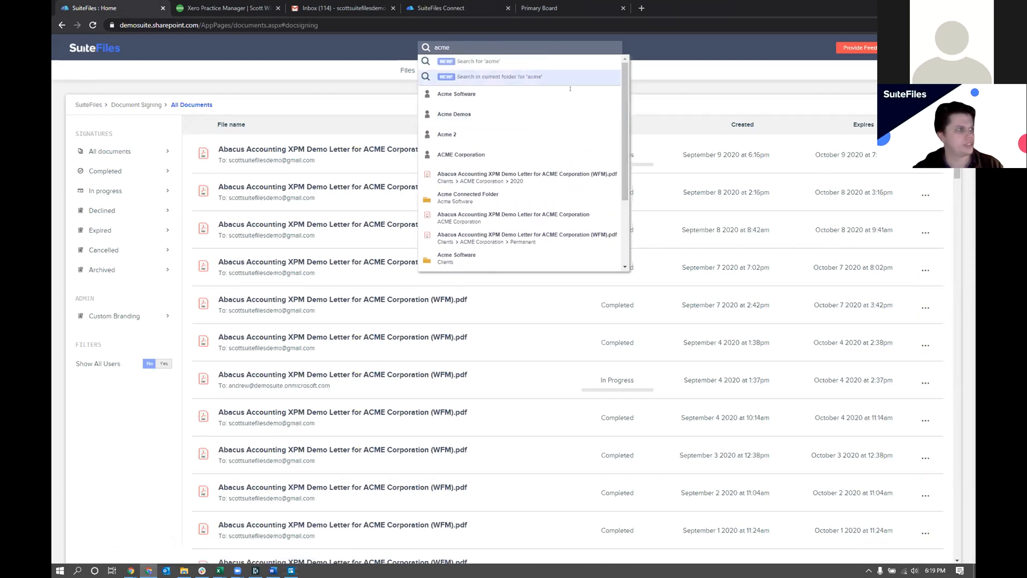
pyautogui.press('Return')
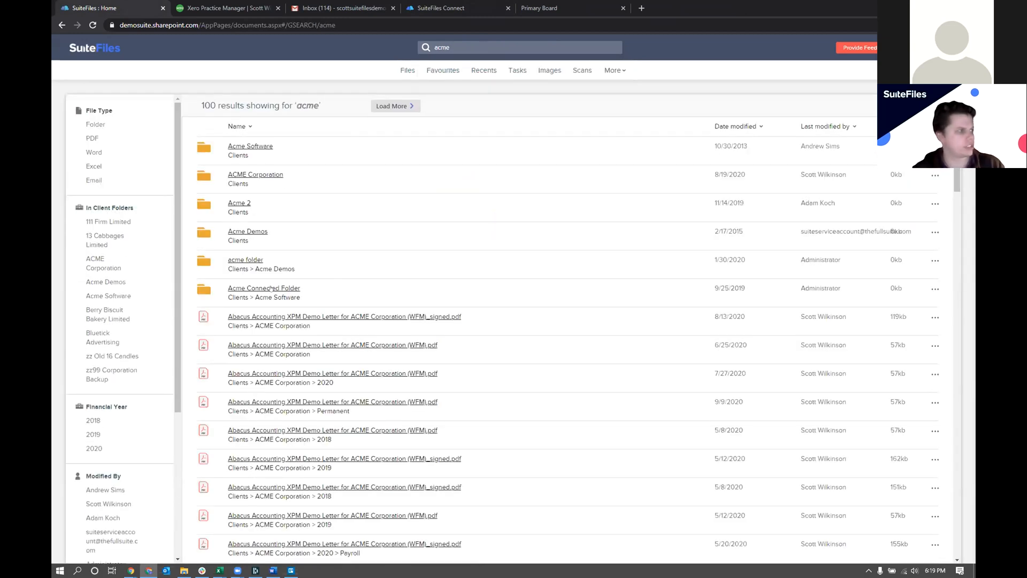
pyautogui.scroll(-3, 315, 295)
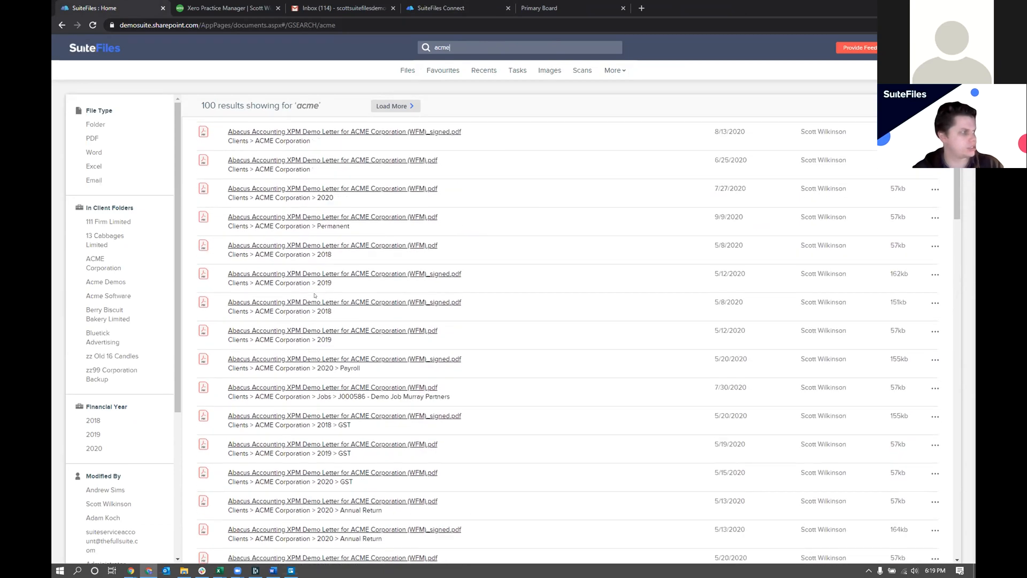
pyautogui.scroll(3, 315, 295)
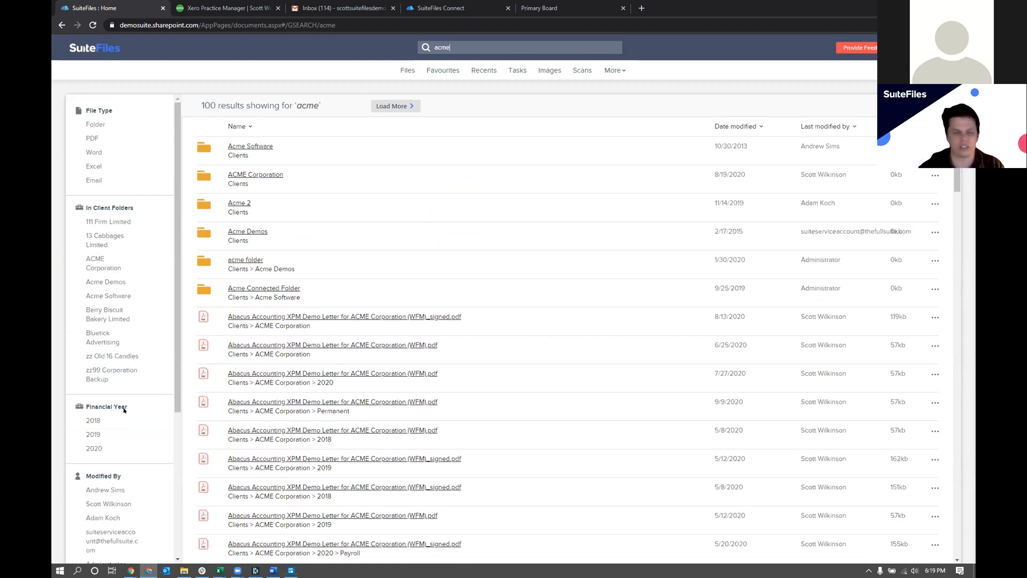
pyautogui.click(262, 175)
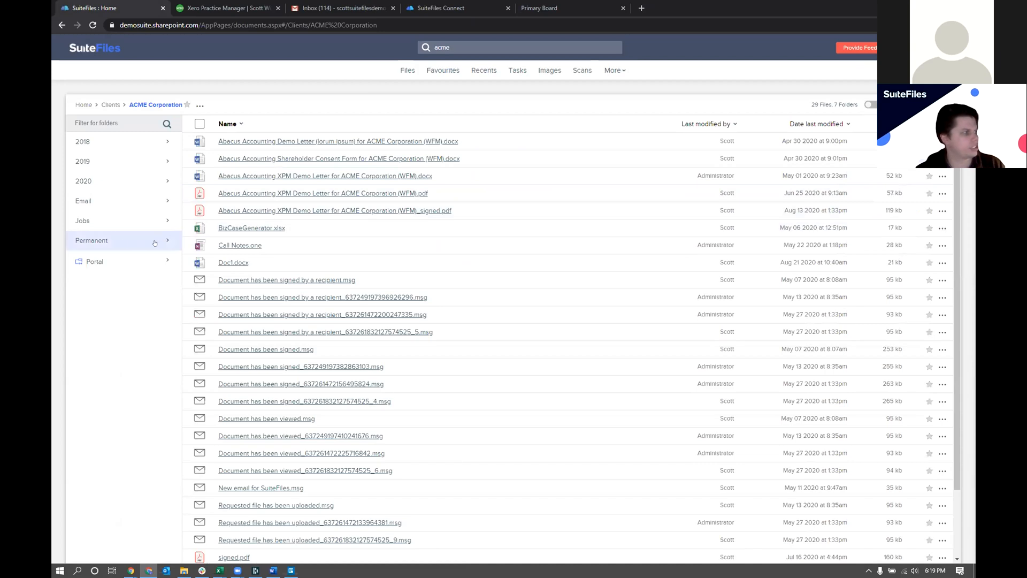
pyautogui.click(137, 241)
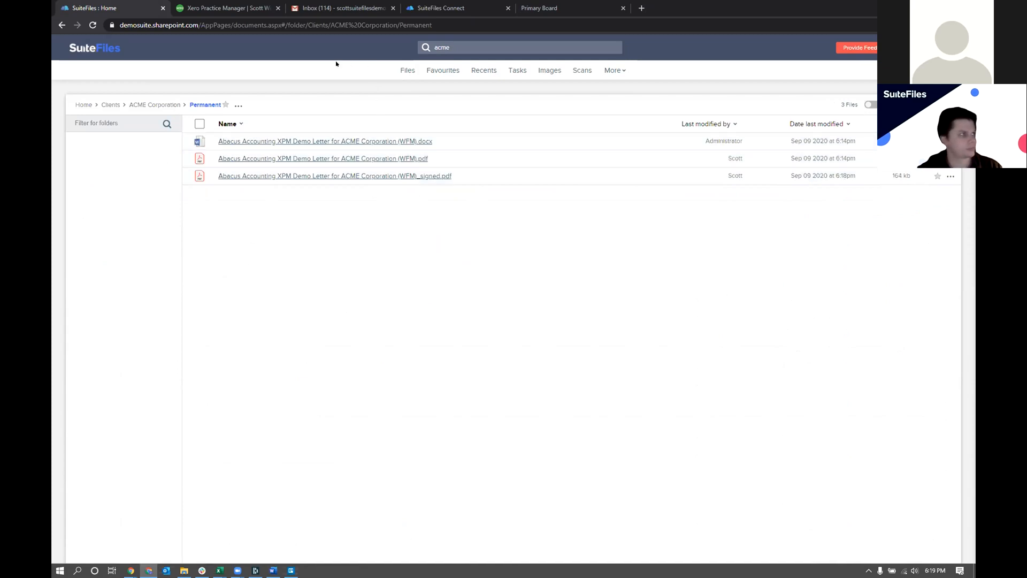
# - Switch to Xero Practice Manager, search for "acme" and open ACME Corporation's Permanent folder in the client's documents
pyautogui.click(224, 4)
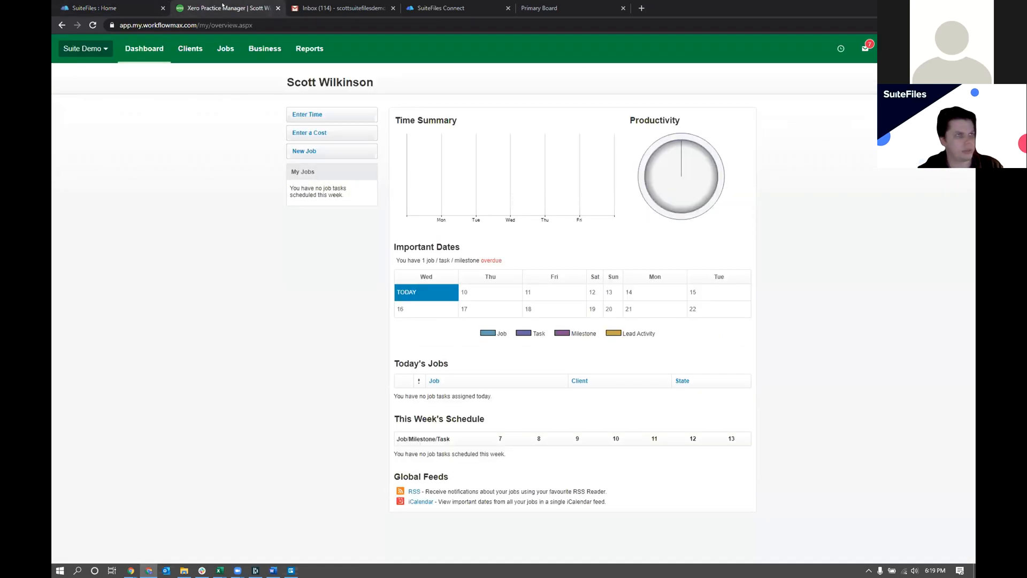
pyautogui.click(890, 49)
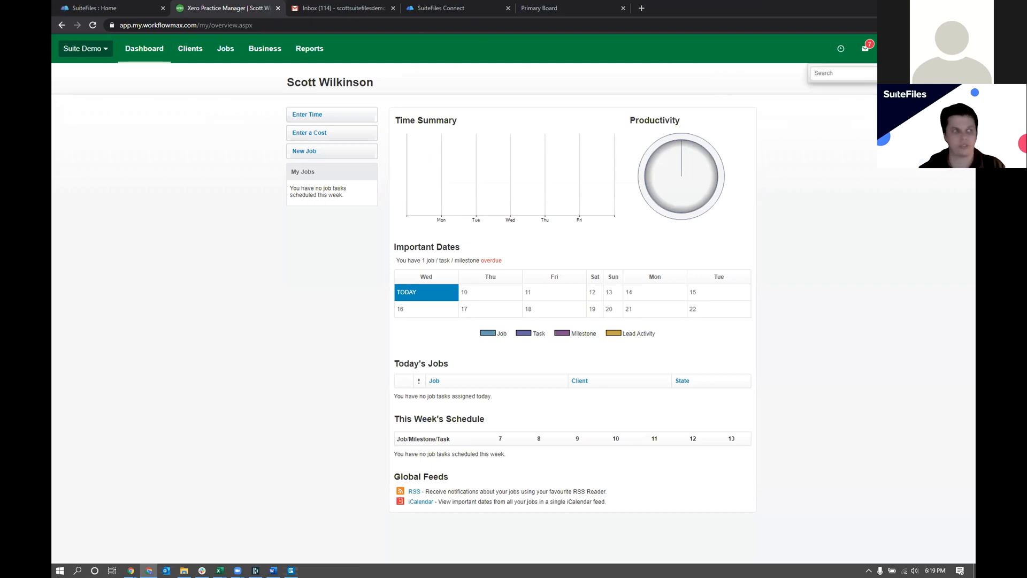
pyautogui.write('acme')
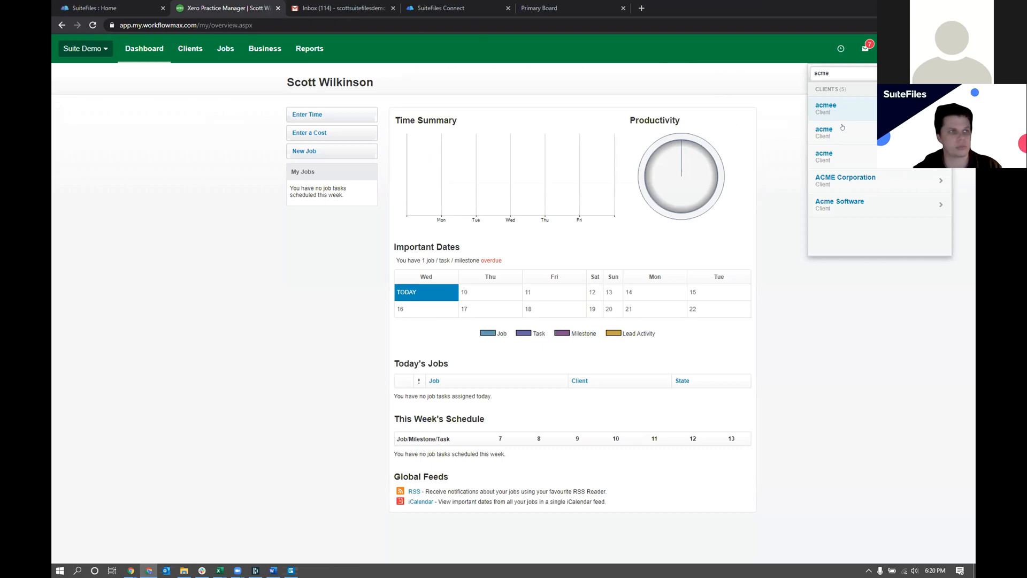
pyautogui.click(857, 176)
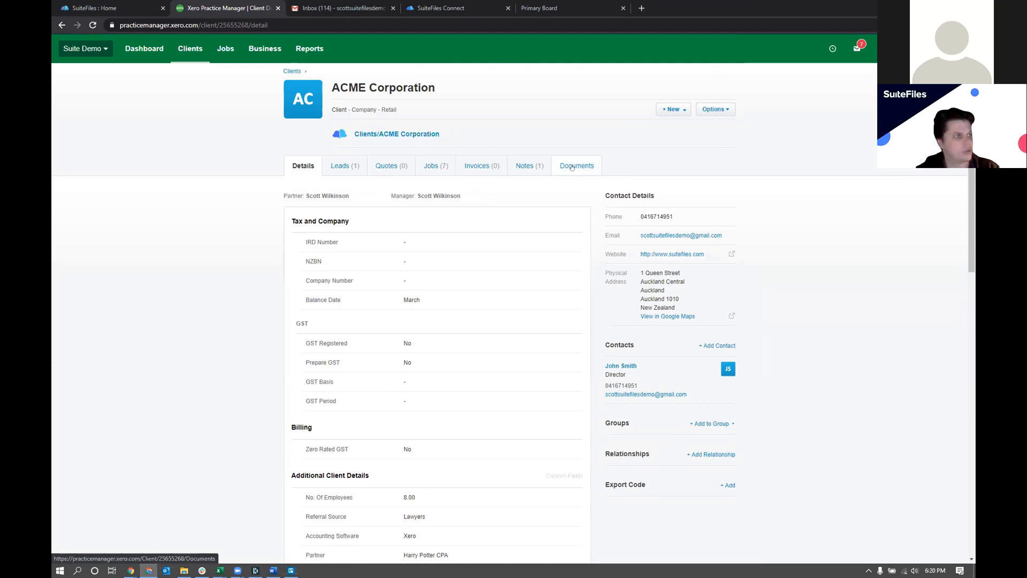
pyautogui.click(572, 167)
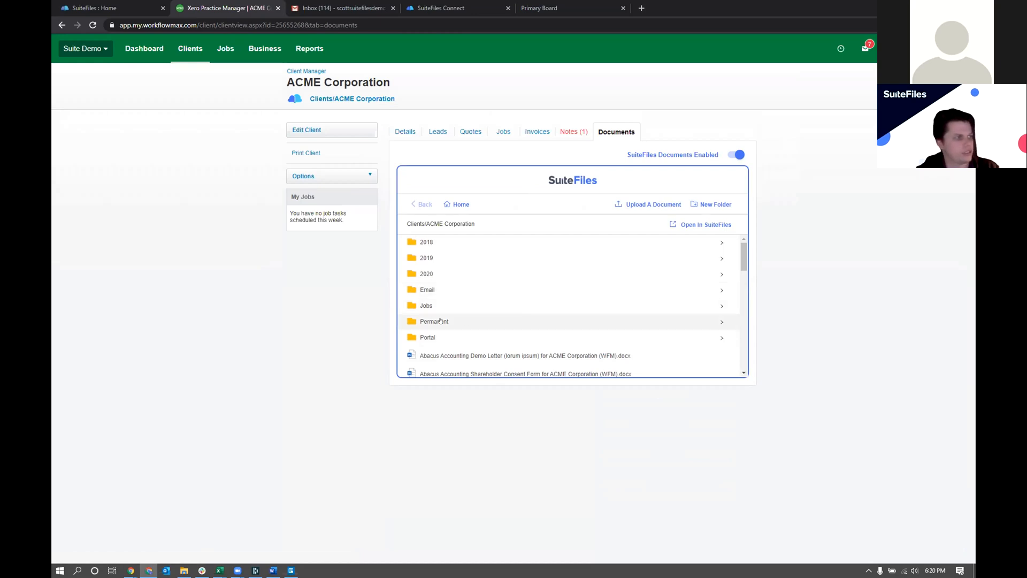
pyautogui.click(495, 321)
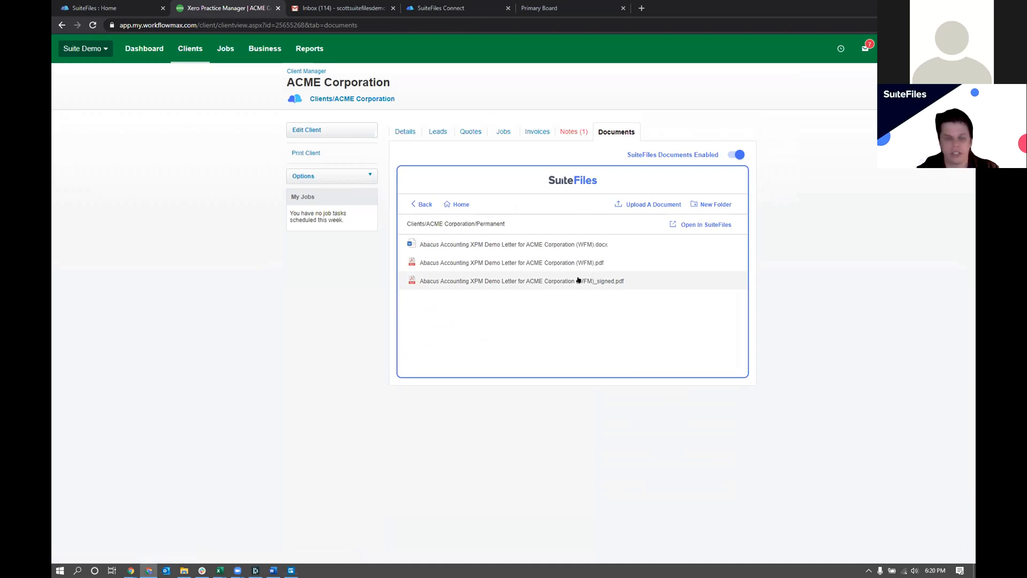
# - Create and save a new client named "Sept Webinar UK" in Xero Practice Manager
pyautogui.click(200, 52)
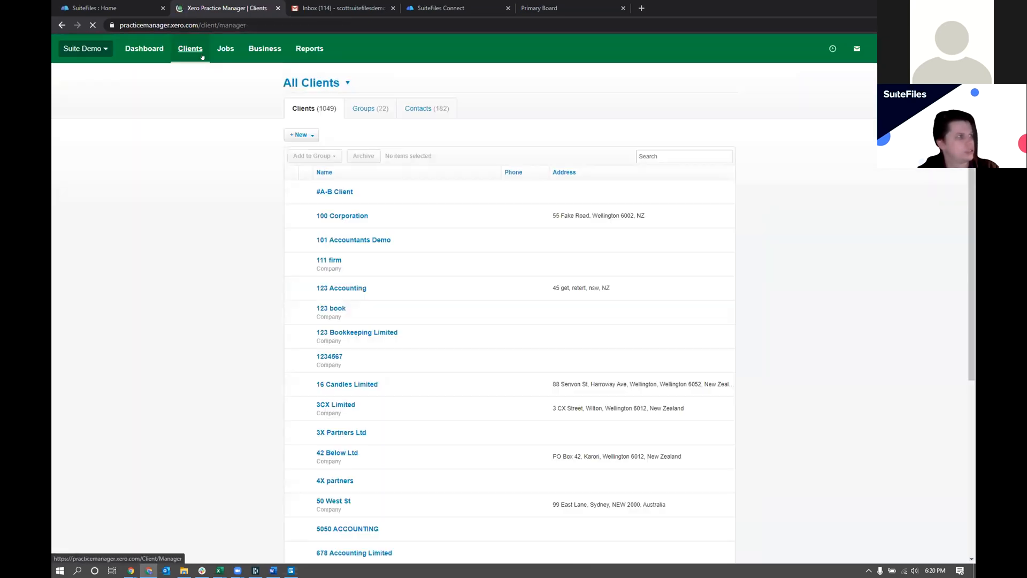
pyautogui.click(311, 134)
pyautogui.click(297, 151)
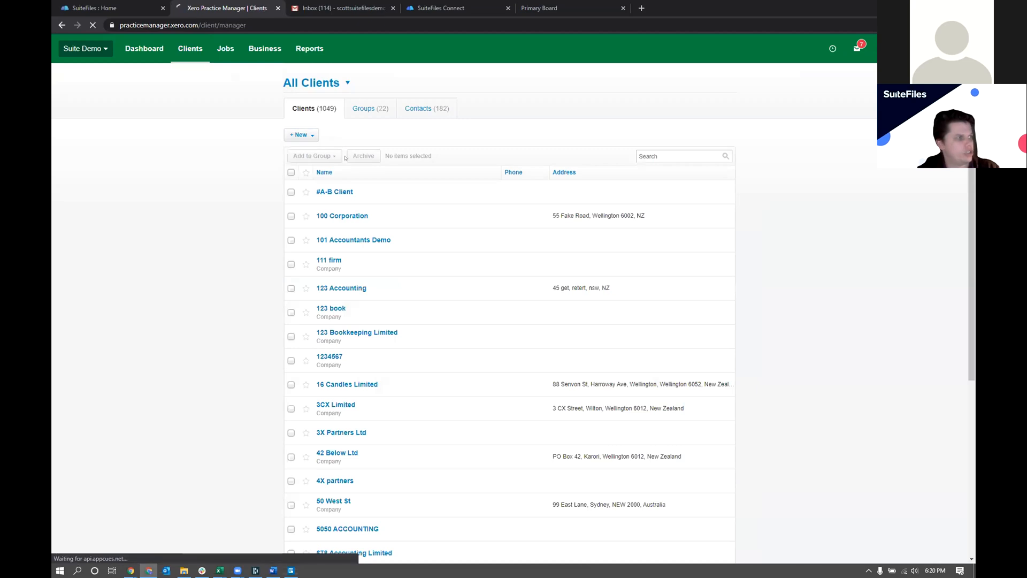
pyautogui.click(383, 181)
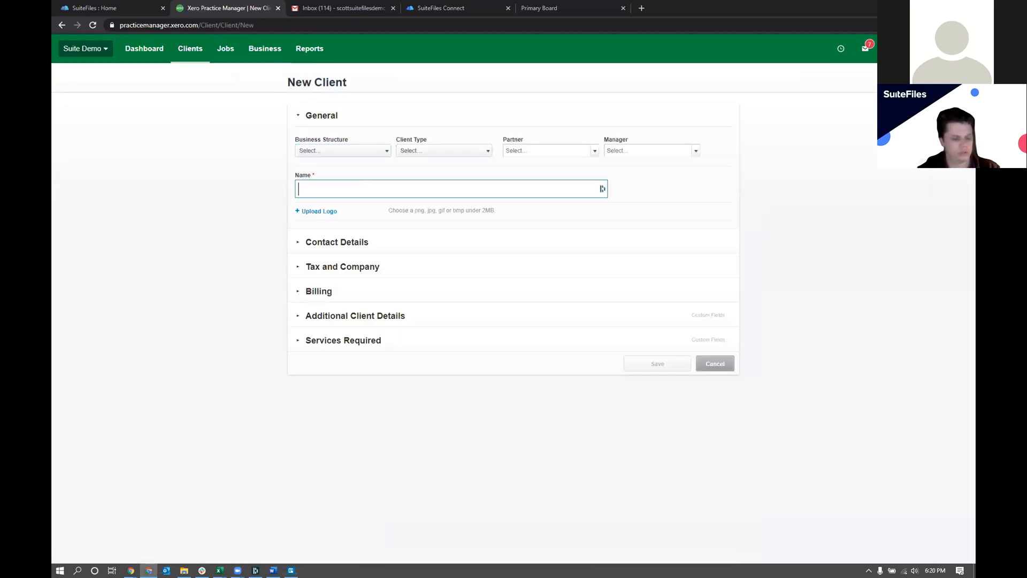
pyautogui.write('Sept Webinar UK')
pyautogui.press('Tab')
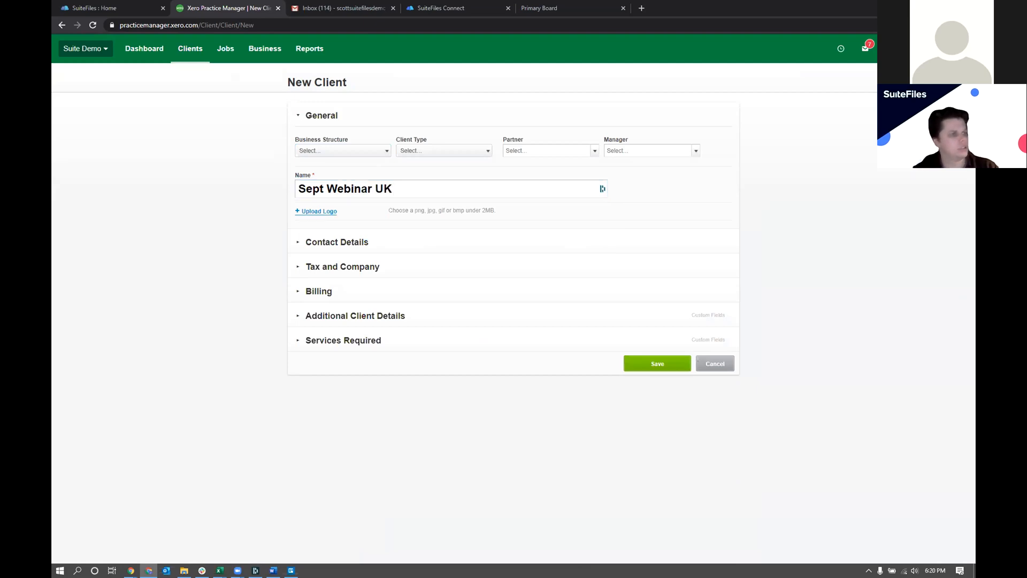
pyautogui.click(685, 361)
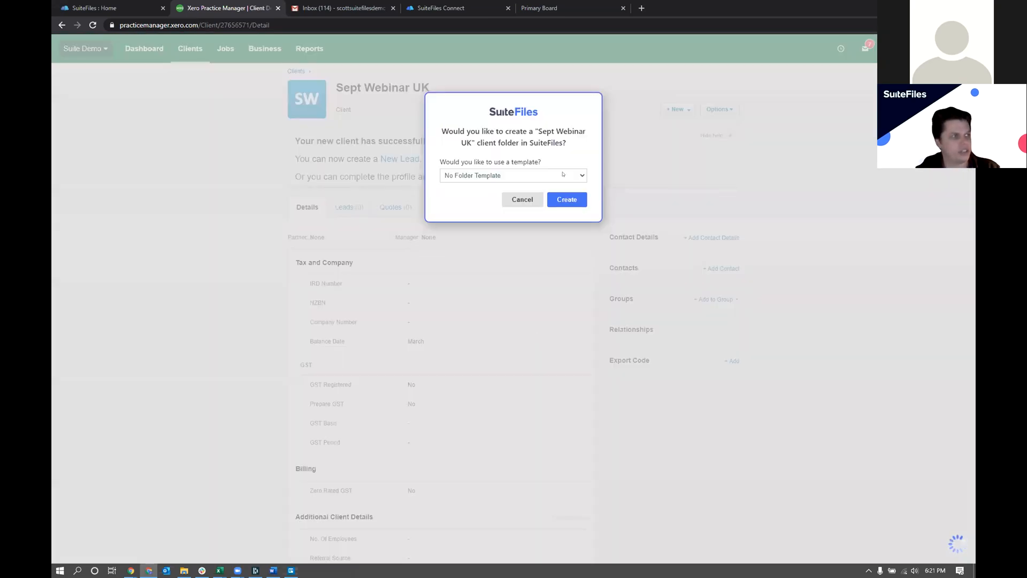
# - Create the client's SuiteFiles folder from the "New Client - Company Folders" template and view its 2020 folder in the client's documents
pyautogui.click(562, 175)
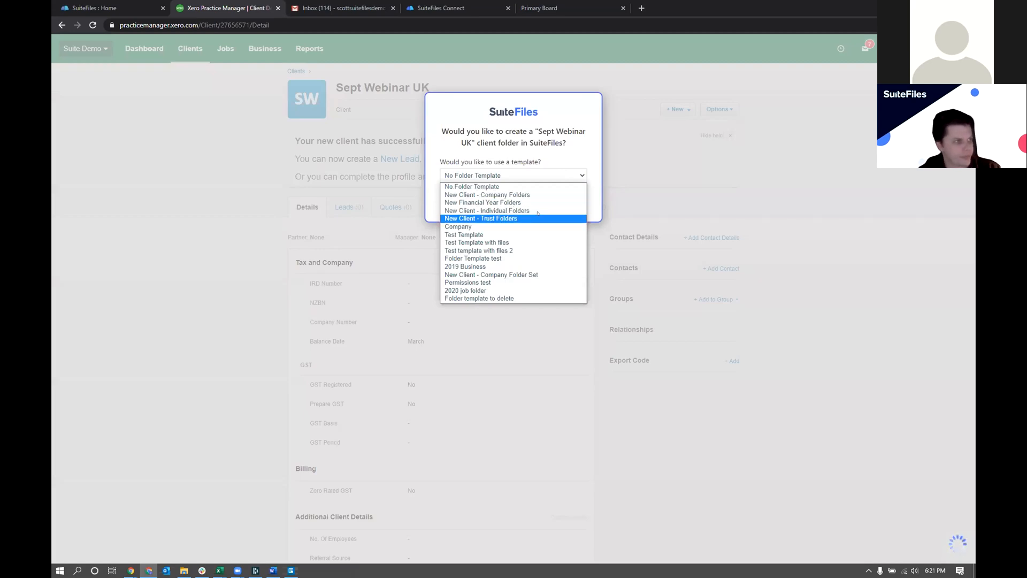
pyautogui.click(508, 194)
pyautogui.click(565, 199)
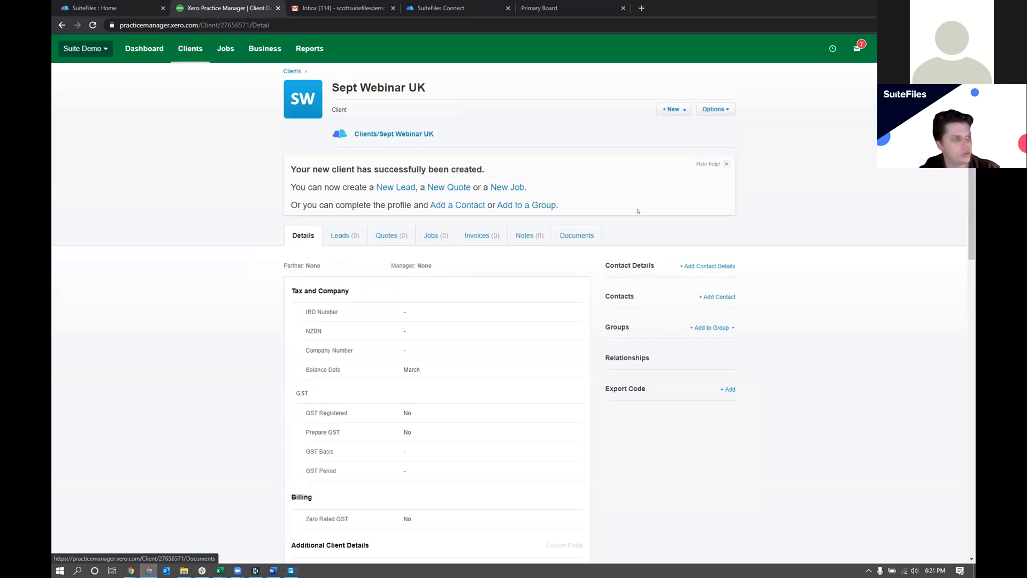
pyautogui.click(575, 236)
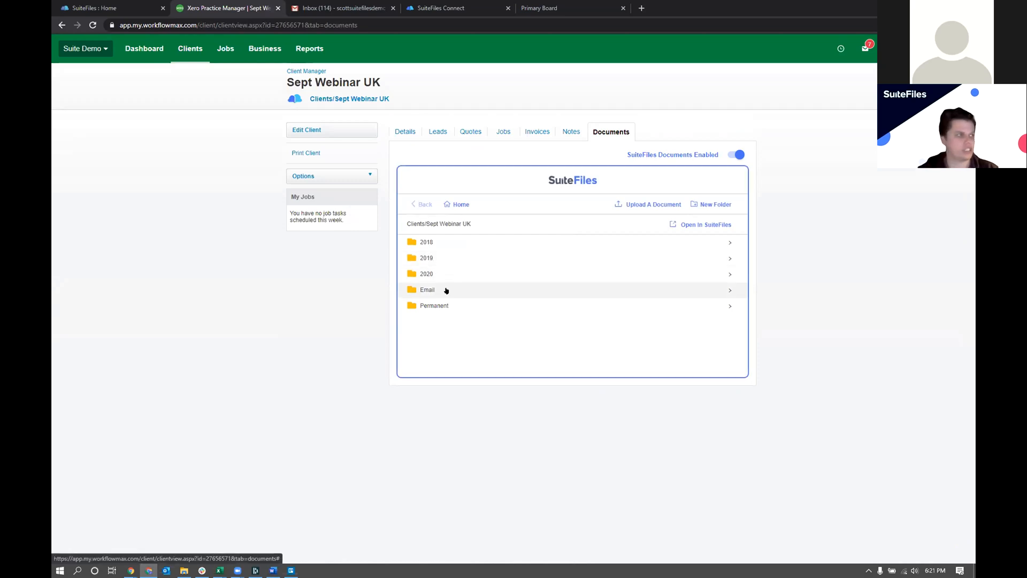
pyautogui.click(426, 273)
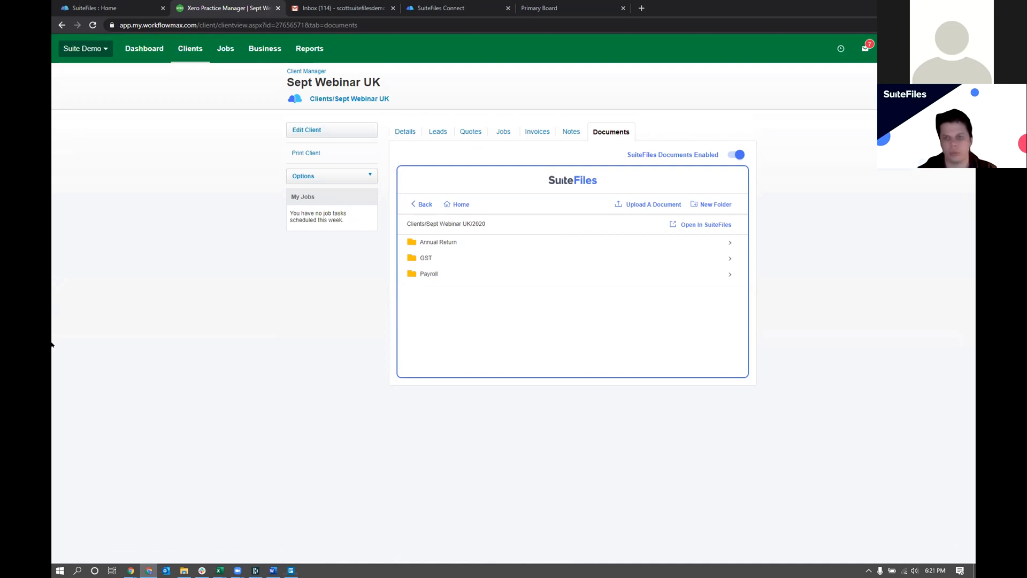
# - Create a job named "first job" for Sept Webinar UK and its SuiteFiles job folder without a folder template
pyautogui.click(495, 129)
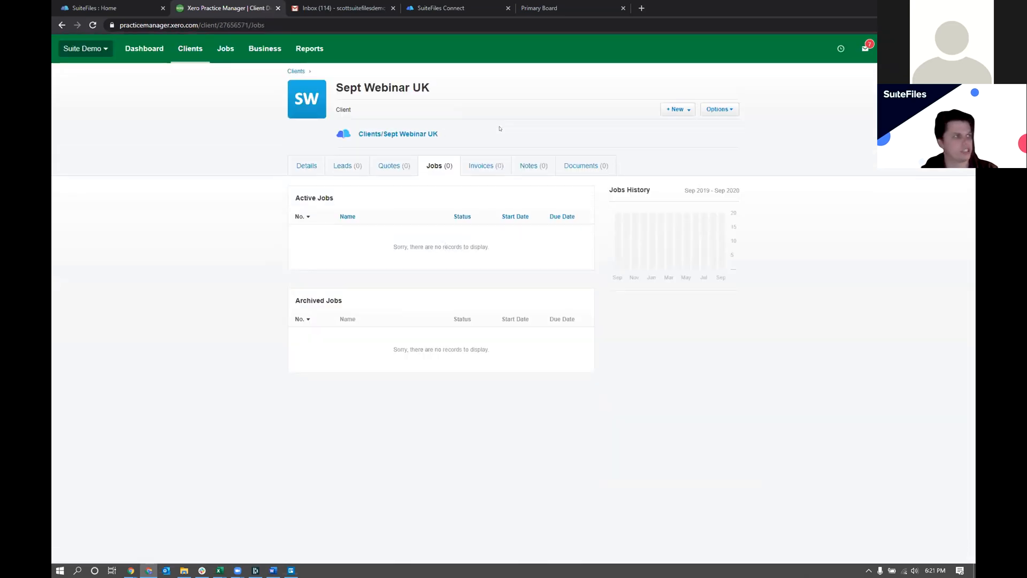
pyautogui.click(677, 109)
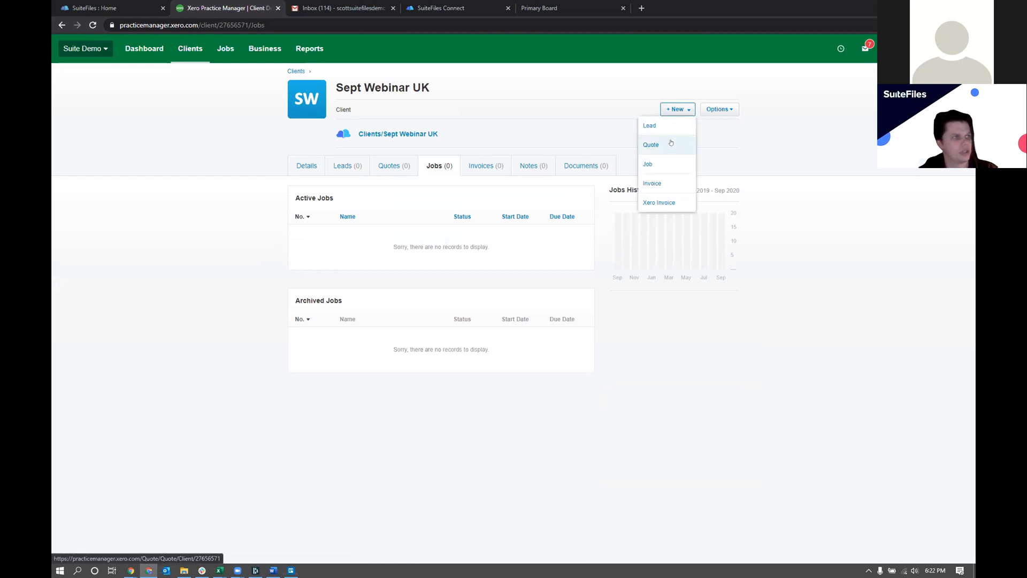
pyautogui.click(663, 159)
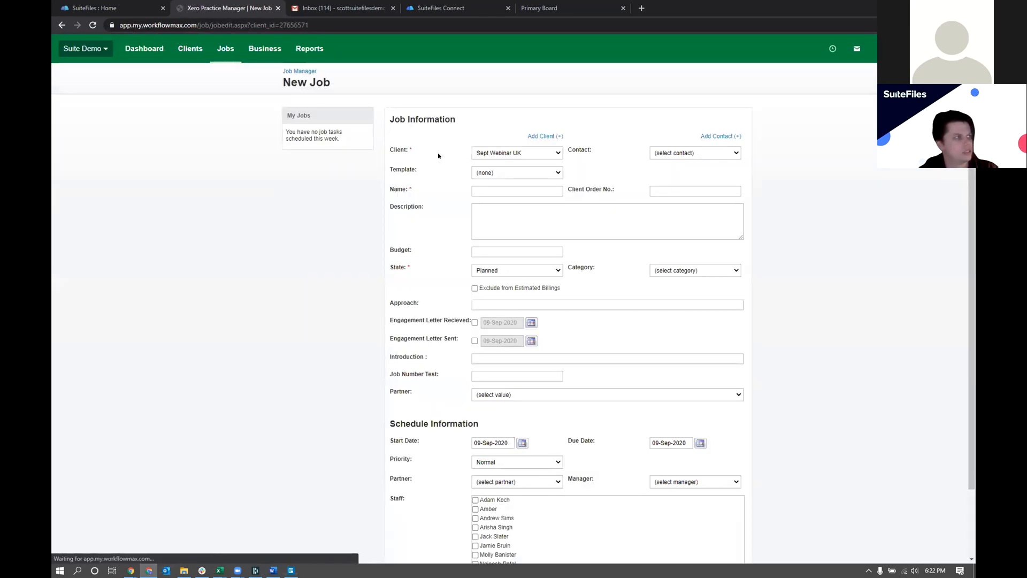
pyautogui.click(517, 189)
pyautogui.write('first job')
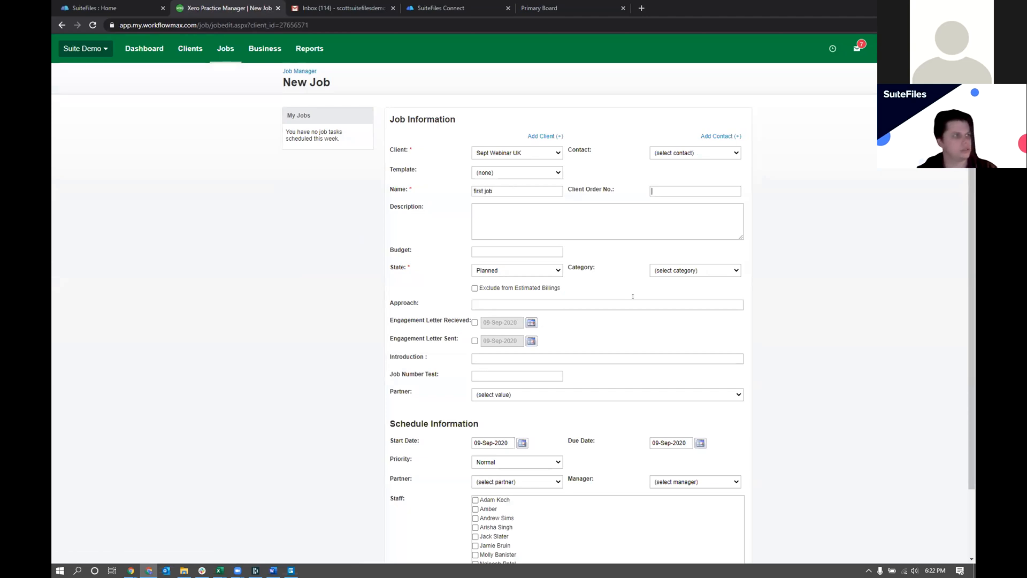
pyautogui.scroll(-2, 633, 297)
pyautogui.click(677, 544)
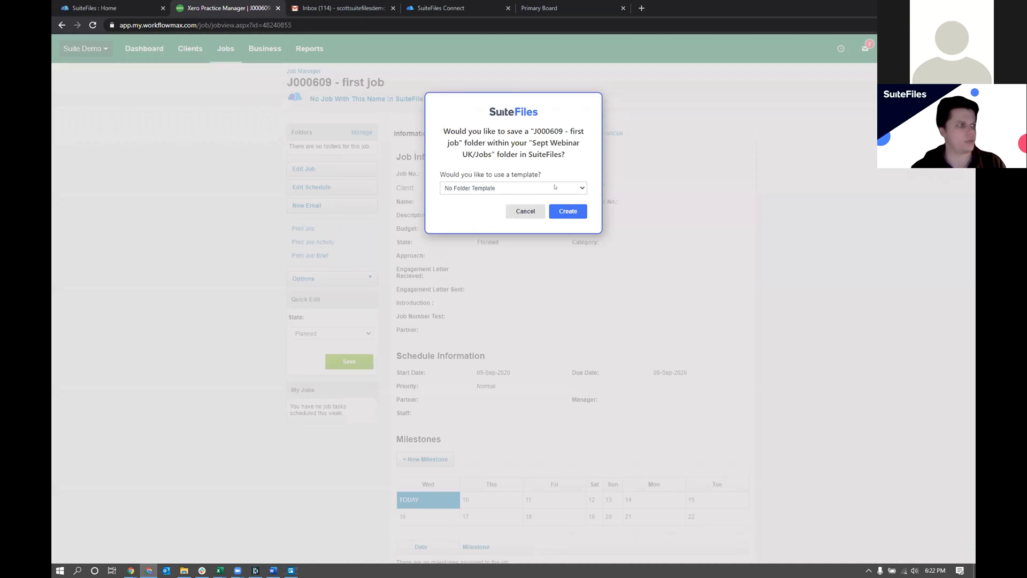
pyautogui.click(561, 211)
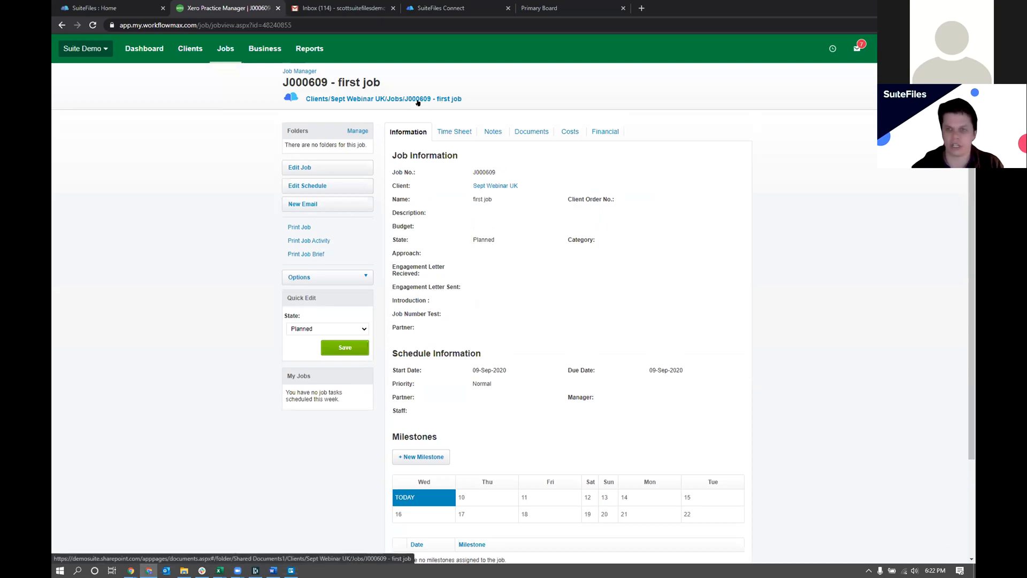
# - Review the job's information and open its documents to check the linked SuiteFiles folder path
pyautogui.scroll(-1, 535, 118)
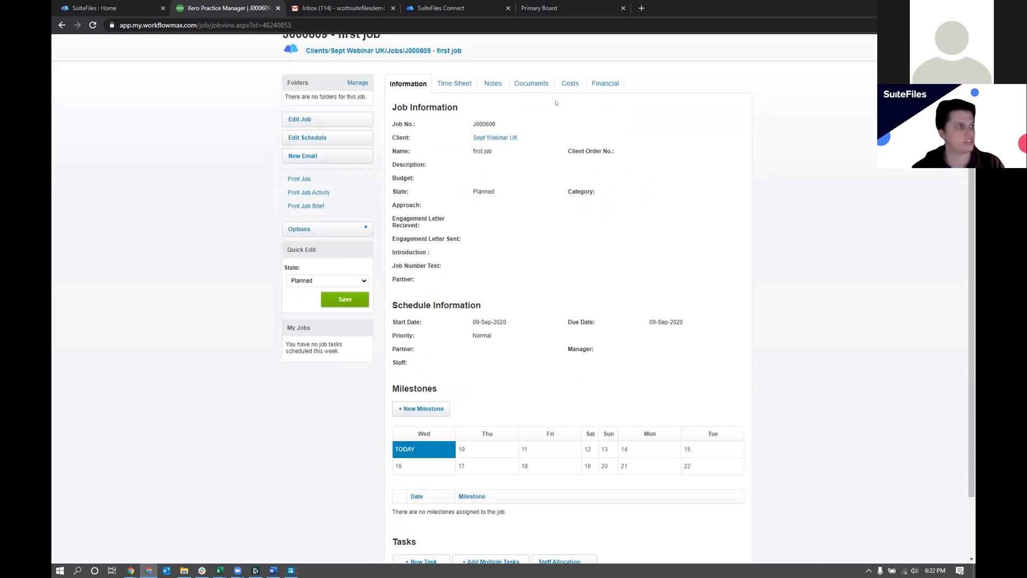
pyautogui.scroll(1, 583, 120)
pyautogui.click(533, 129)
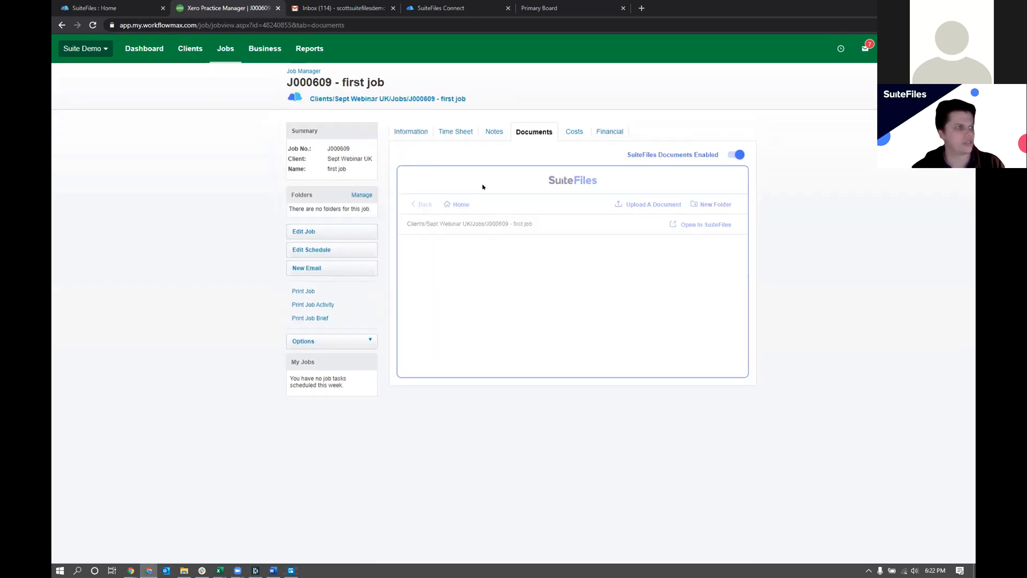
pyautogui.moveTo(430, 223); pyautogui.dragTo(532, 226)
pyautogui.click(529, 254)
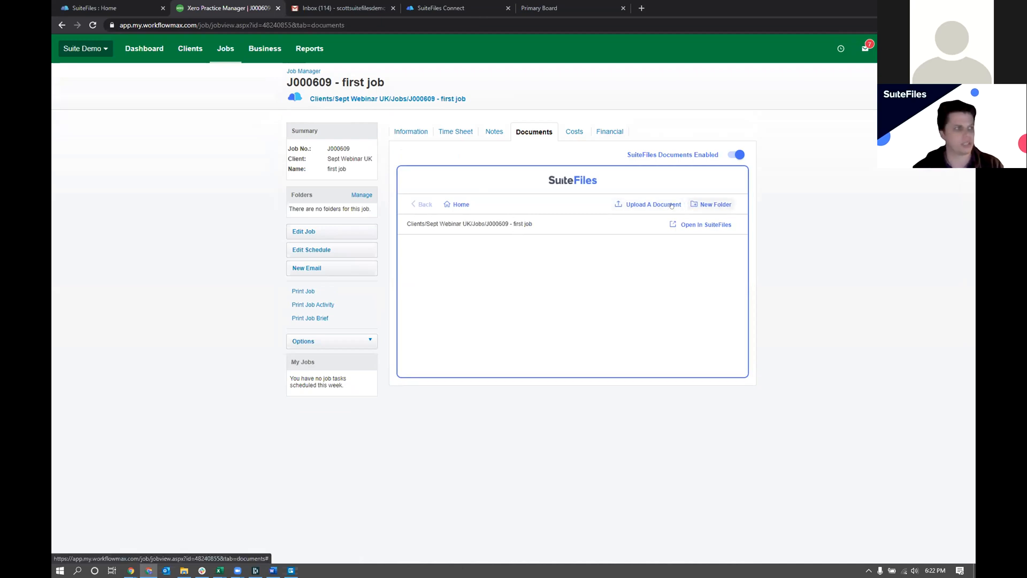
# - View the job folder in SuiteFiles, close that page and return to ACME Corporation's Permanent folder in SuiteFiles
pyautogui.click(705, 225)
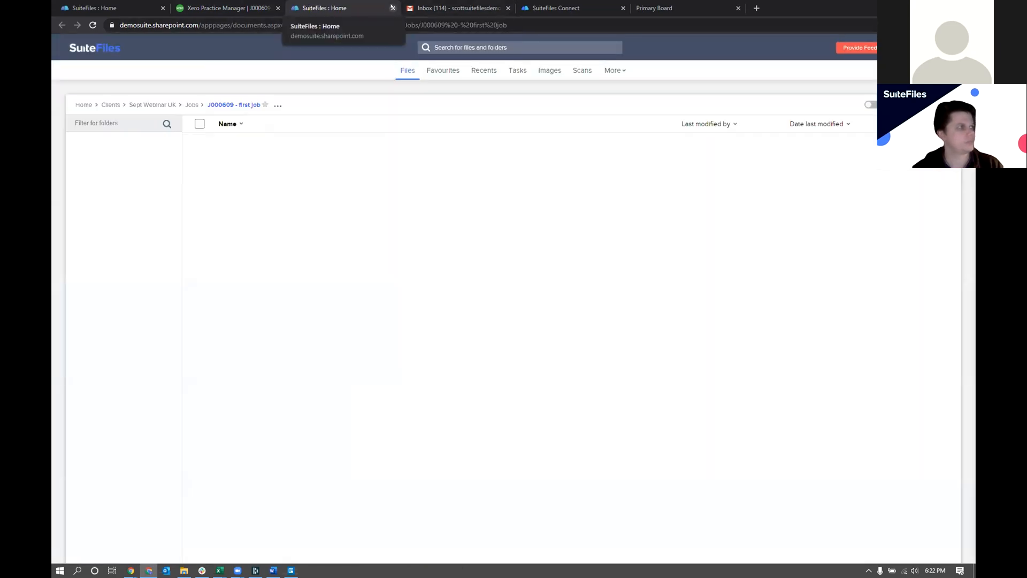
pyautogui.click(392, 8)
pyautogui.click(92, 9)
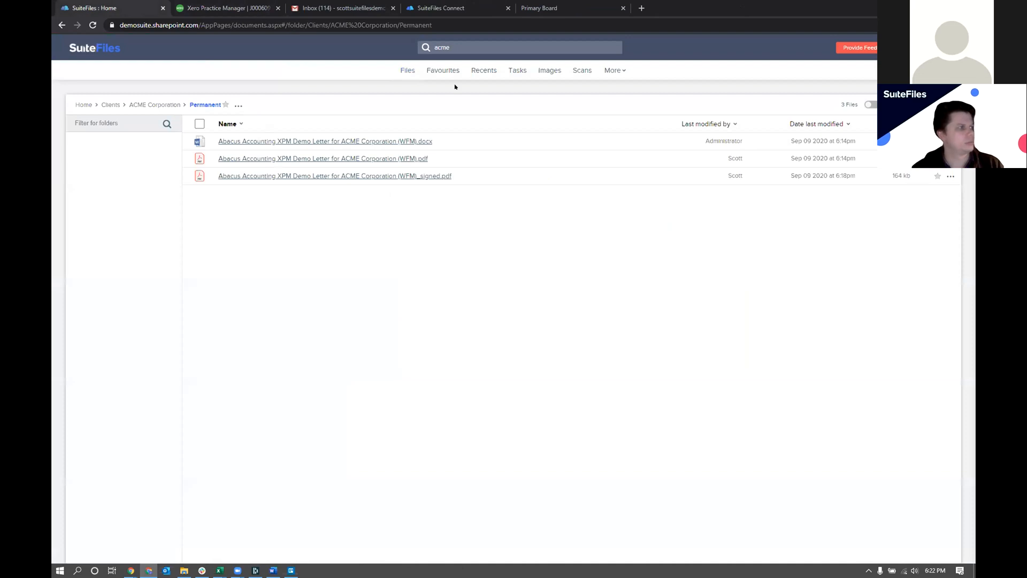
# - View ACME Corporation's Portal folder in SuiteFiles, and log in to SuiteFiles Connect with the existing Google account
pyautogui.click(143, 105)
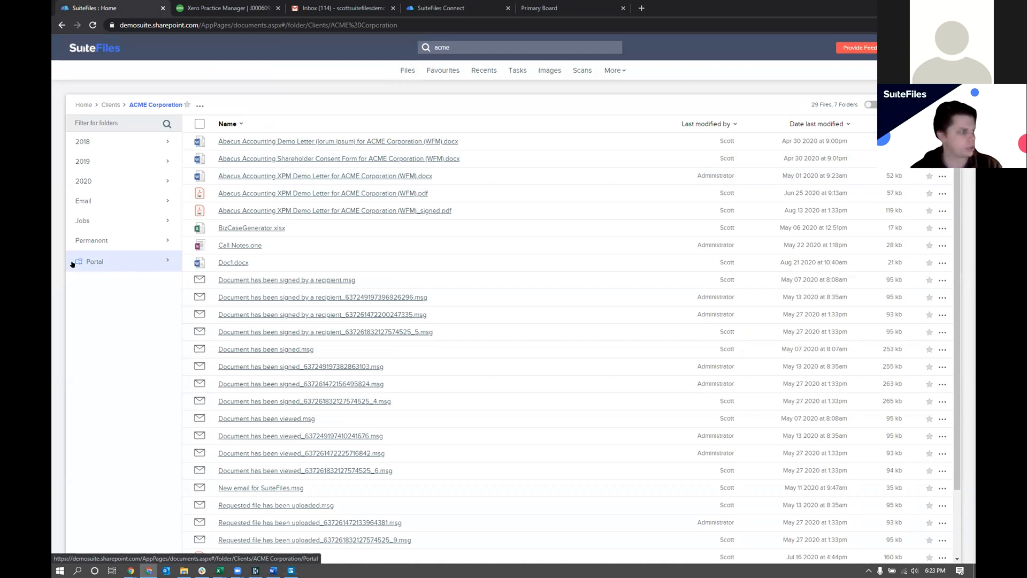
pyautogui.click(117, 266)
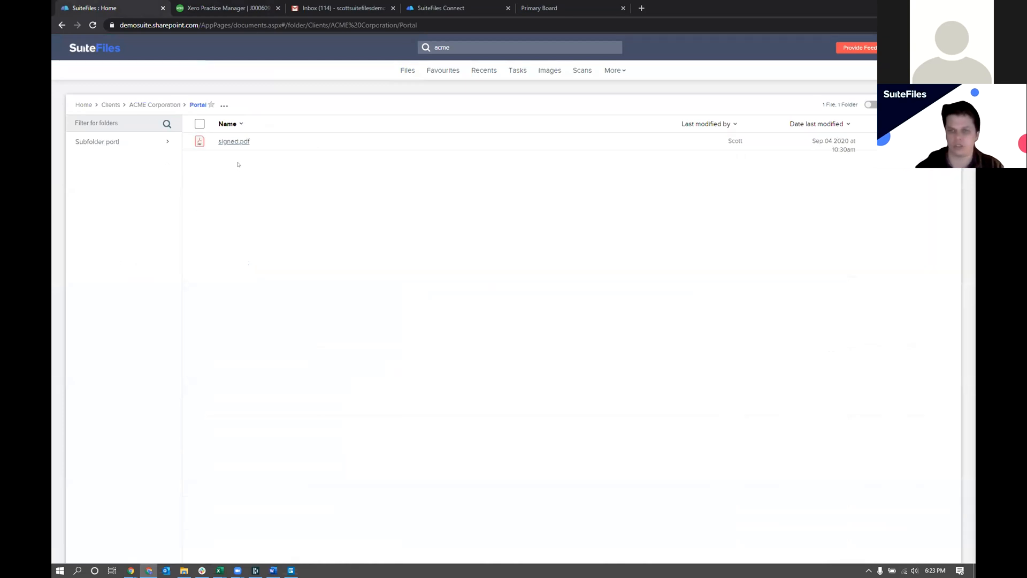
pyautogui.click(461, 8)
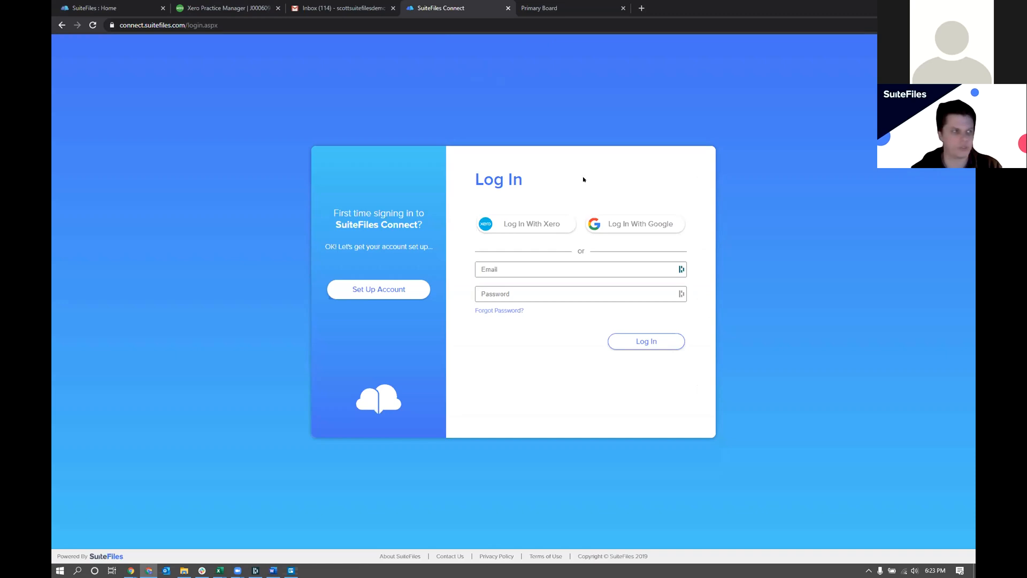
pyautogui.moveTo(332, 221); pyautogui.dragTo(423, 227)
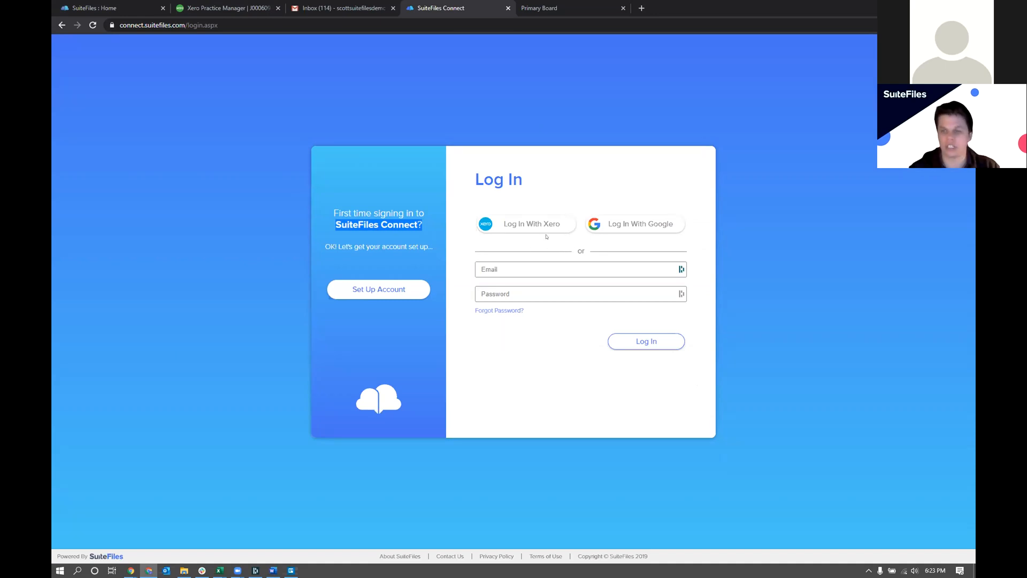
pyautogui.click(641, 227)
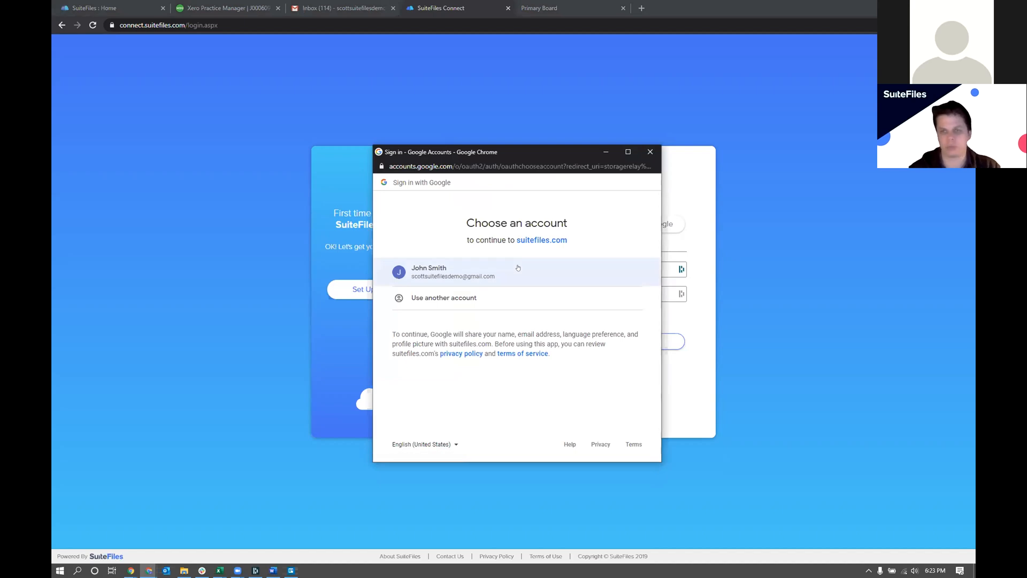
pyautogui.click(494, 269)
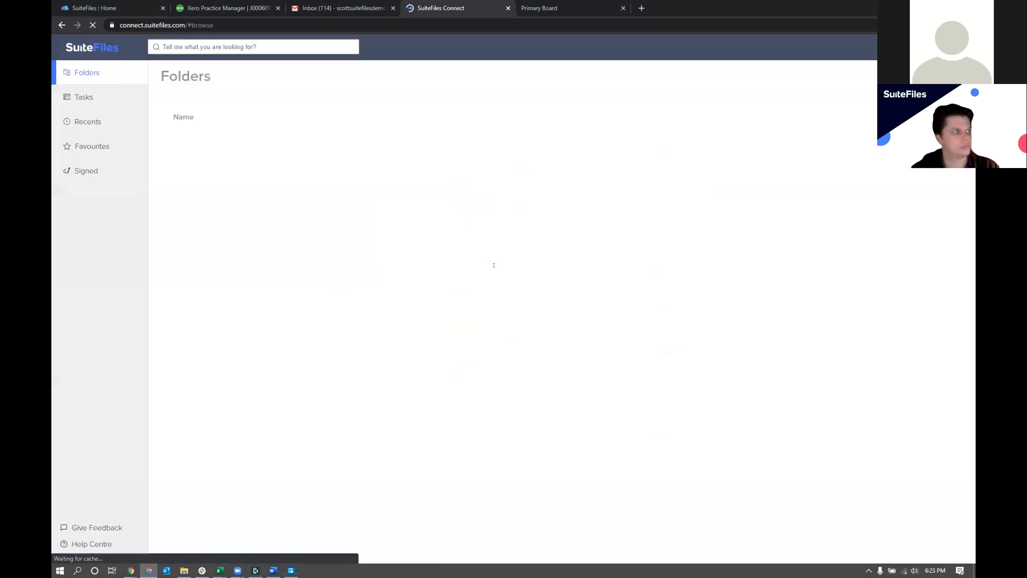
# - Look through the ACME Corp Portal folder, its options for creating items, the signed documents and the tasks in SuiteFiles Connect
pyautogui.click(208, 158)
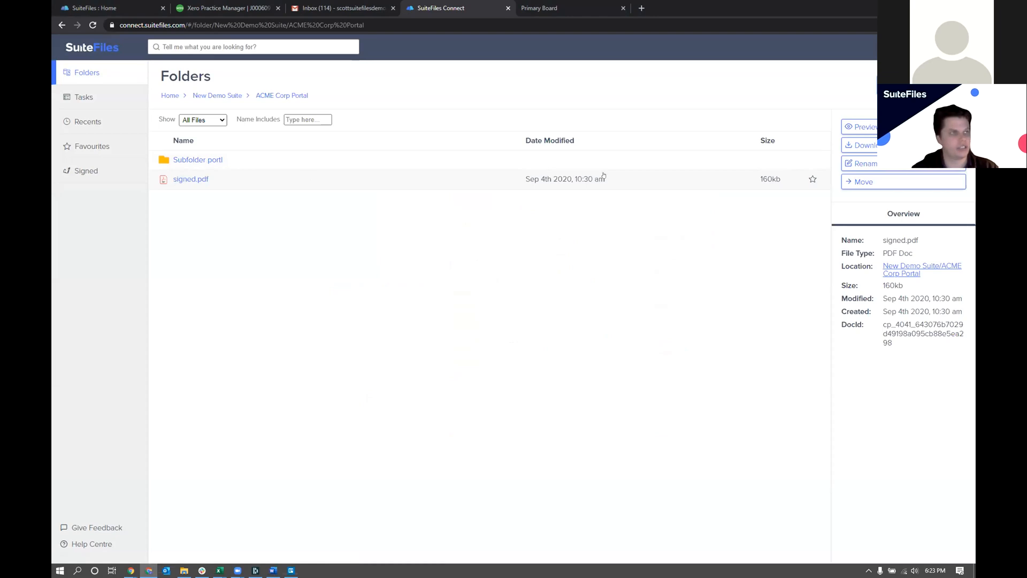
pyautogui.click(898, 84)
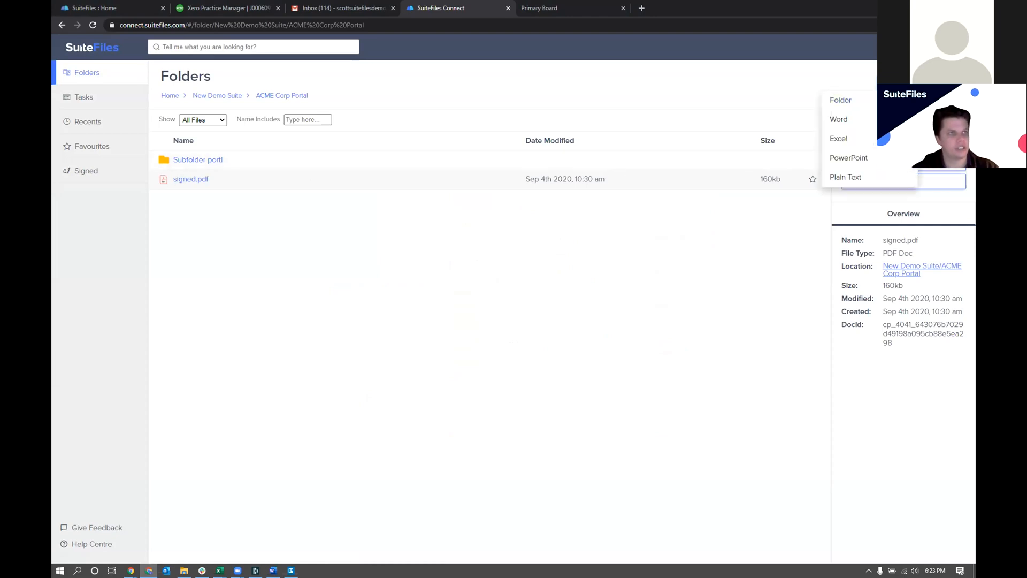
pyautogui.click(732, 89)
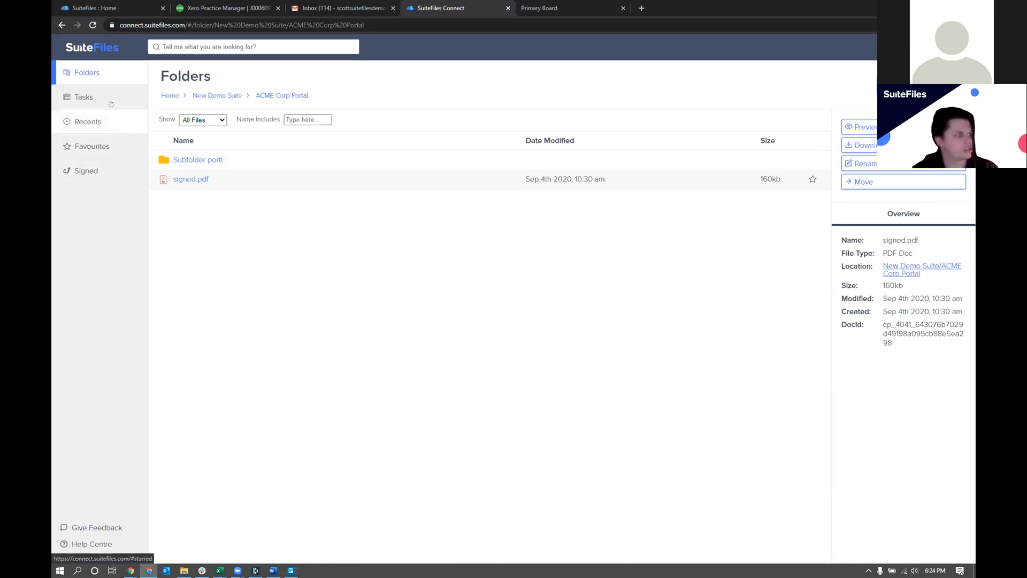
pyautogui.click(102, 170)
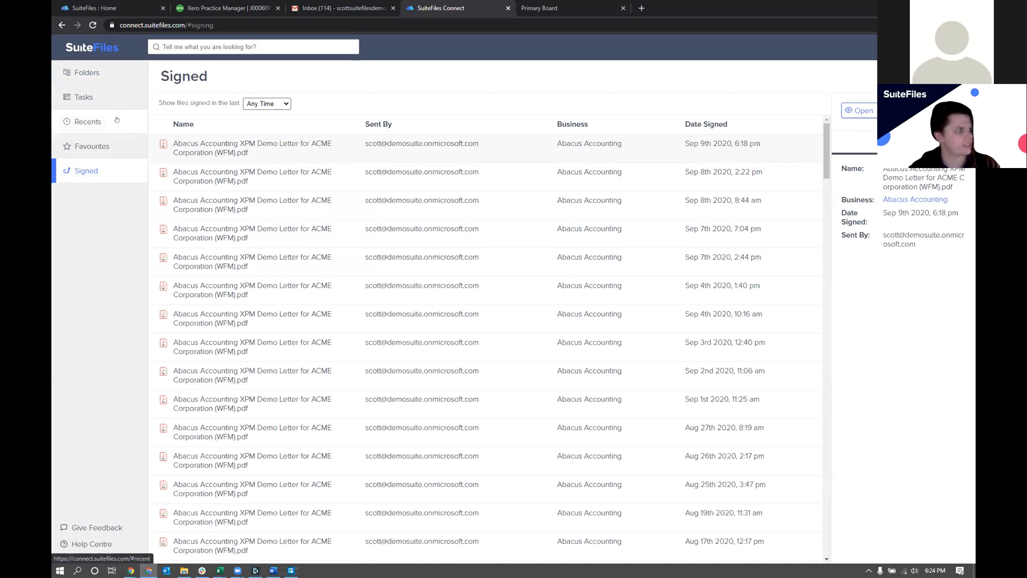
pyautogui.click(94, 98)
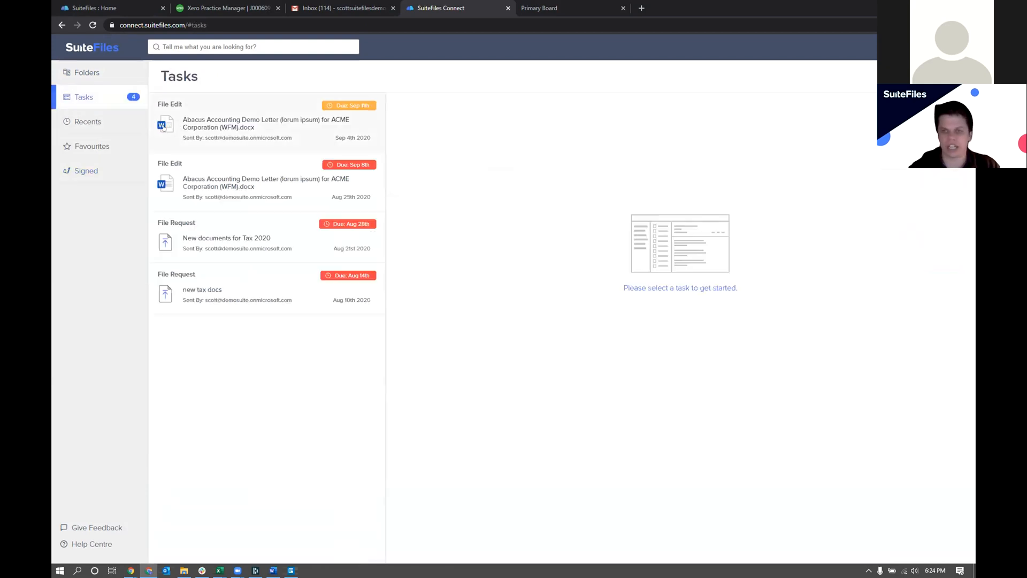
# - Switch back to ACME Corporation's Portal folder in SuiteFiles and place its browser tab directly after Xero Practice Manager
pyautogui.click(115, 8)
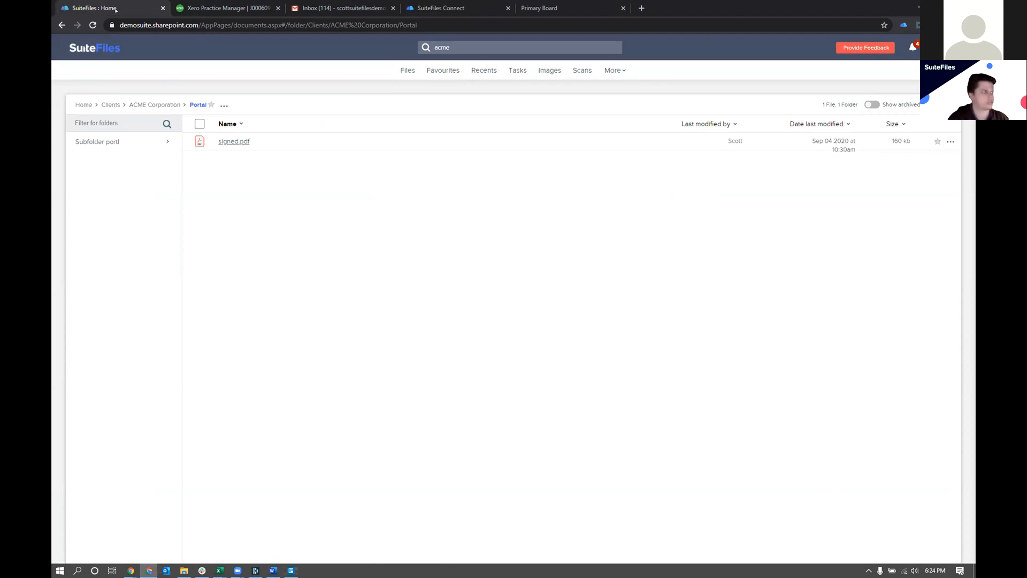
pyautogui.moveTo(115, 10); pyautogui.dragTo(203, 9)
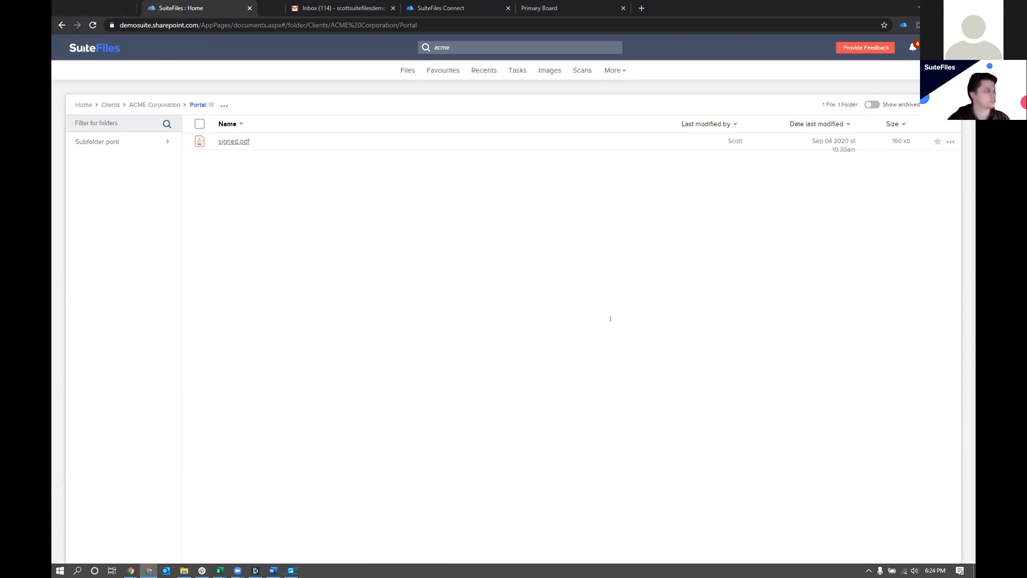
pyautogui.moveTo(181, 8); pyautogui.dragTo(545, 219)
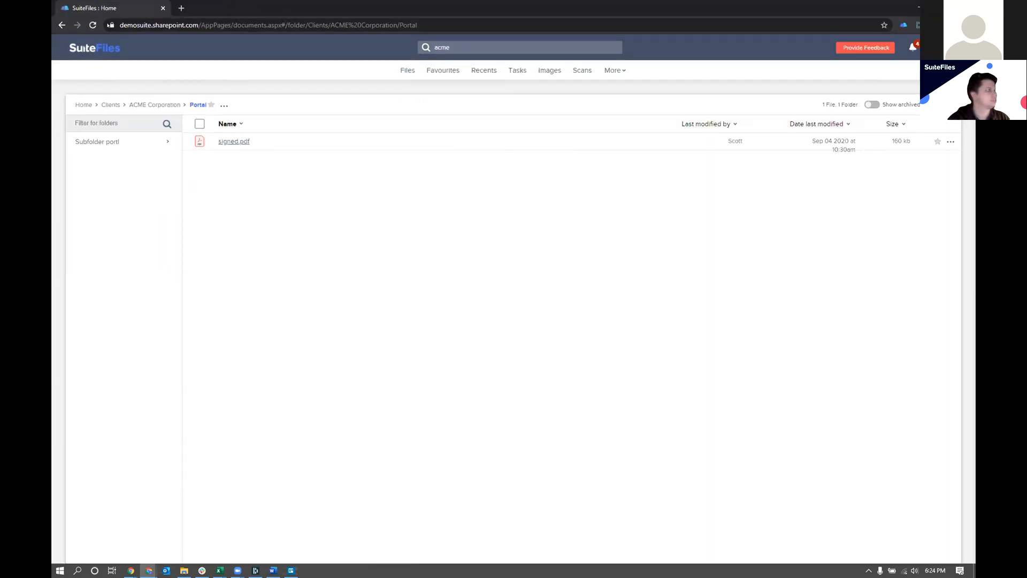
pyautogui.moveTo(120, 9); pyautogui.dragTo(202, 9)
# - Create a file request in the Portal folder and select the client's Workflow contact by name as the recipient
pyautogui.click(898, 104)
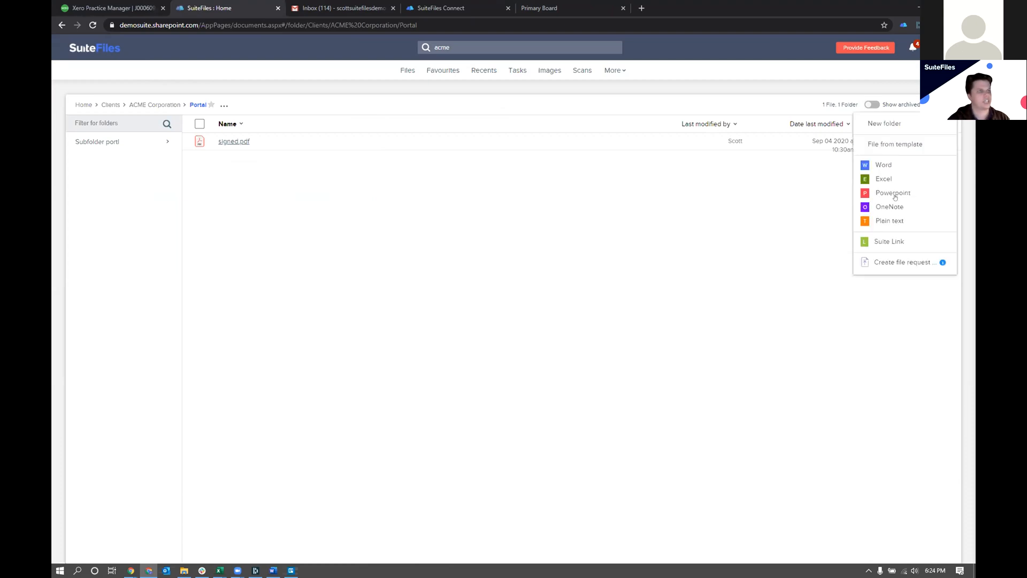
pyautogui.click(894, 257)
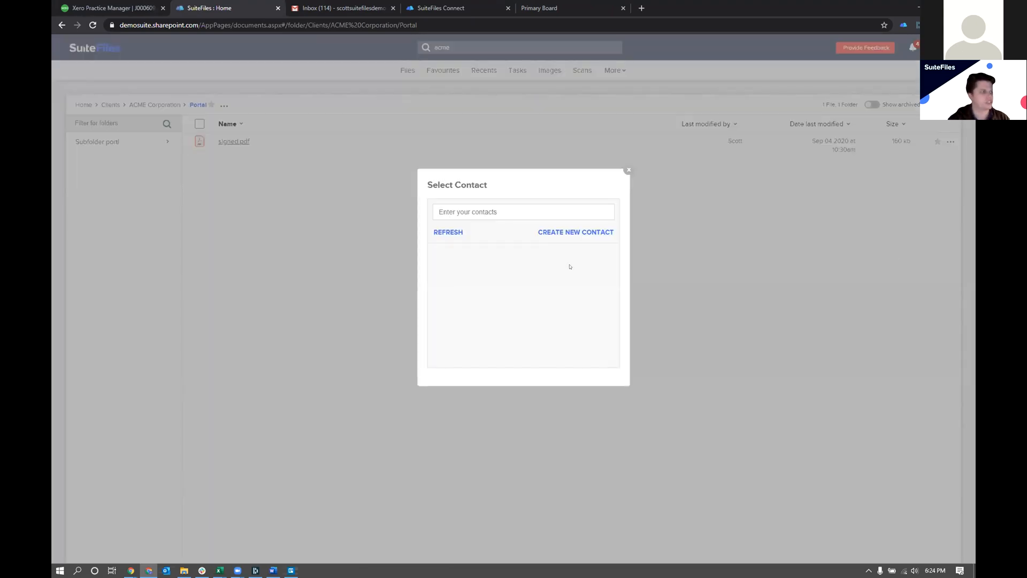
pyautogui.write('john s')
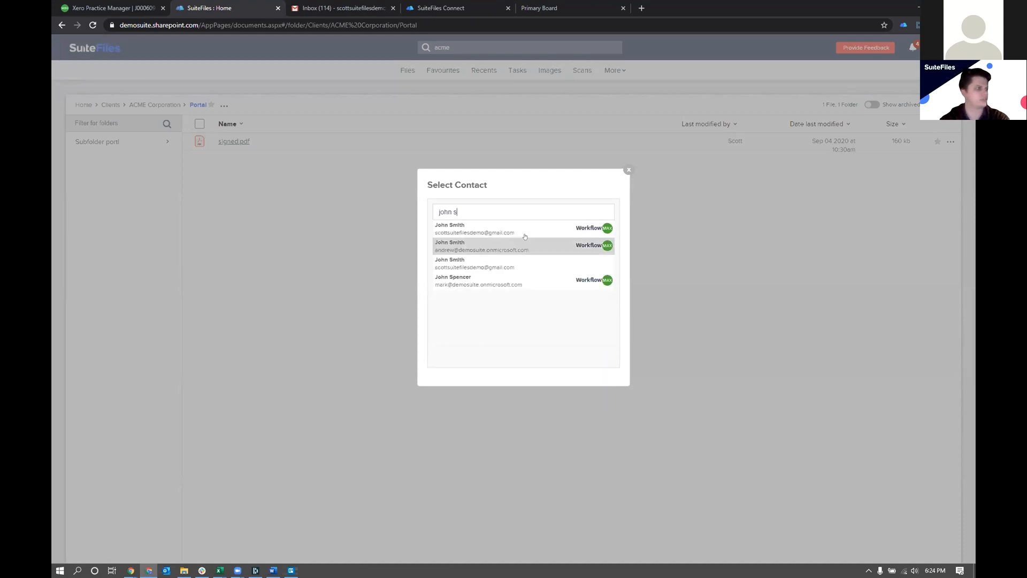
pyautogui.click(514, 231)
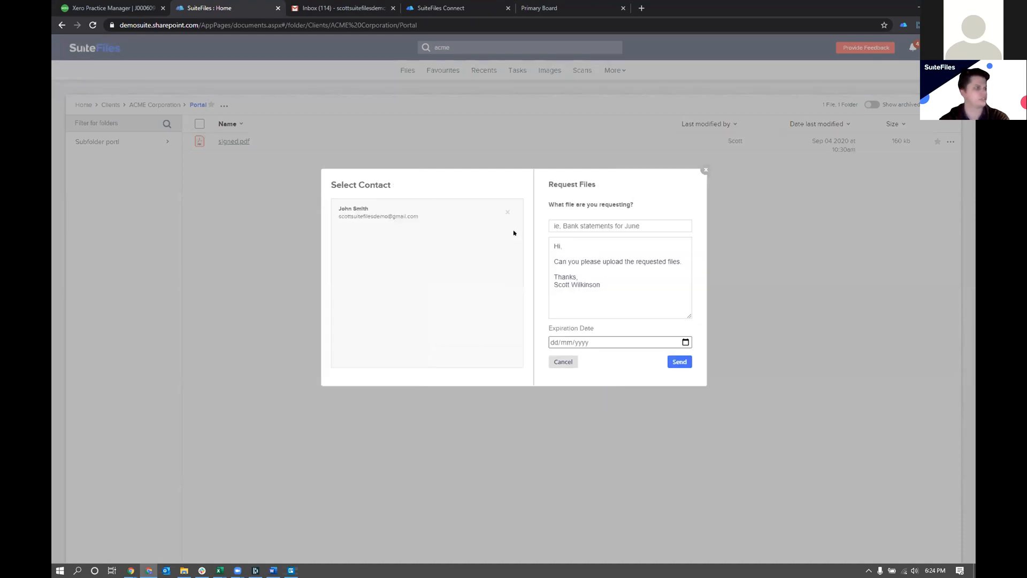
# - Title the file request "New docs Sept Webinar", set its expiration date to 18 September 2020 and send it
pyautogui.click(610, 225)
pyautogui.write('New ')
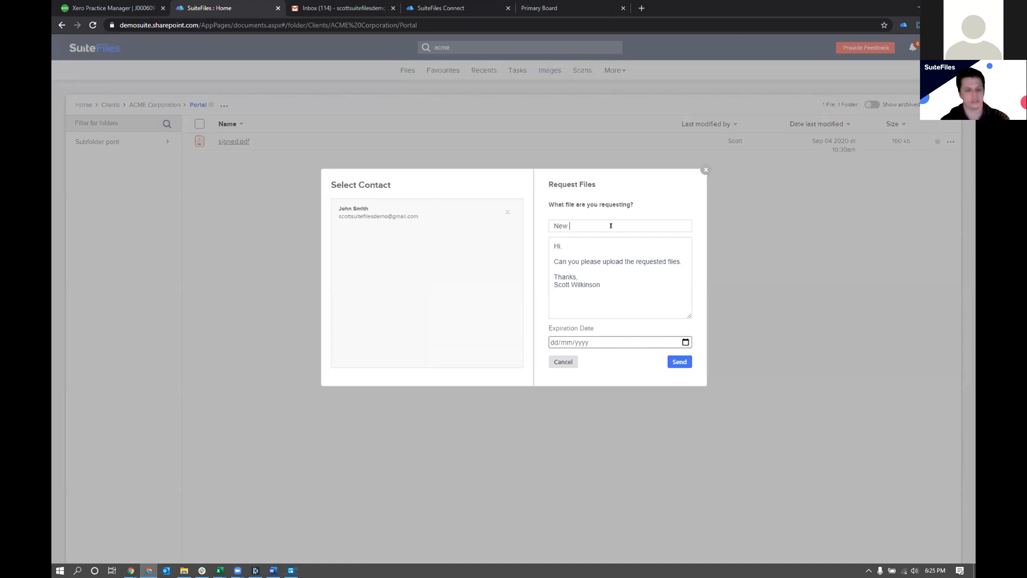
pyautogui.write('docs Sept')
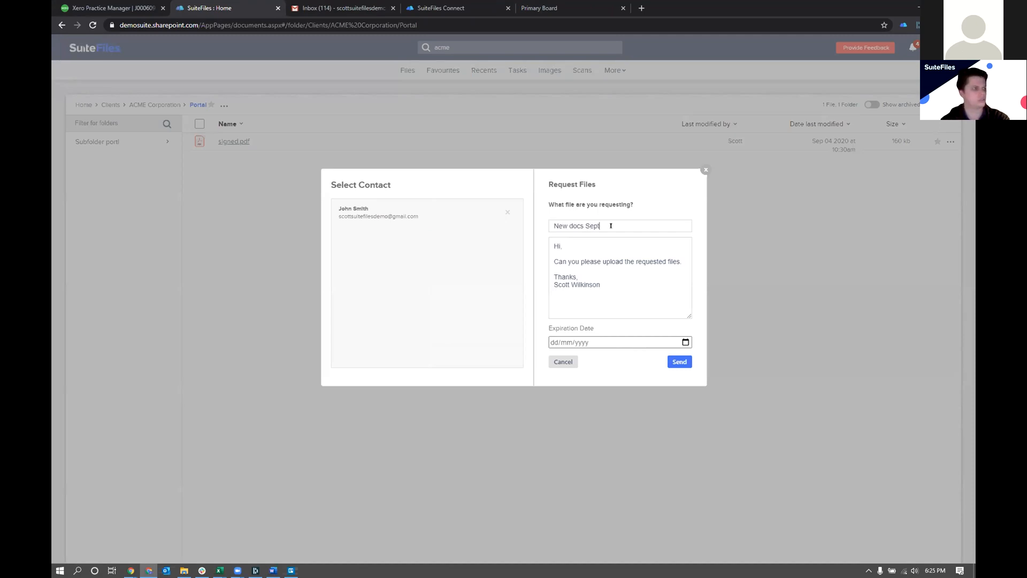
pyautogui.write(' Webinar')
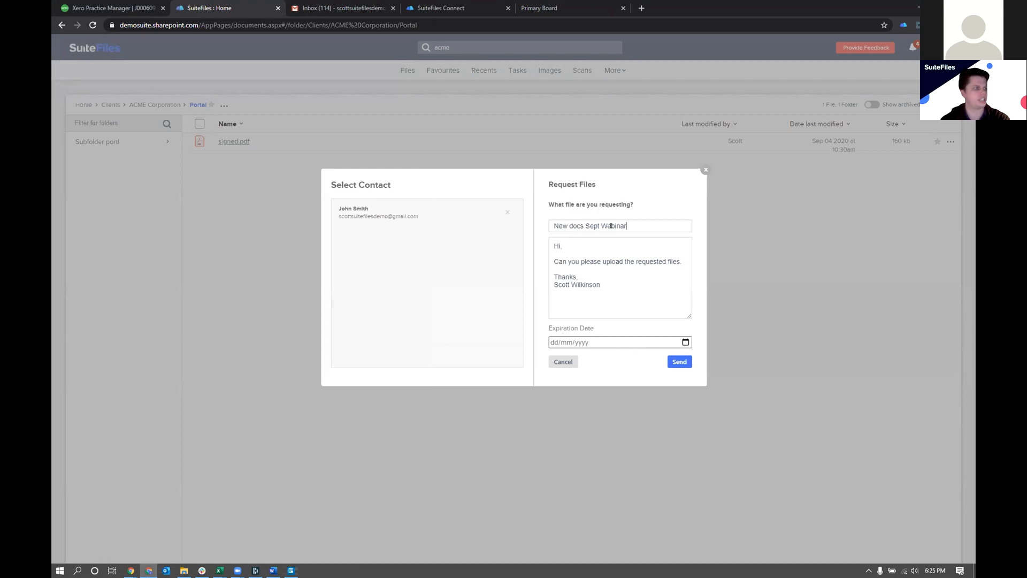
pyautogui.click(623, 341)
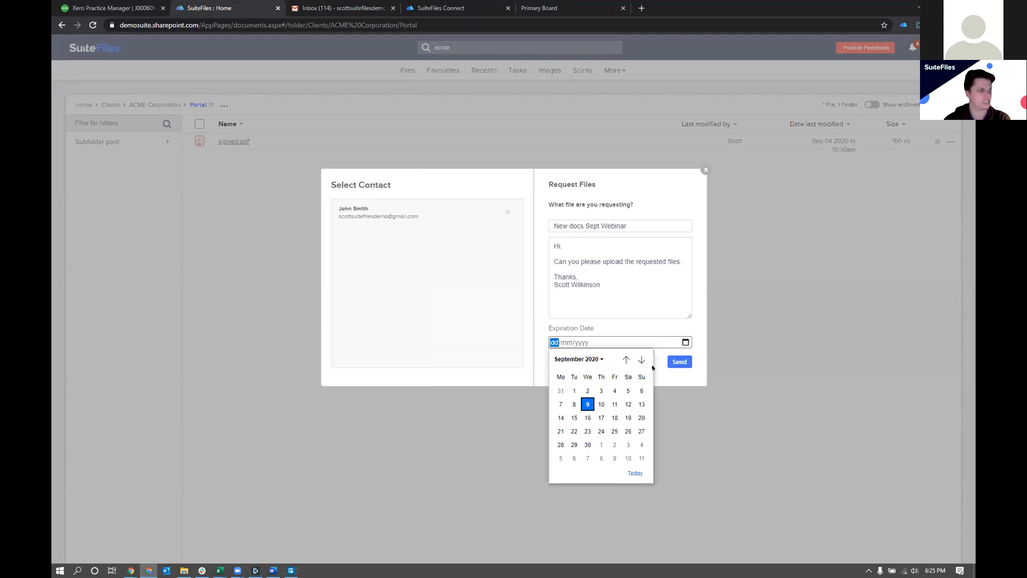
pyautogui.click(614, 417)
pyautogui.click(677, 359)
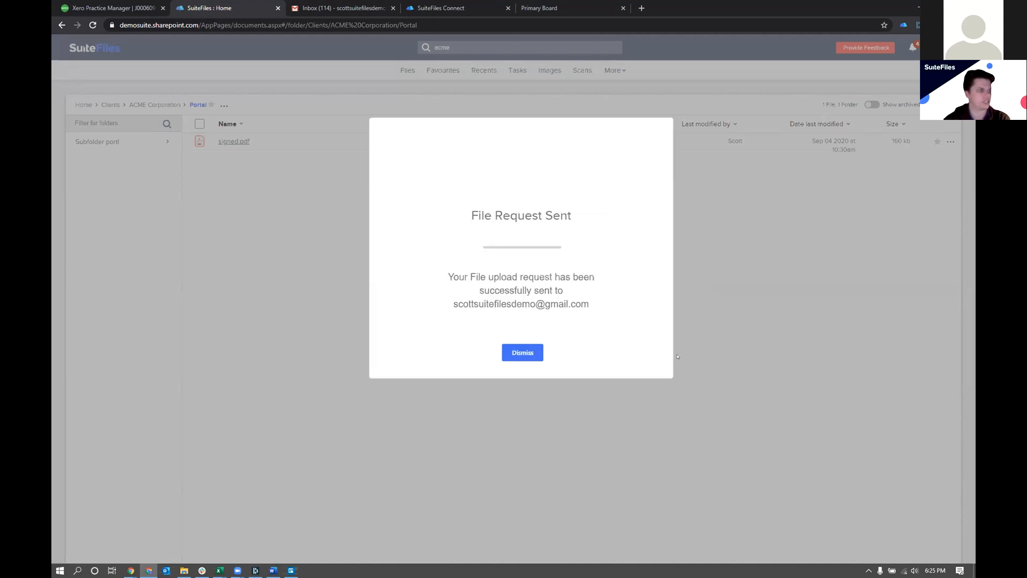
pyautogui.click(531, 350)
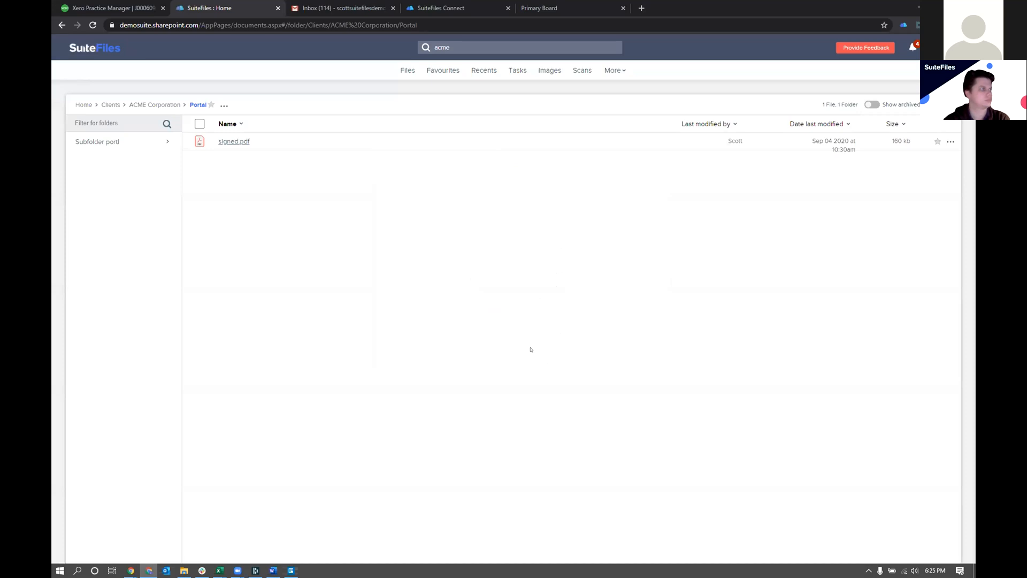
# - View the newest File Request email in Gmail and refresh the task list in SuiteFiles Connect
pyautogui.click(346, 9)
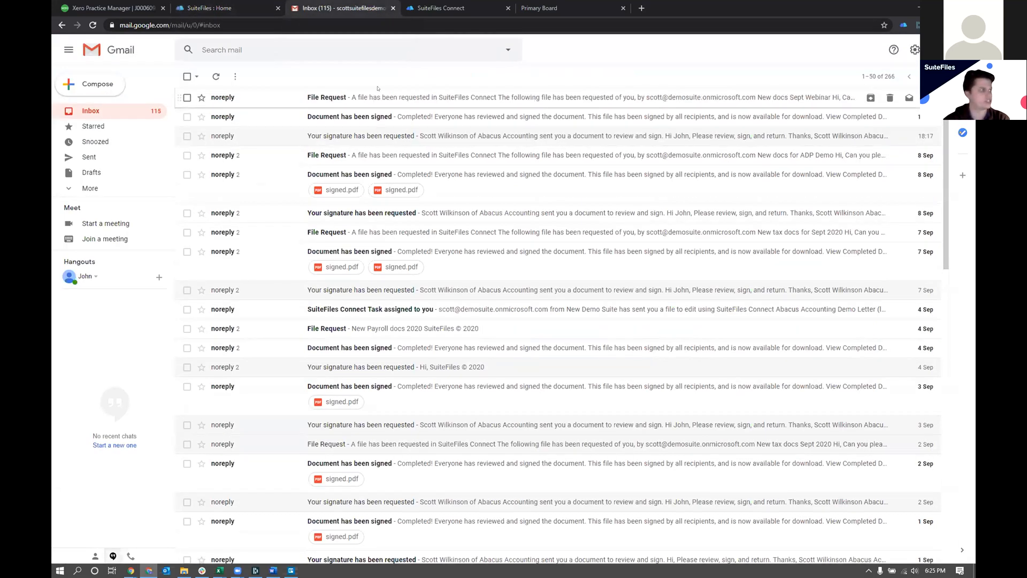
pyautogui.click(378, 97)
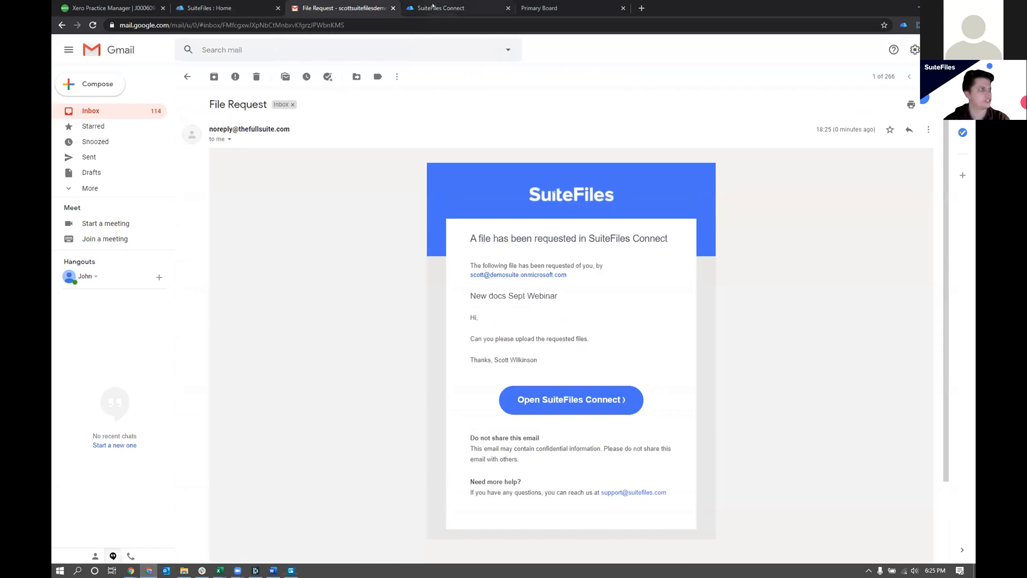
pyautogui.click(433, 8)
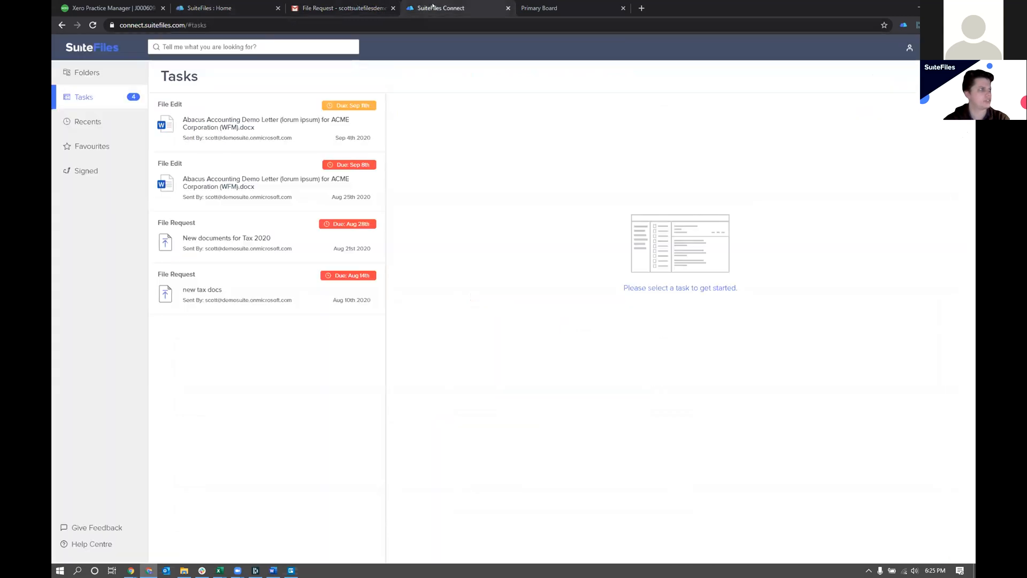
pyautogui.click(92, 25)
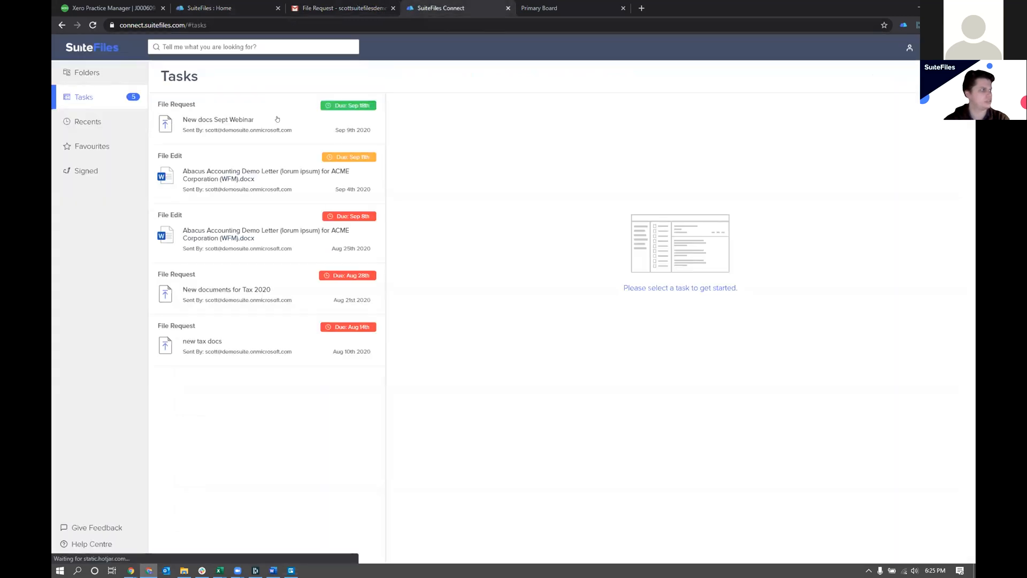
# - Open the "New docs Sept Webinar" file request task and send the message "Which files do you need?"
pyautogui.click(275, 119)
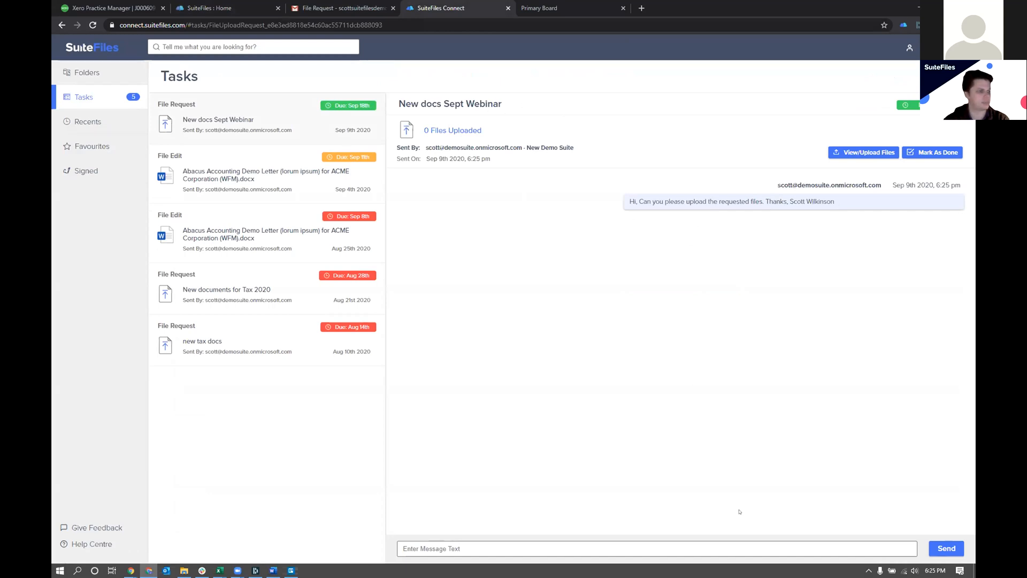
pyautogui.click(736, 543)
pyautogui.write('Which files ')
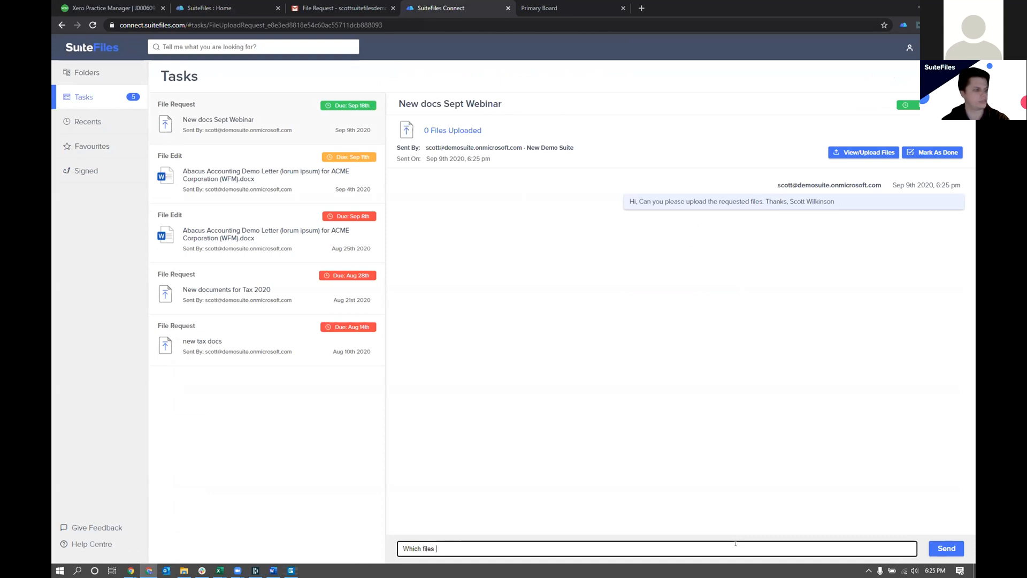
pyautogui.write('do you need?')
pyautogui.press('Return')
# - Upload Sample-bill.pdf to the "New docs Sept Webinar" file request
pyautogui.click(863, 152)
pyautogui.click(464, 235)
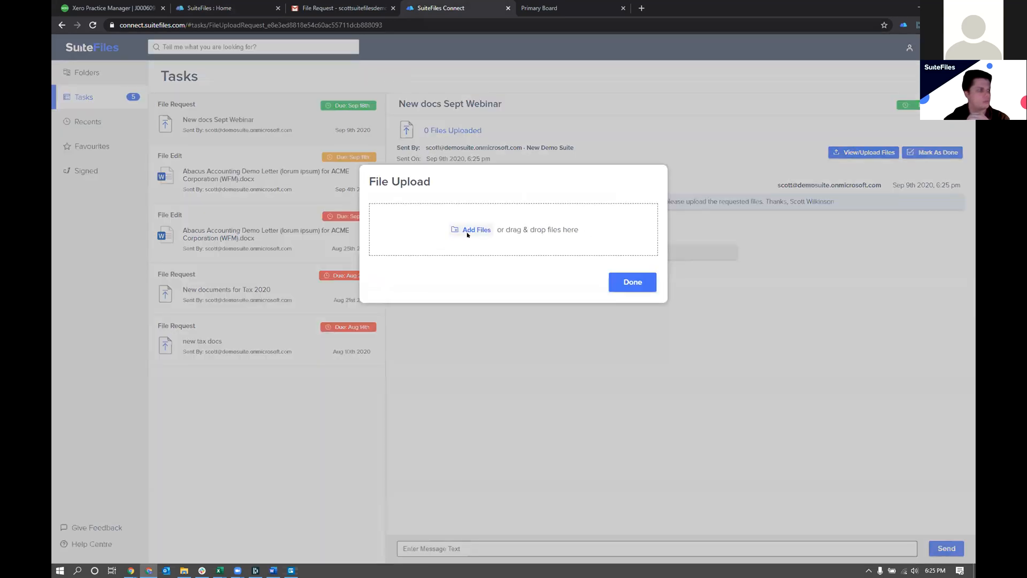
pyautogui.doubleClick(269, 72)
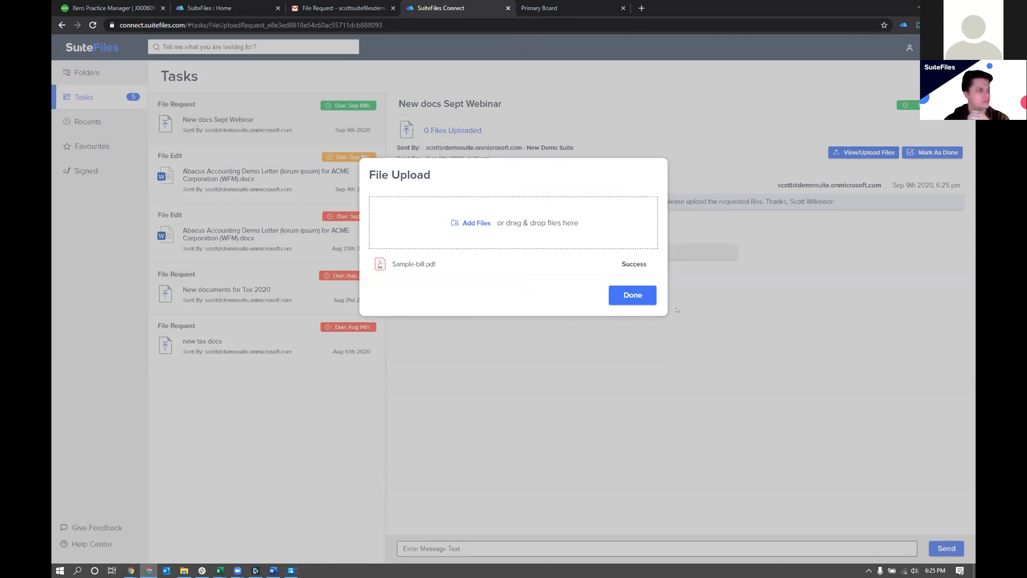
pyautogui.click(641, 300)
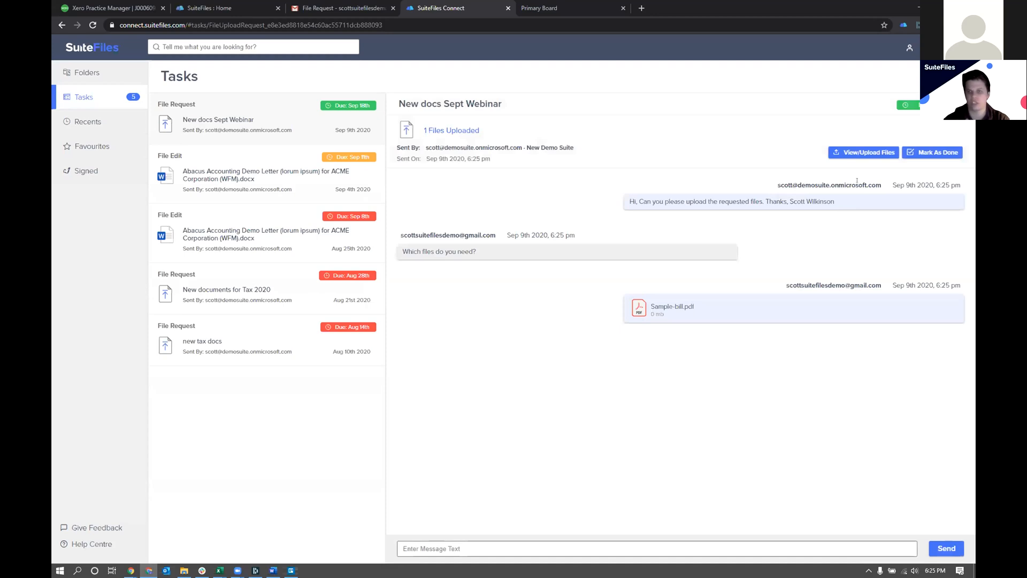
# - Mark the "New docs Sept Webinar" request as done and return to ACME Corporation's Portal folder in SuiteFiles
pyautogui.click(933, 152)
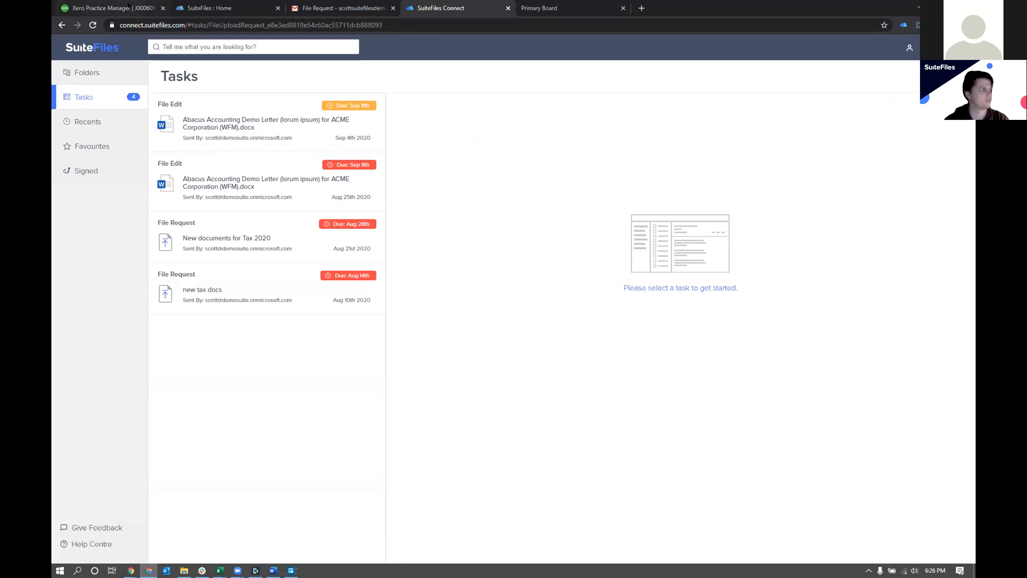
pyautogui.click(216, 7)
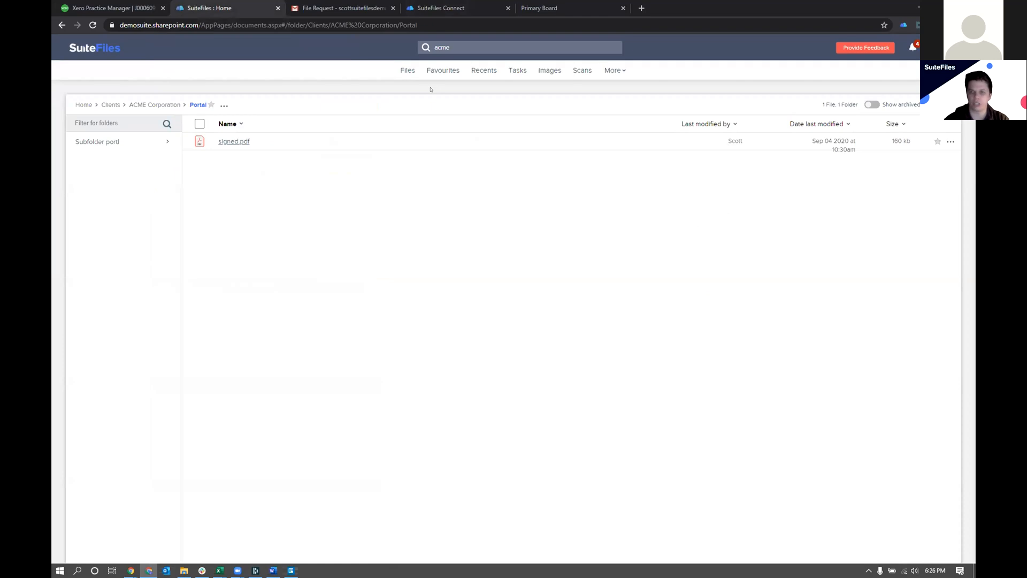
# - Review the sent "New docs Sept Webinar" file request and its uploaded file, then return to the SuiteFiles home folder
pyautogui.click(515, 72)
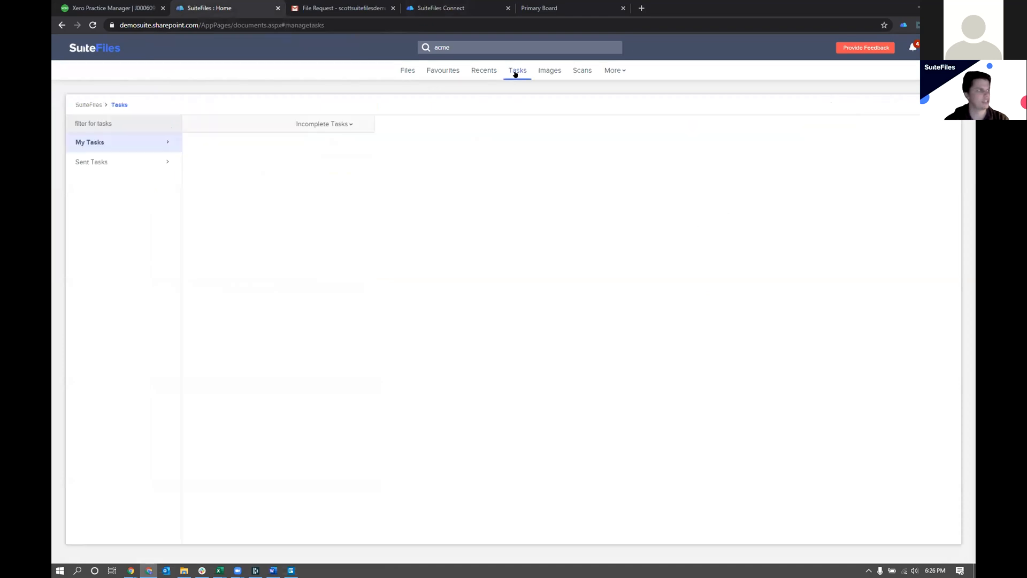
pyautogui.click(134, 159)
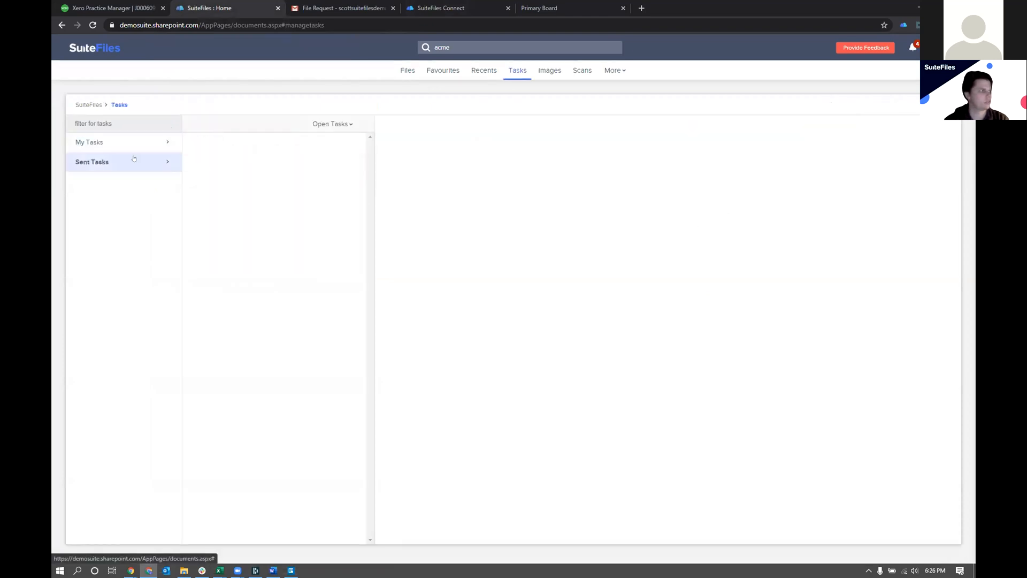
pyautogui.click(246, 156)
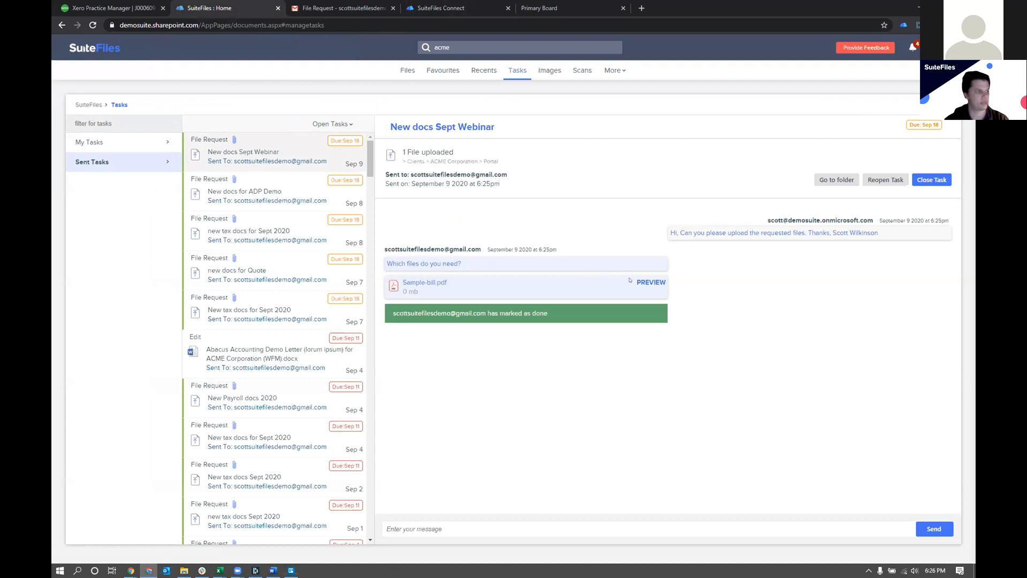
pyautogui.click(832, 180)
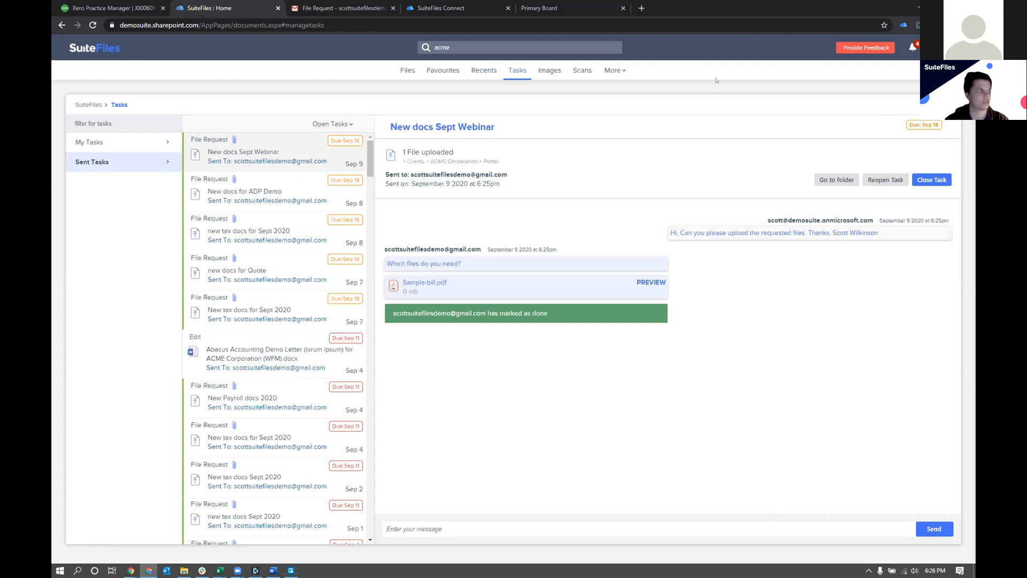
pyautogui.click(410, 71)
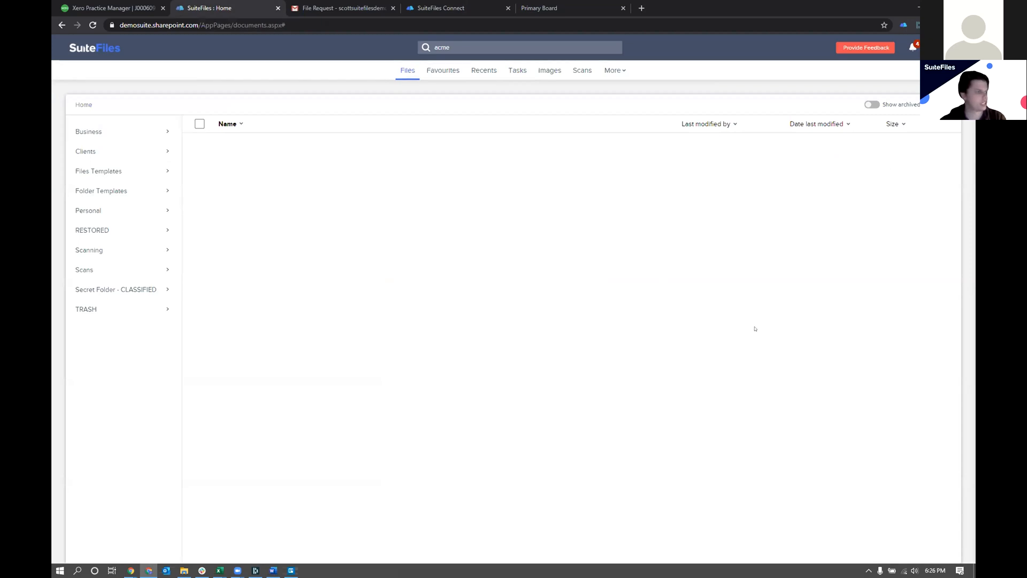
# - Switch to Outlook and narrow the SuiteFiles sidebar beside the calendar pane
pyautogui.click(166, 570)
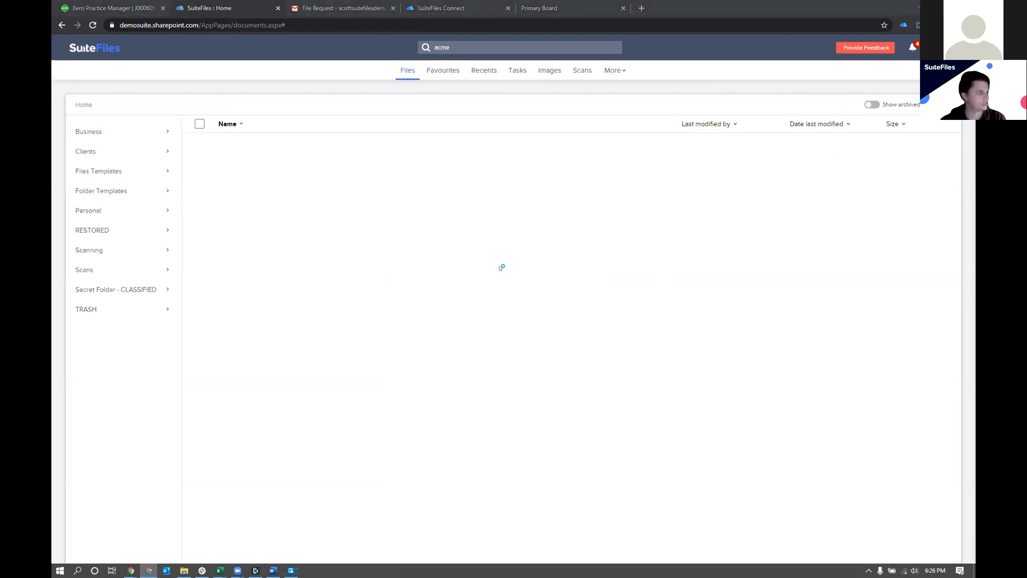
pyautogui.click(537, 279)
pyautogui.click(529, 284)
pyautogui.click(521, 292)
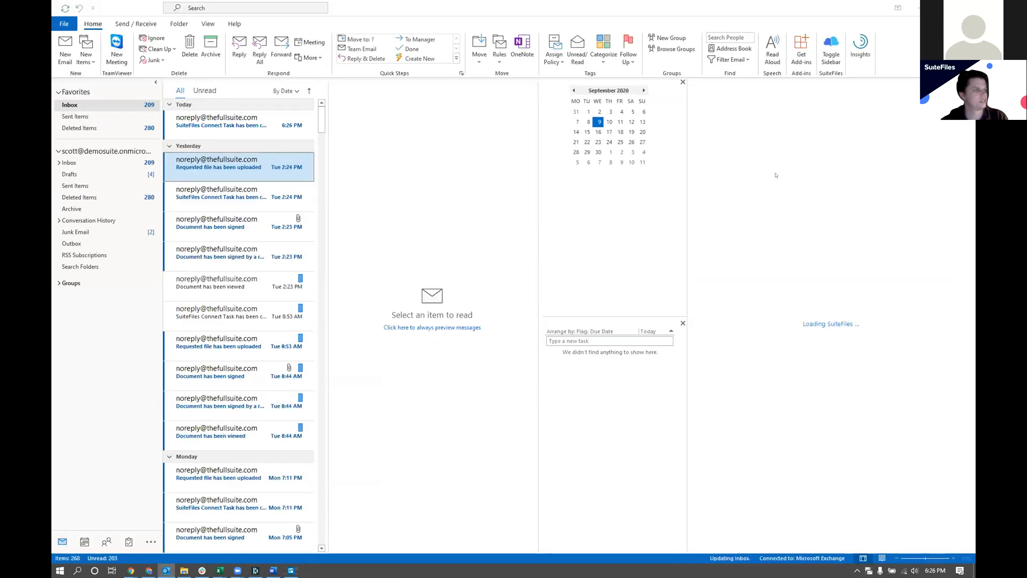
pyautogui.moveTo(689, 180); pyautogui.dragTo(754, 173)
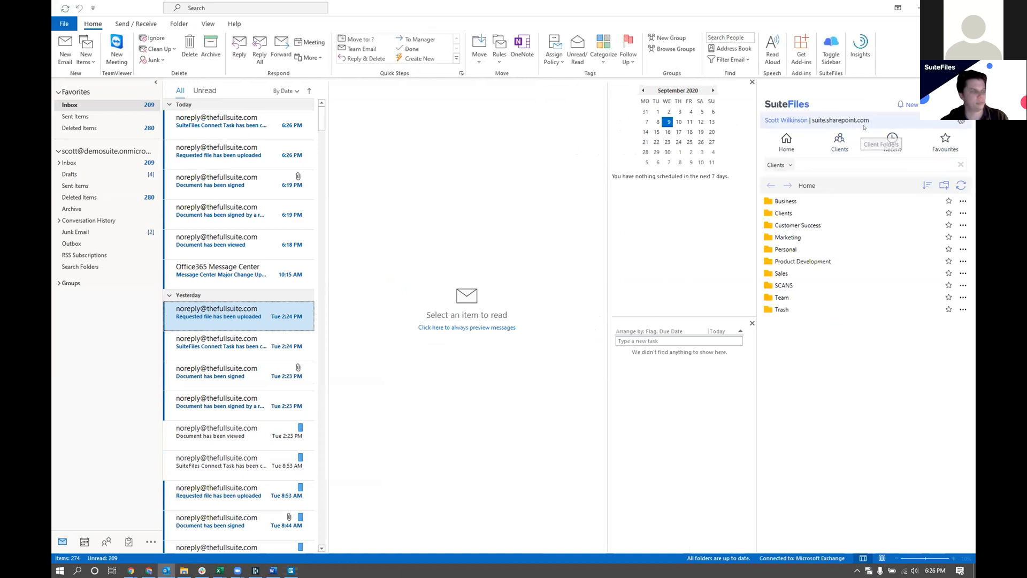
pyautogui.click(831, 43)
pyautogui.click(831, 44)
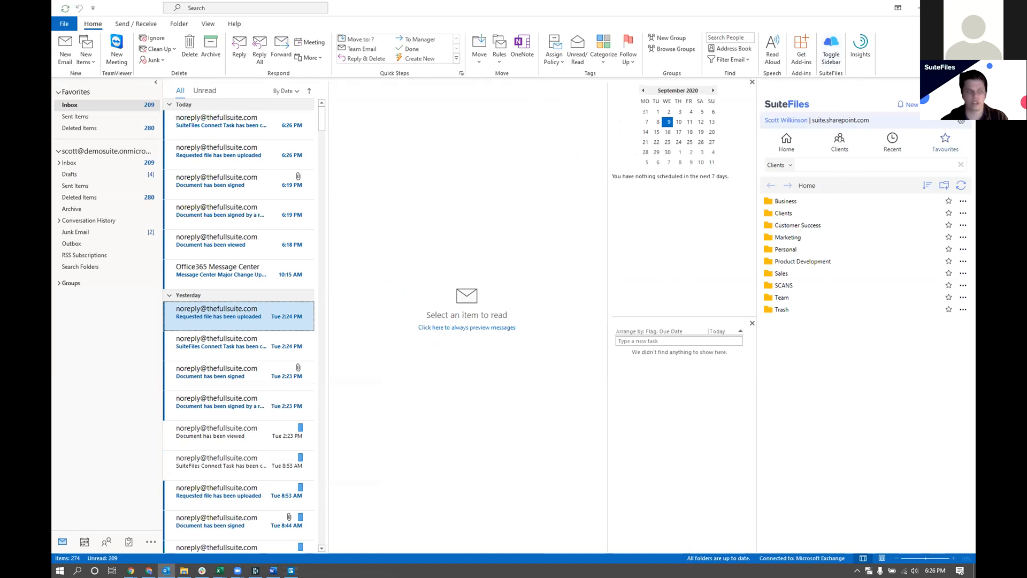
pyautogui.click(961, 121)
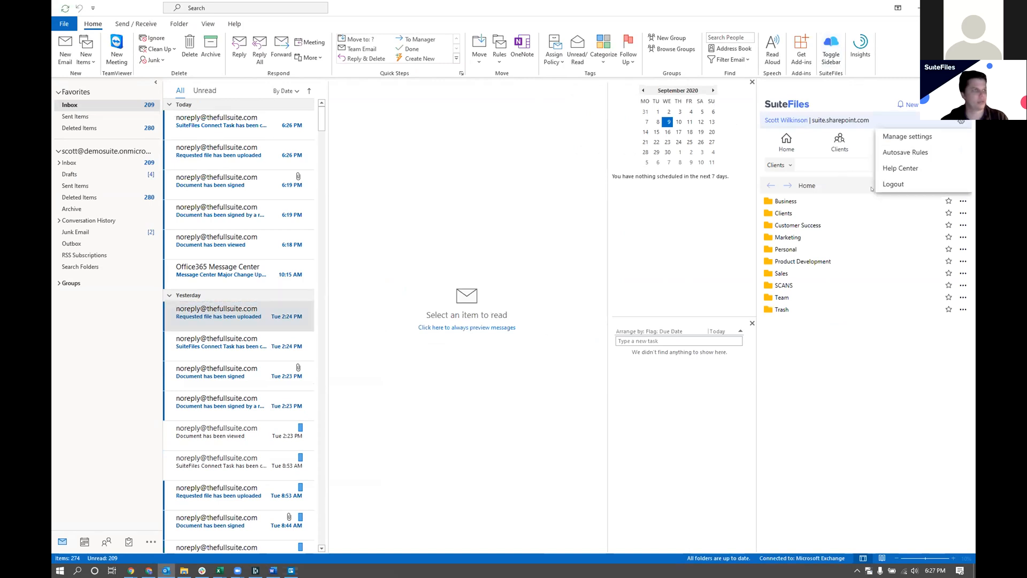
pyautogui.click(888, 184)
pyautogui.click(503, 301)
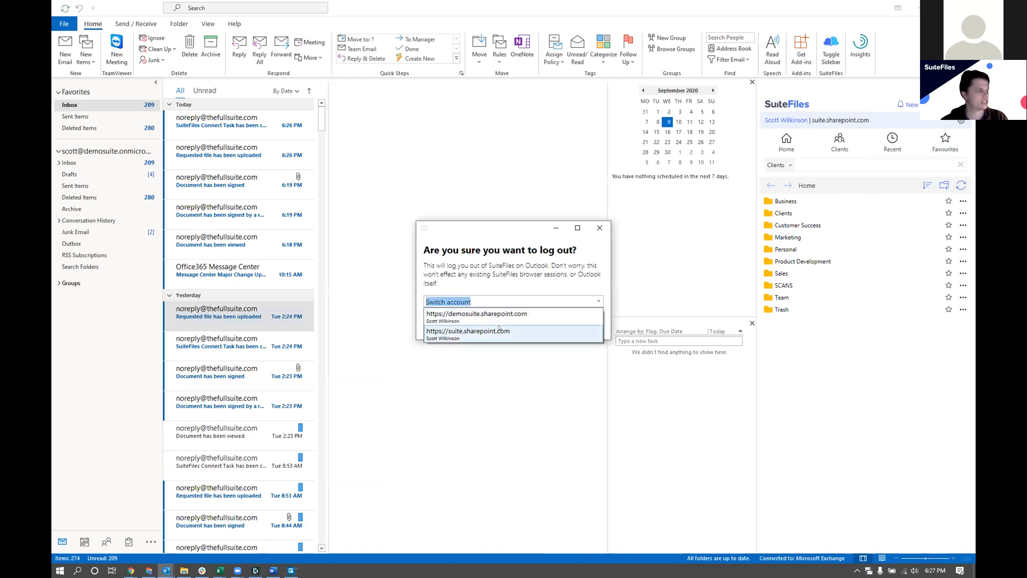
pyautogui.click(506, 316)
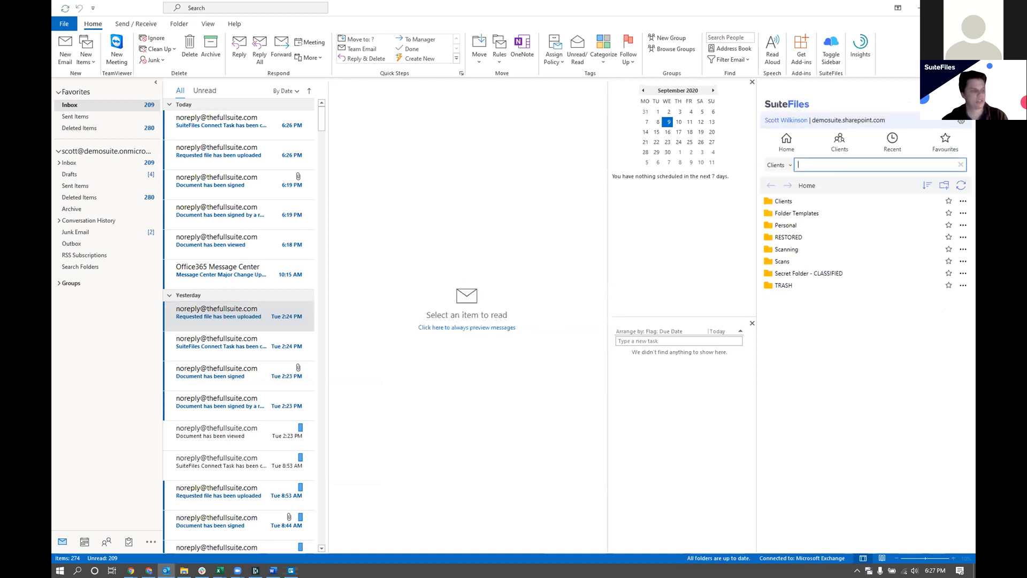
# - Search the client folders for "acme", open ACME Corporation's Email folder and preview a saved "Abacus Accounting Welcomes You Aboard" email
pyautogui.write('acme')
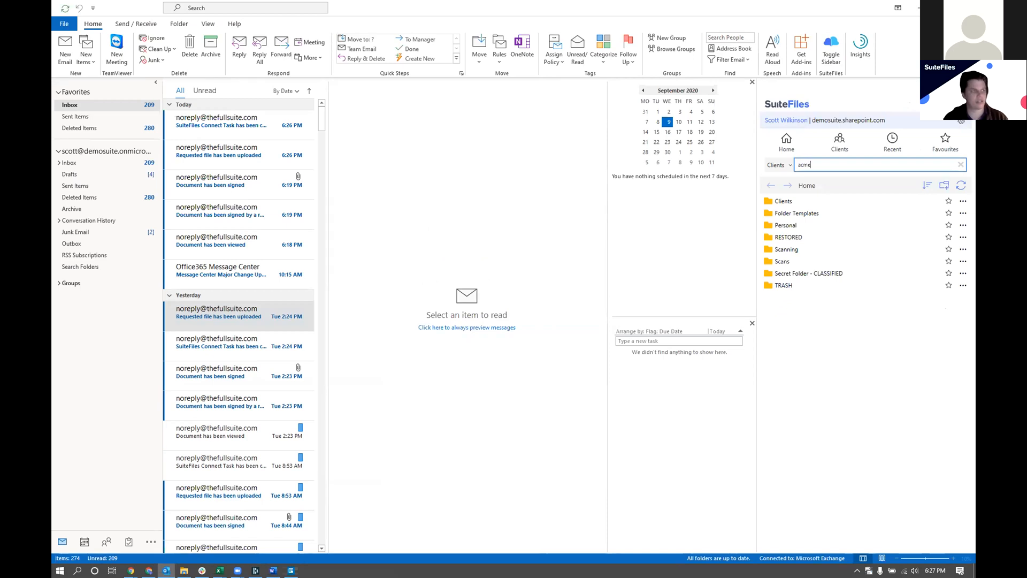
pyautogui.press('Return')
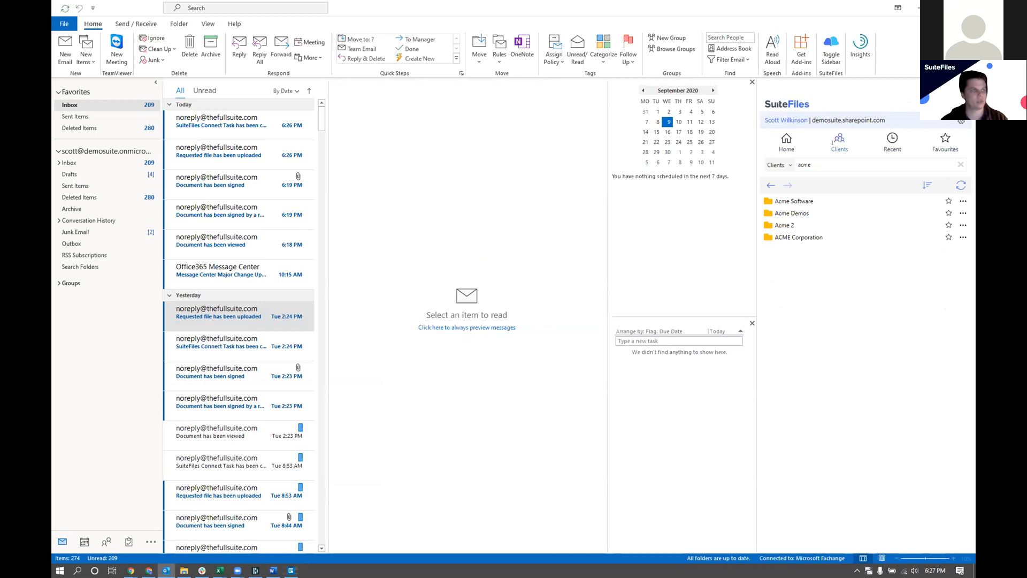
pyautogui.click(824, 235)
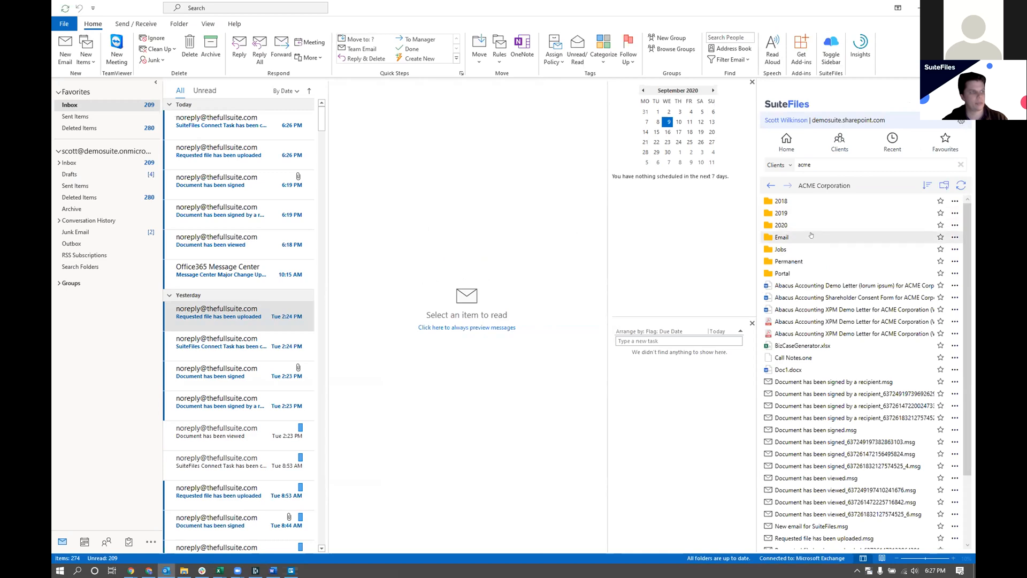
pyautogui.doubleClick(811, 236)
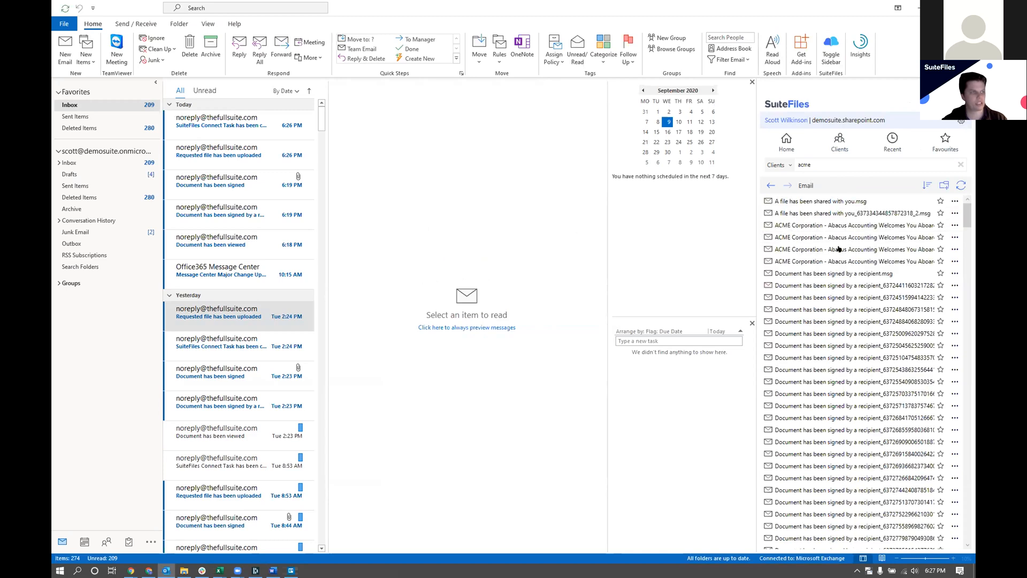
pyautogui.click(812, 249)
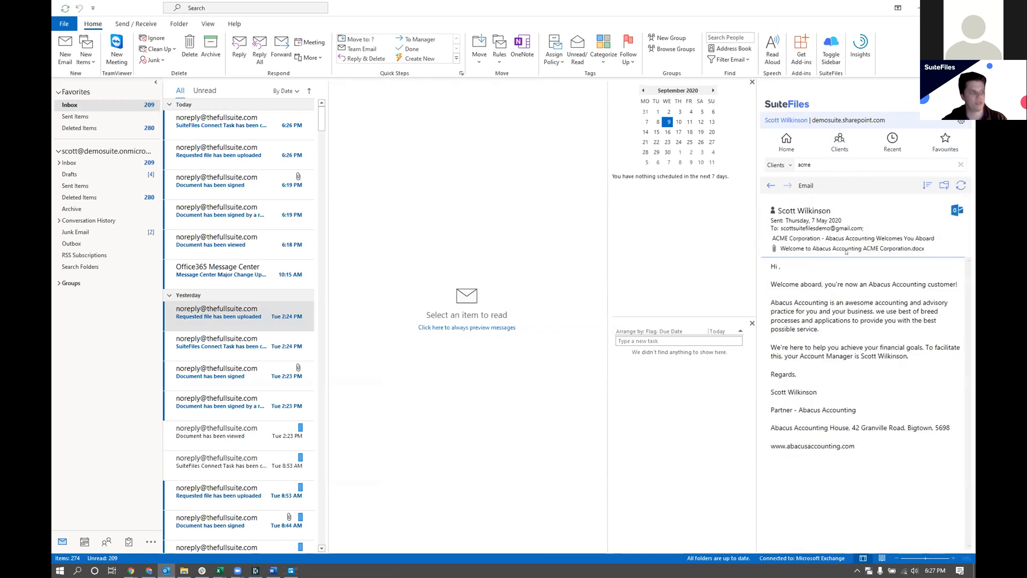
pyautogui.click(765, 186)
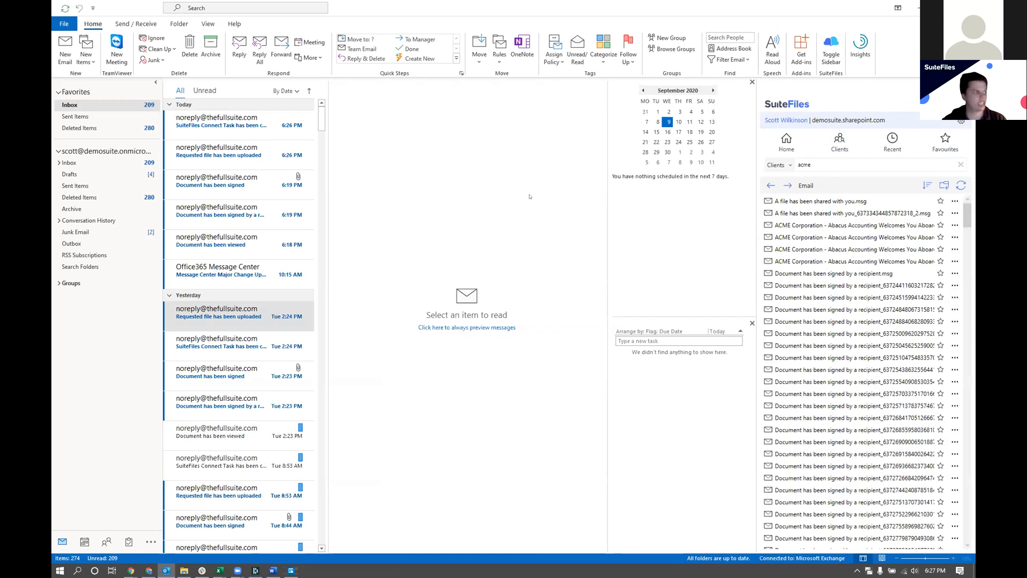
# - Save today's "Document has been signed" email and the three inbox emails below it to ACME Corporation's Email folder
pyautogui.click(231, 188)
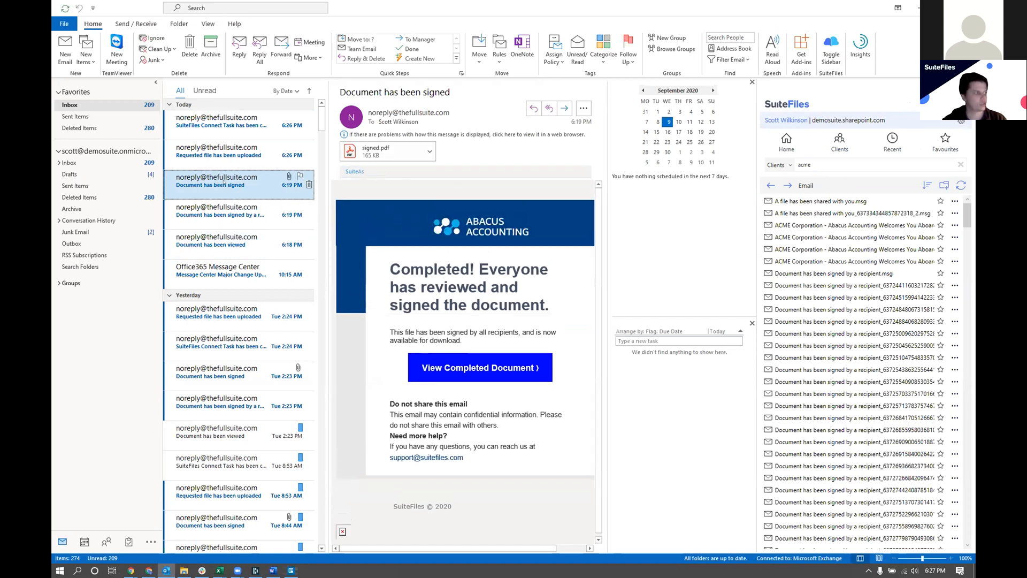
pyautogui.moveTo(792, 268); pyautogui.dragTo(815, 266)
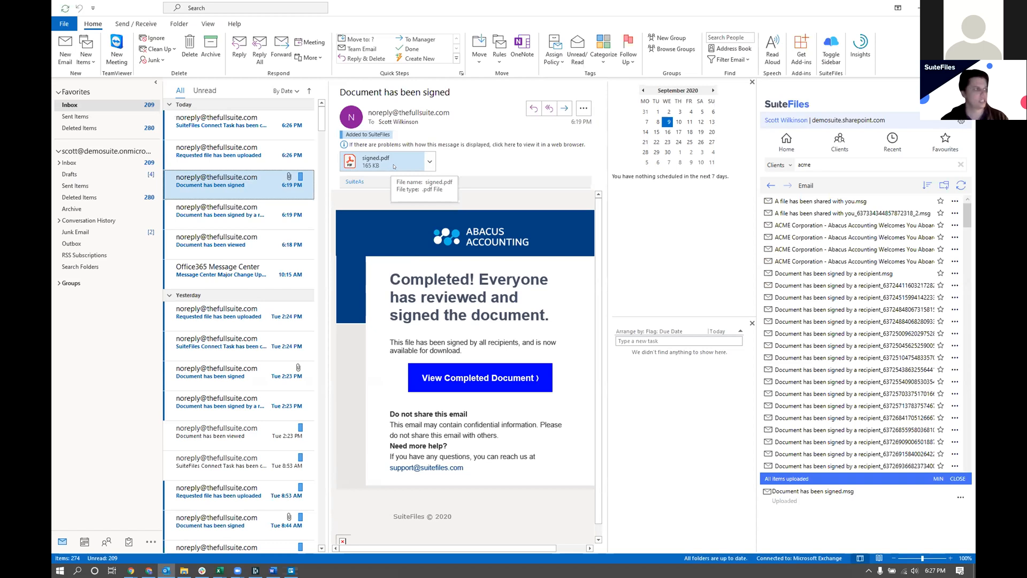
pyautogui.click(214, 209)
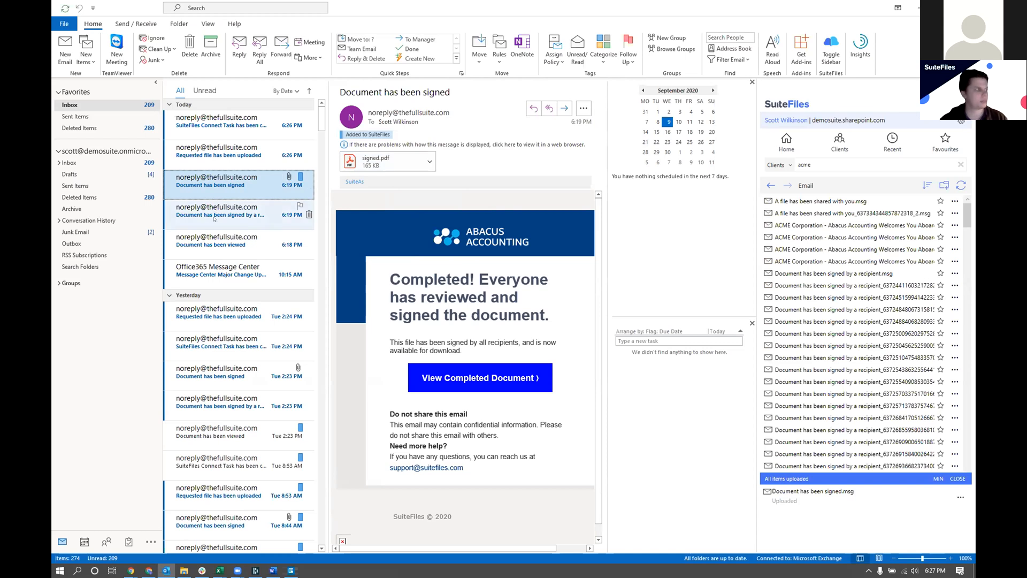
pyautogui.keyDown('shift'); pyautogui.click(235, 267); pyautogui.keyUp('shift')
pyautogui.moveTo(893, 328); pyautogui.dragTo(886, 327)
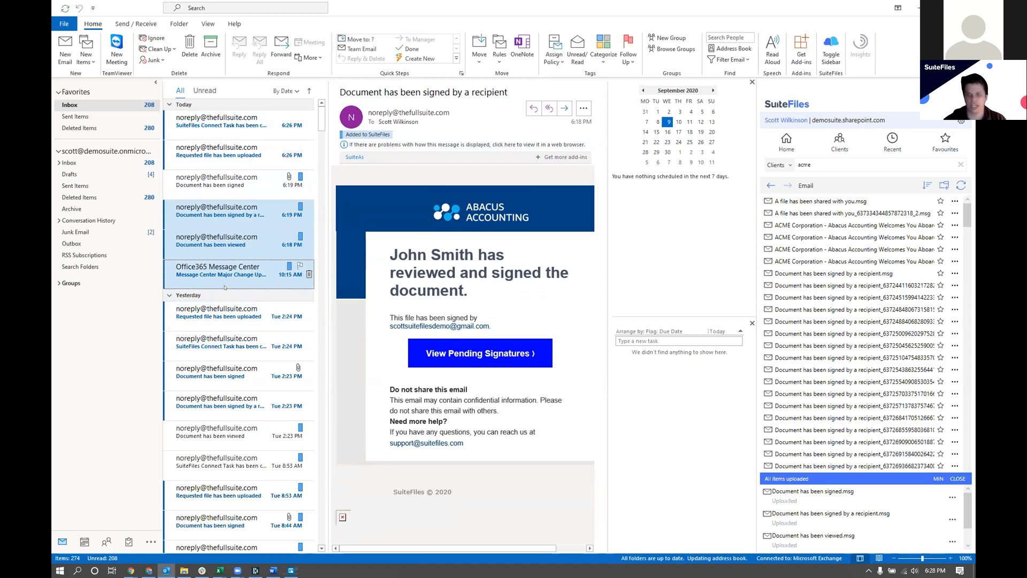
# - Search the current mailbox for emails categorized as "Added to SuiteFiles"
pyautogui.click(264, 4)
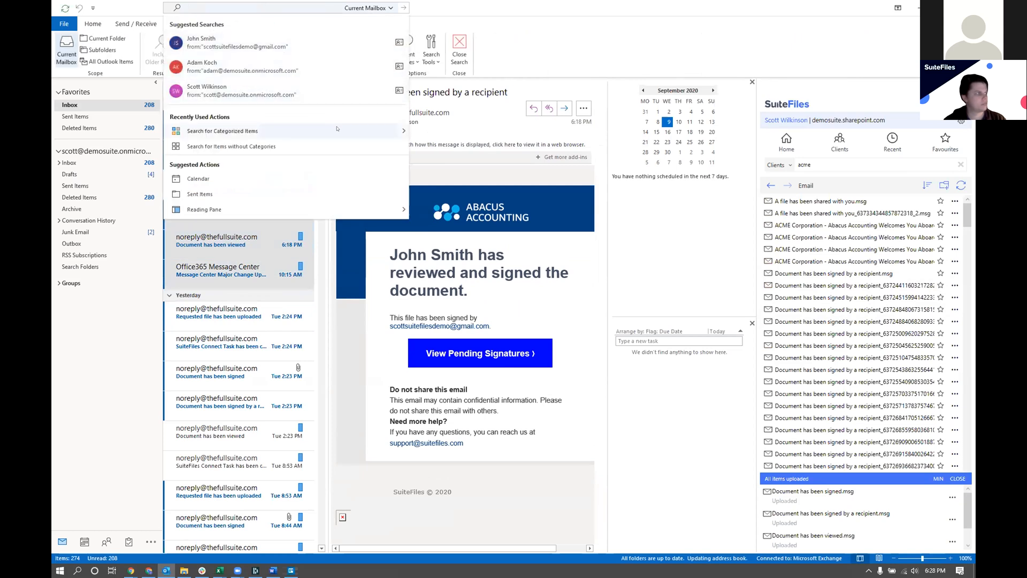
pyautogui.moveTo(337, 129)
pyautogui.click(455, 133)
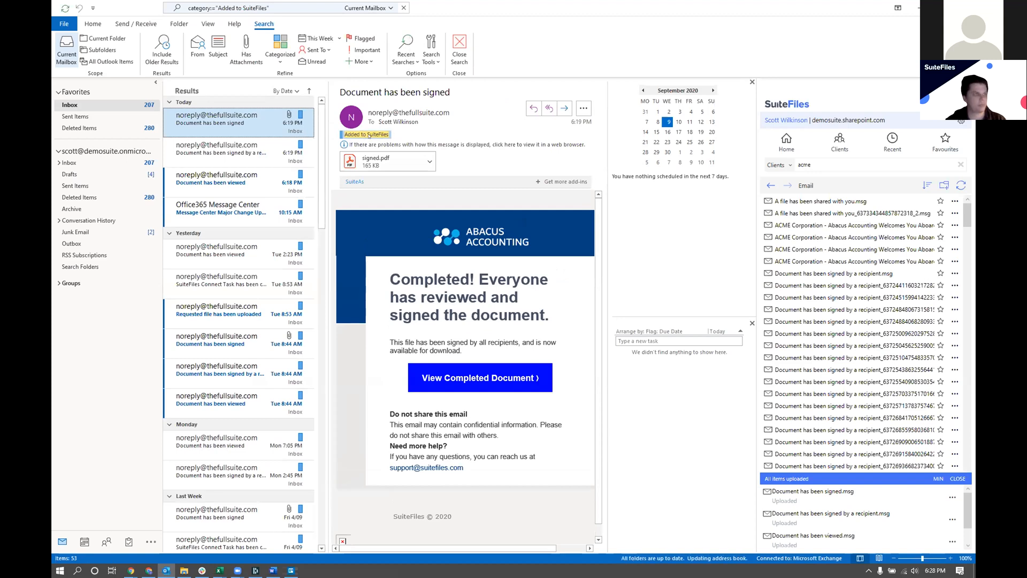
# - Search the client folders for "99 corp" and open a saved "Abacus Accounting Welcomes You Aboard" email from 99 Corporation's Email folder
pyautogui.click(850, 160)
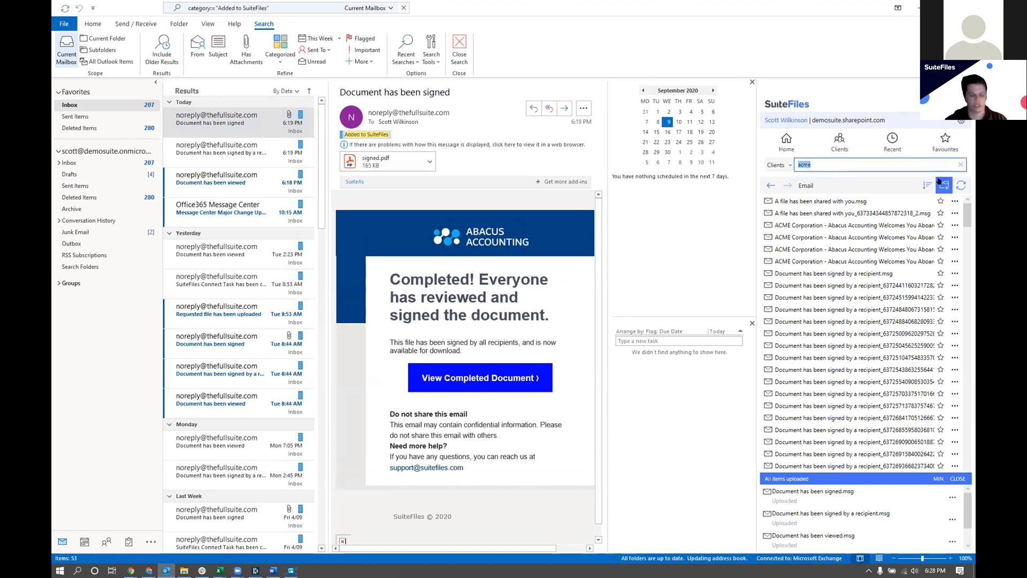
pyautogui.write('99 corp')
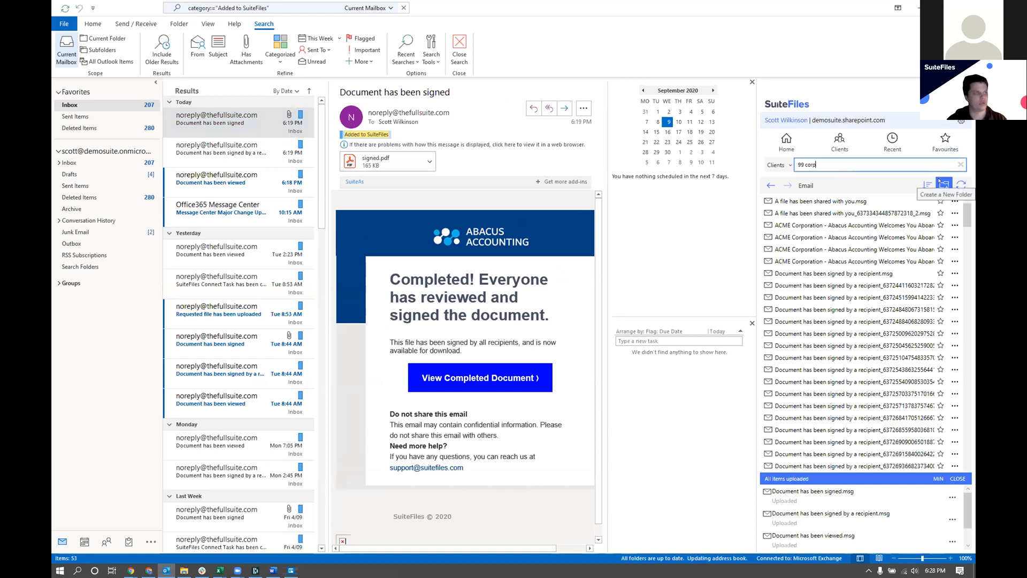
pyautogui.click(835, 211)
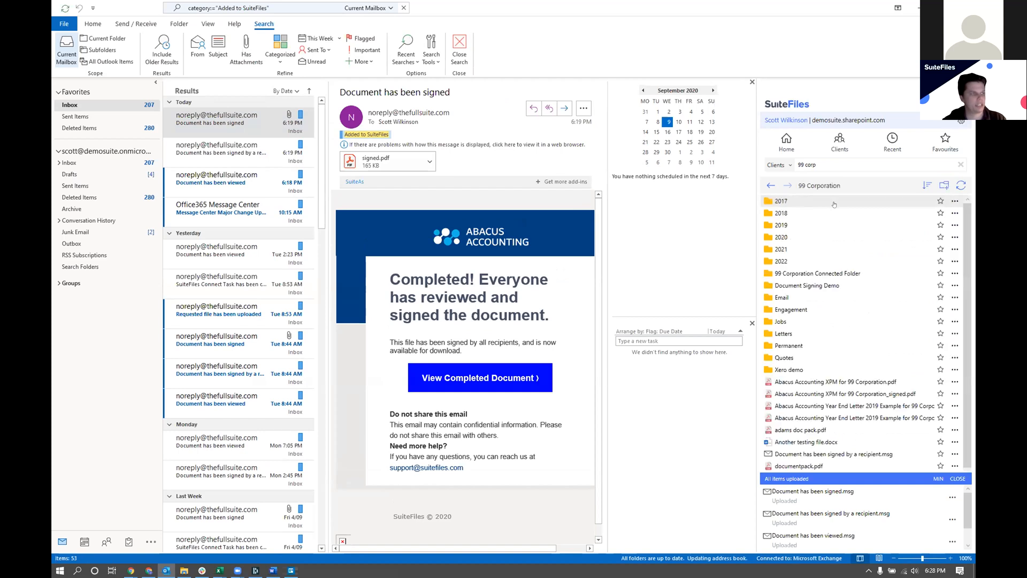
pyautogui.click(826, 297)
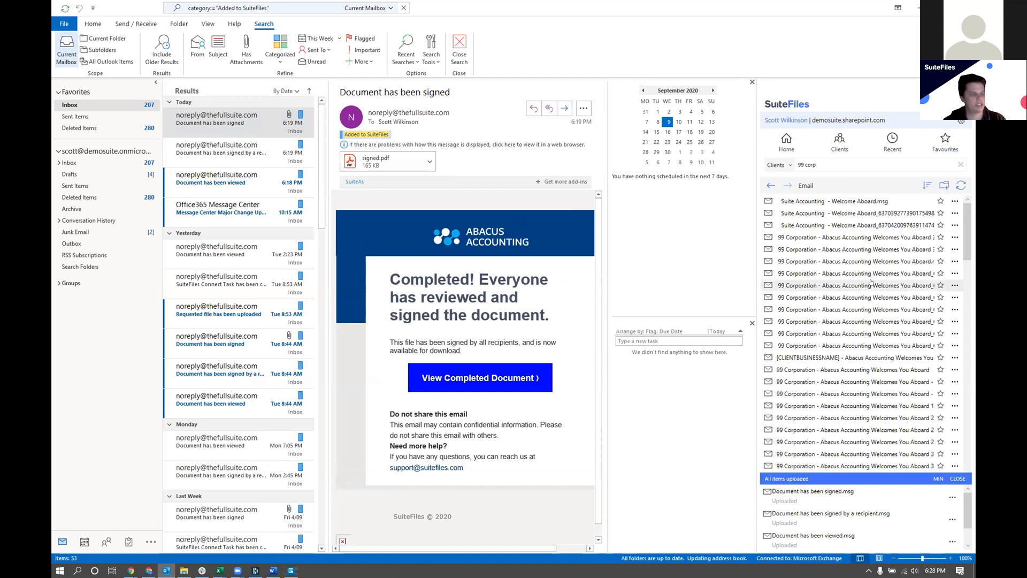
pyautogui.click(852, 260)
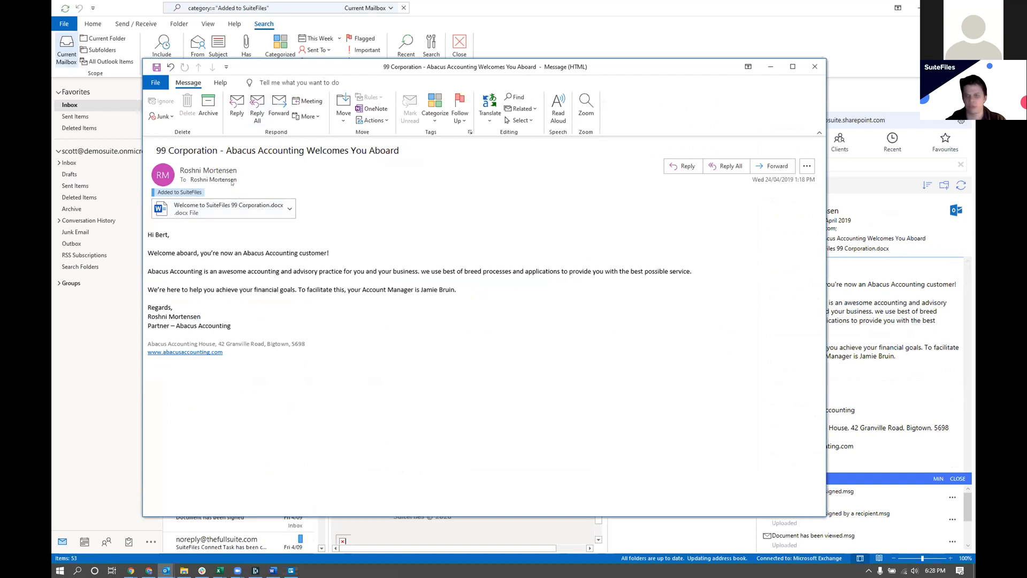
# - View the contact card of the welcome email's sender and close the message window
pyautogui.moveTo(232, 172)
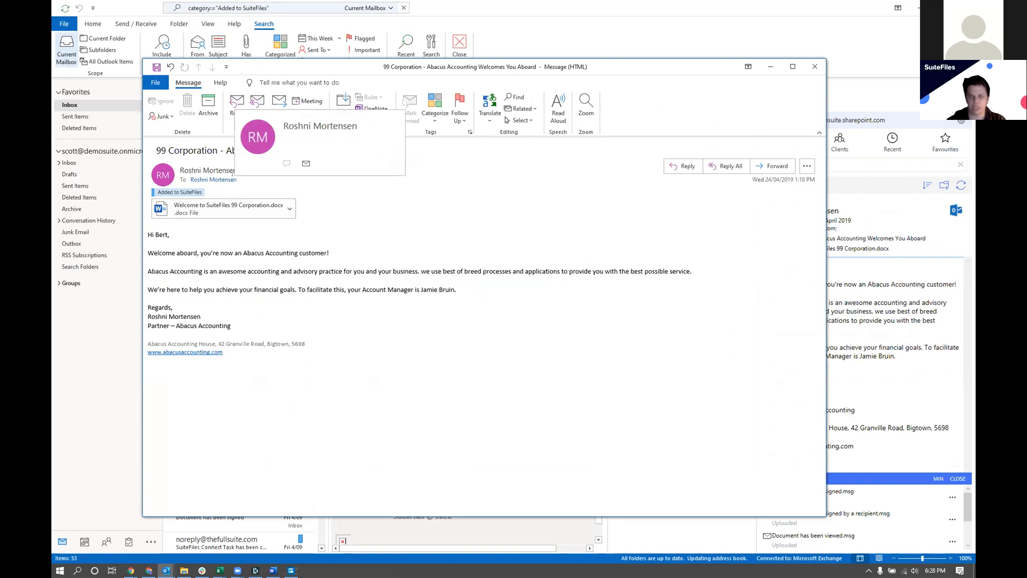
pyautogui.click(232, 174)
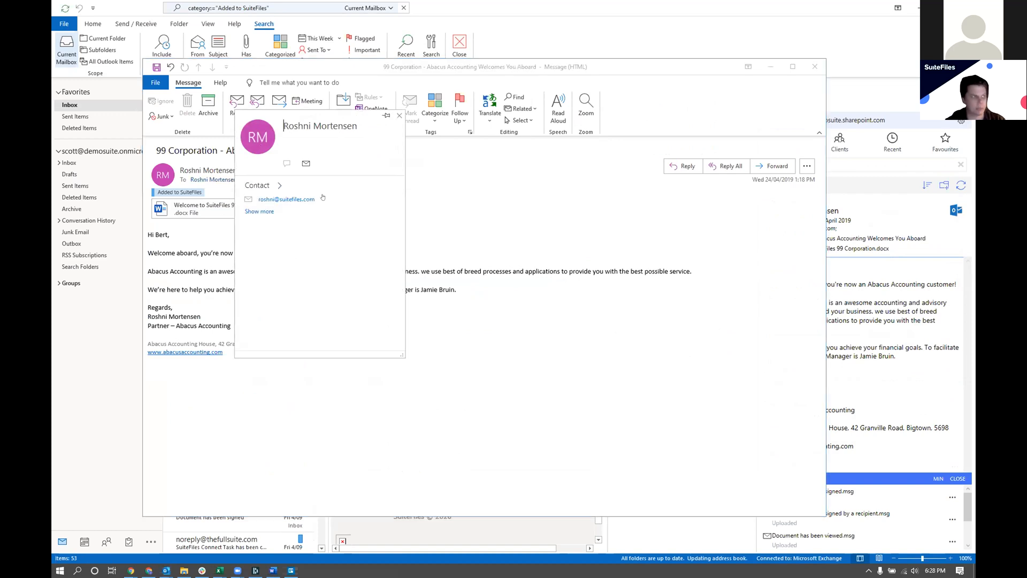
pyautogui.click(424, 197)
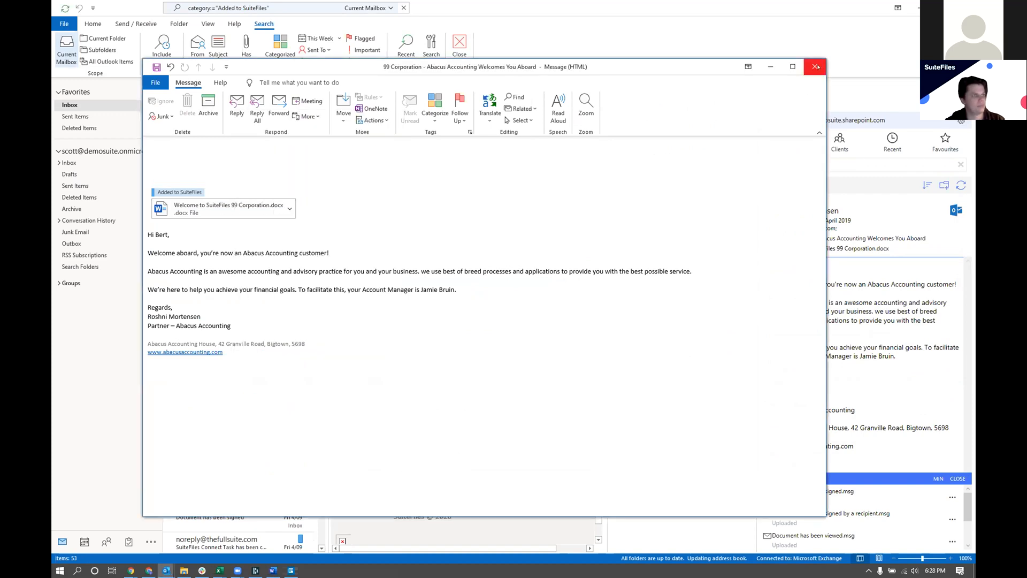
pyautogui.click(814, 66)
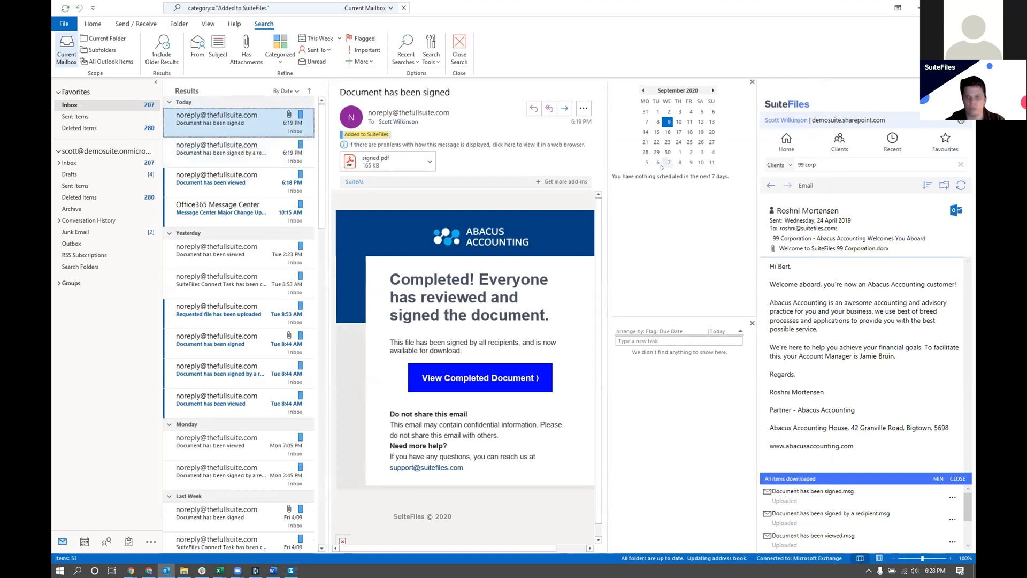
# - Compose a new email to a saved contact with the subject "test email 123" and start sending it
pyautogui.click(85, 25)
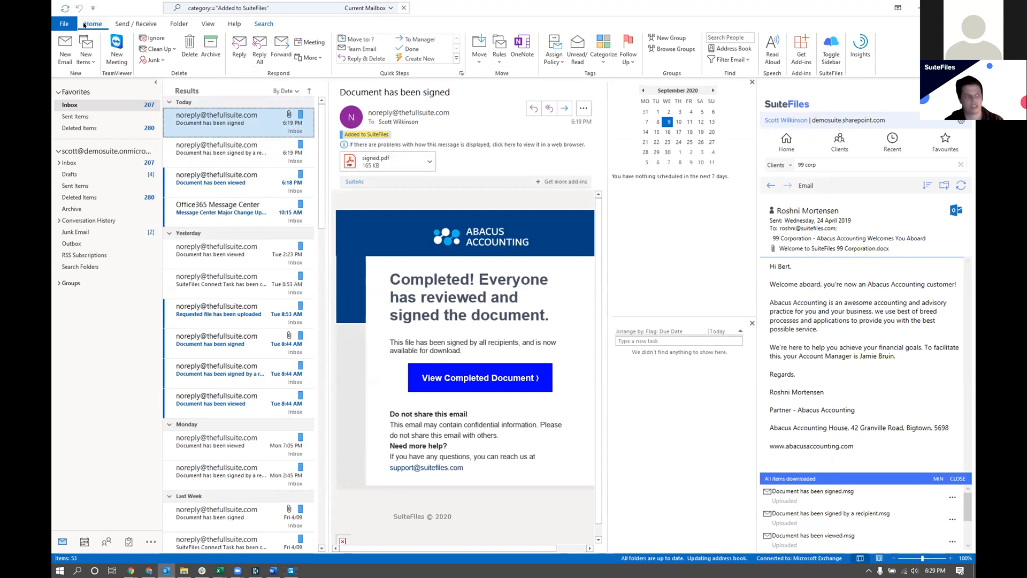
pyautogui.click(63, 46)
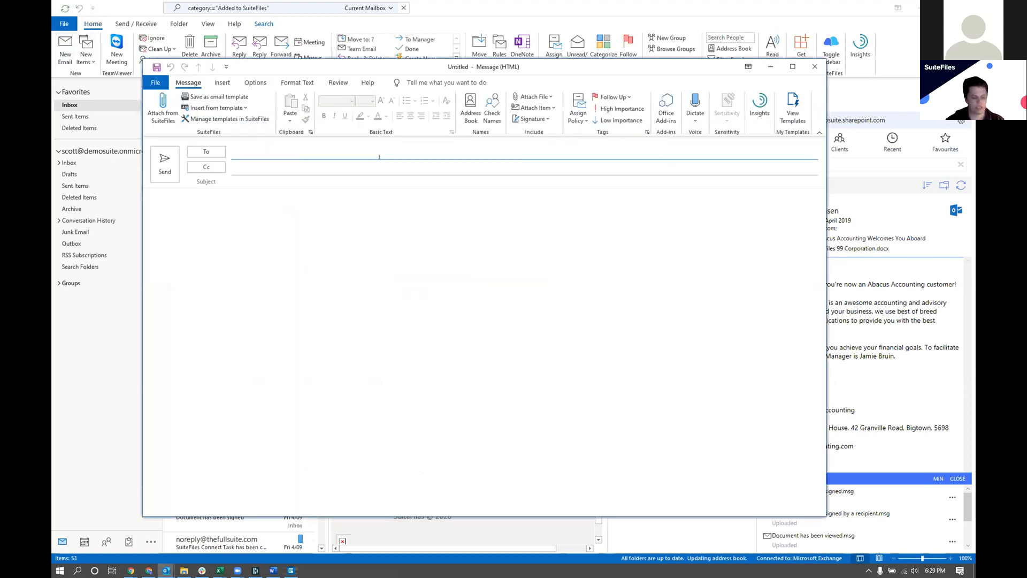
pyautogui.write('ad')
pyautogui.press('Return')
pyautogui.press('Tab')
pyautogui.press('Tab')
pyautogui.write('test email 123')
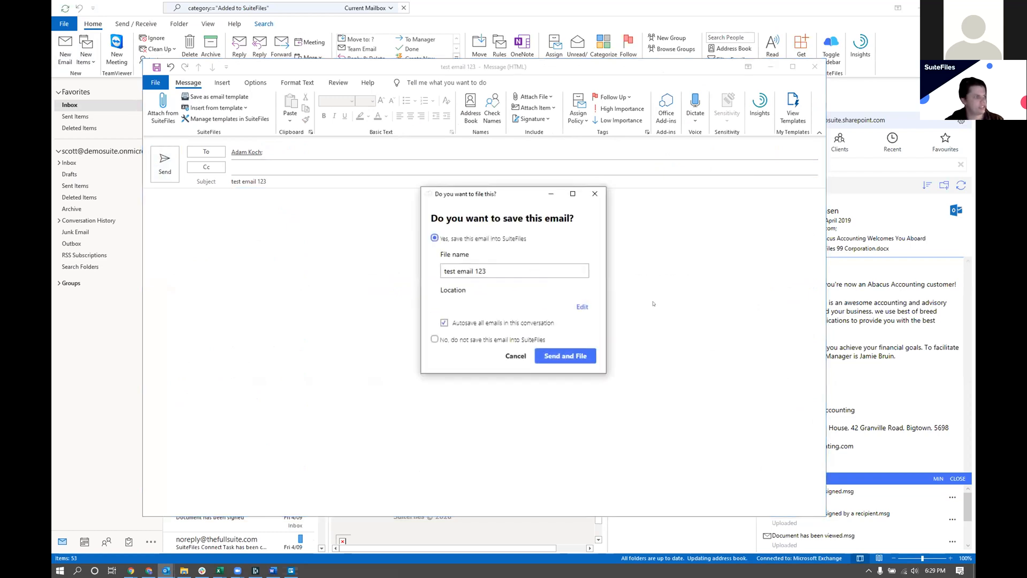
# - Set the email's filing location to Clients/ACME Corporation/Email, and dismiss the save prompt without sending
pyautogui.click(508, 305)
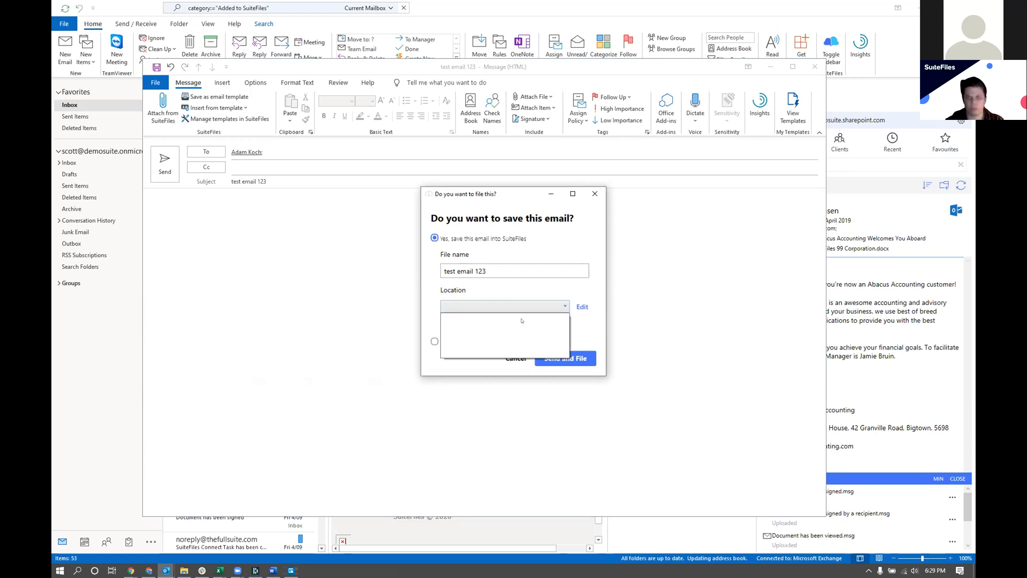
pyautogui.click(581, 307)
pyautogui.write('acme')
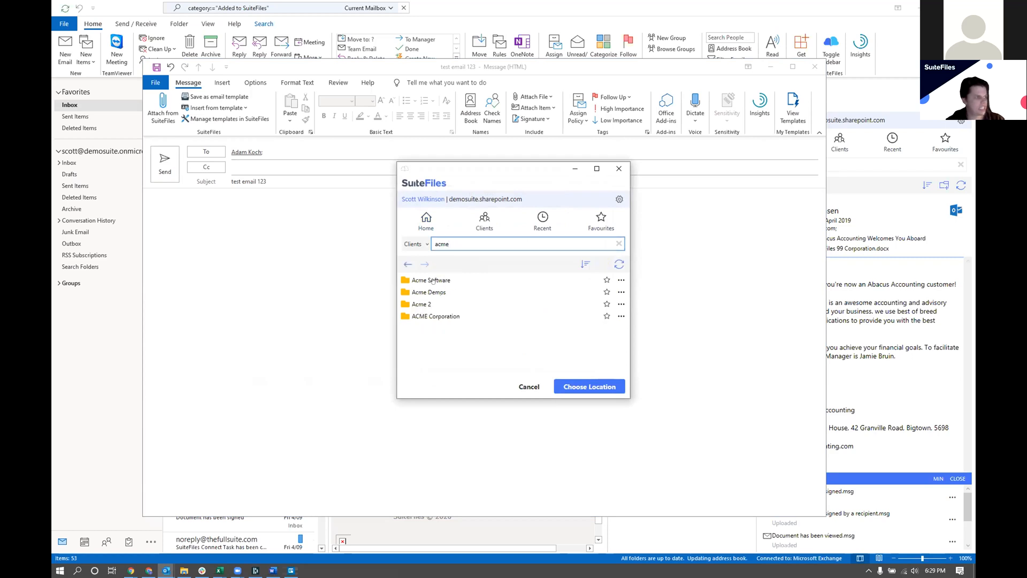
pyautogui.click(427, 316)
pyautogui.click(427, 317)
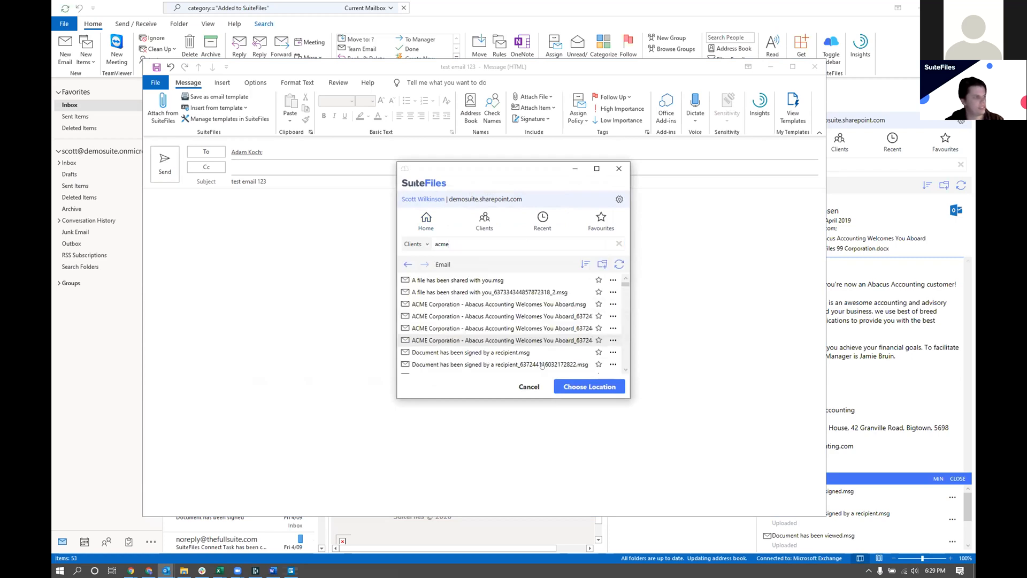
pyautogui.click(578, 385)
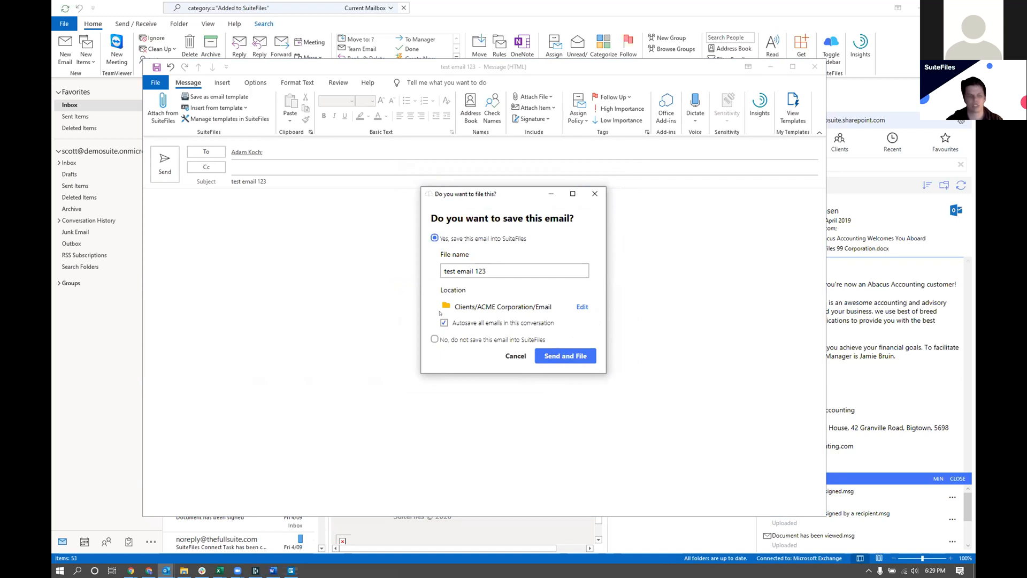
pyautogui.click(594, 193)
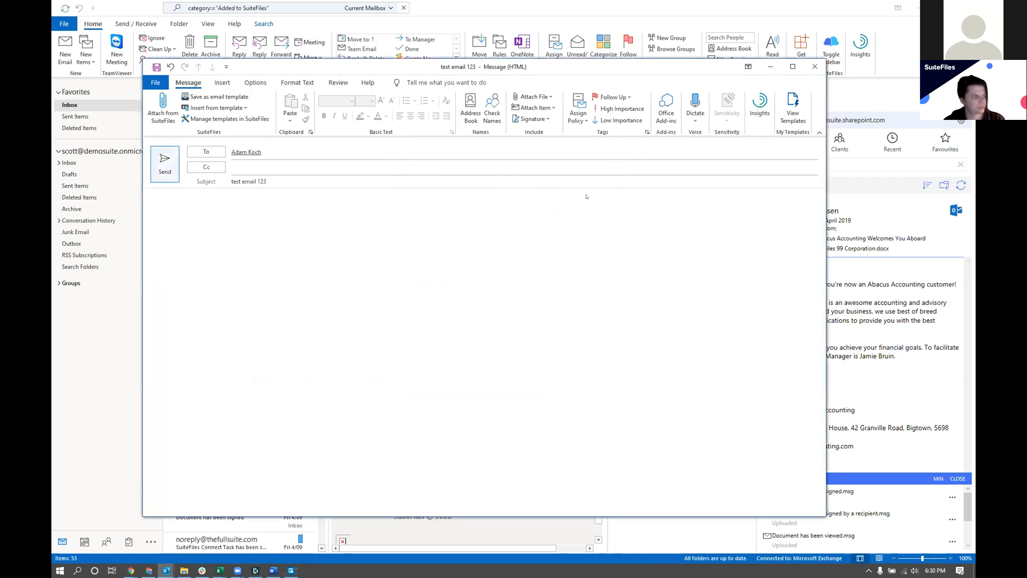
# - Browse the SuiteFiles folders available for attachments without attaching anything, and discard the "test email 123" draft
pyautogui.click(163, 107)
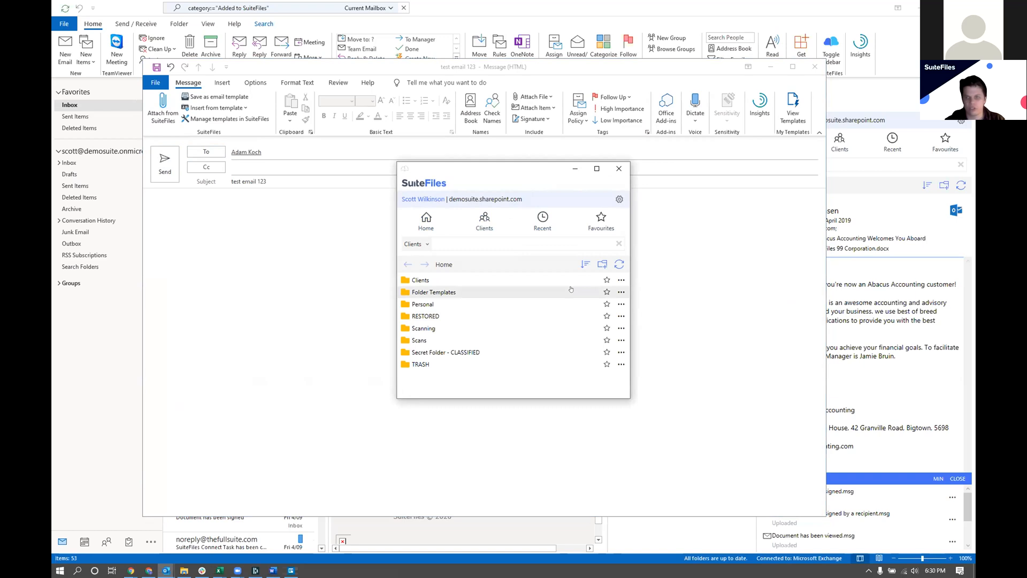
pyautogui.click(619, 168)
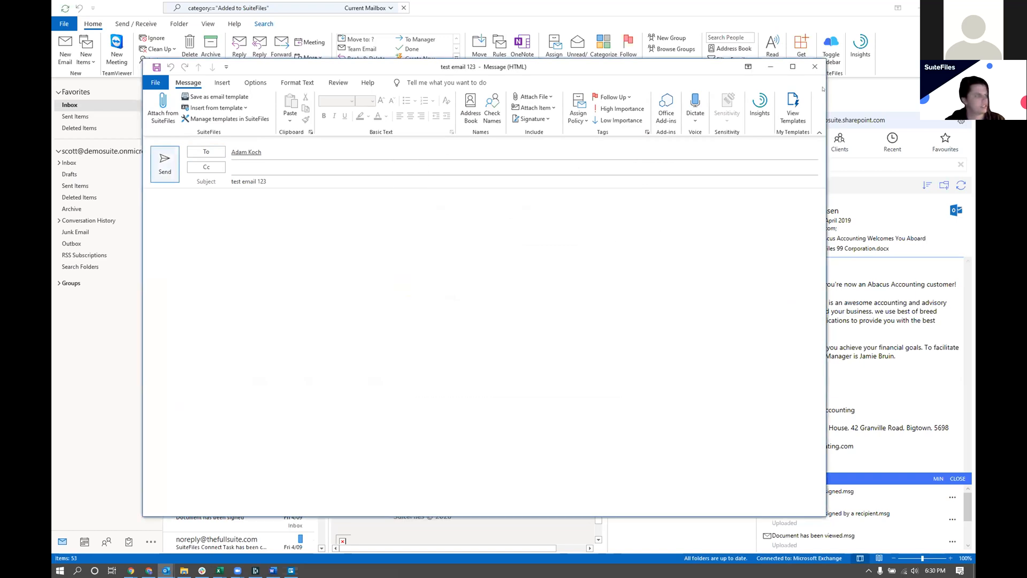
pyautogui.click(815, 66)
pyautogui.click(517, 312)
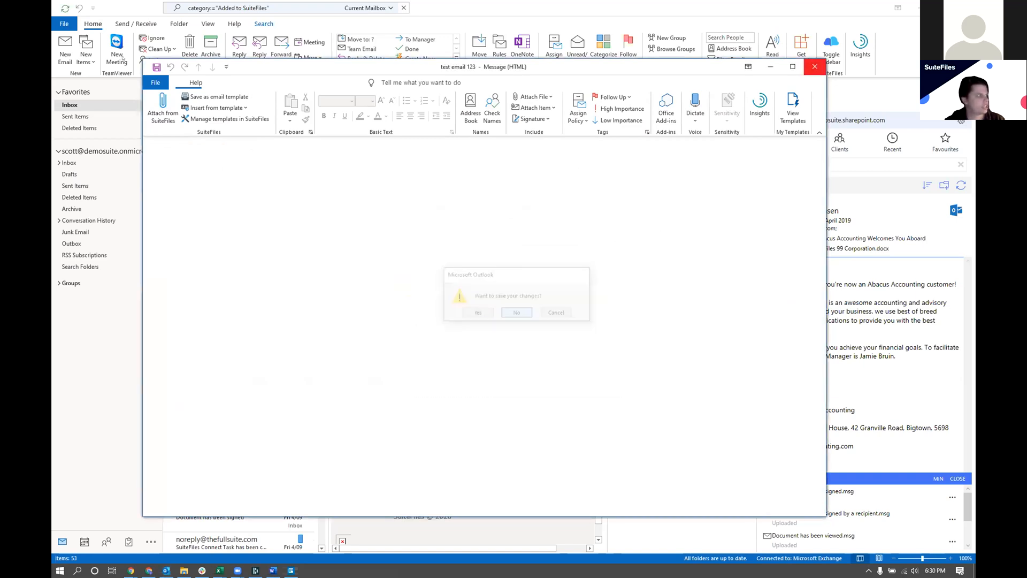
# - Create a new email from the "Abacus Accounting Welcome Email" template, prepopulated for the client ACME Corporation (WFM)
pyautogui.click(65, 46)
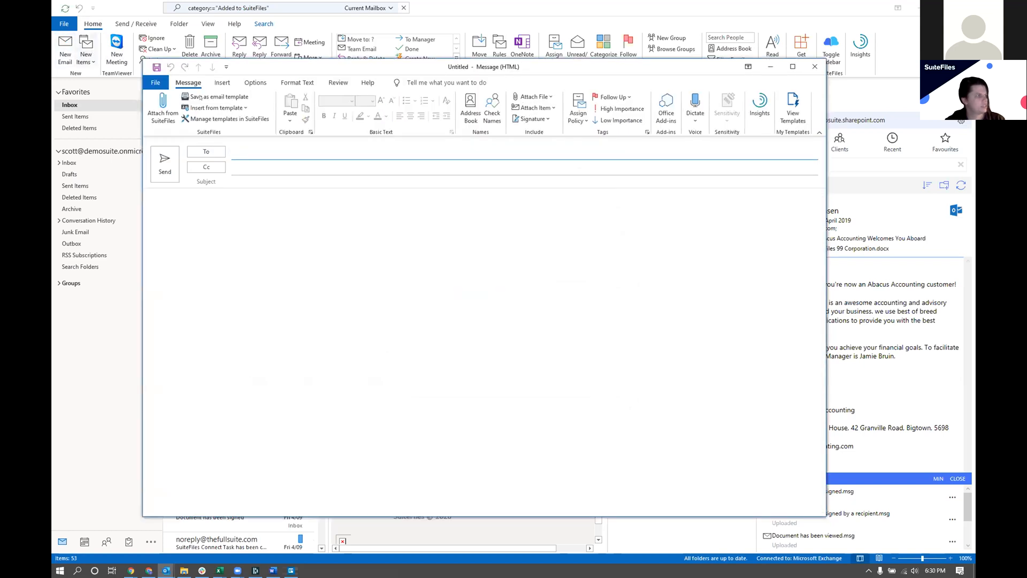
pyautogui.click(215, 108)
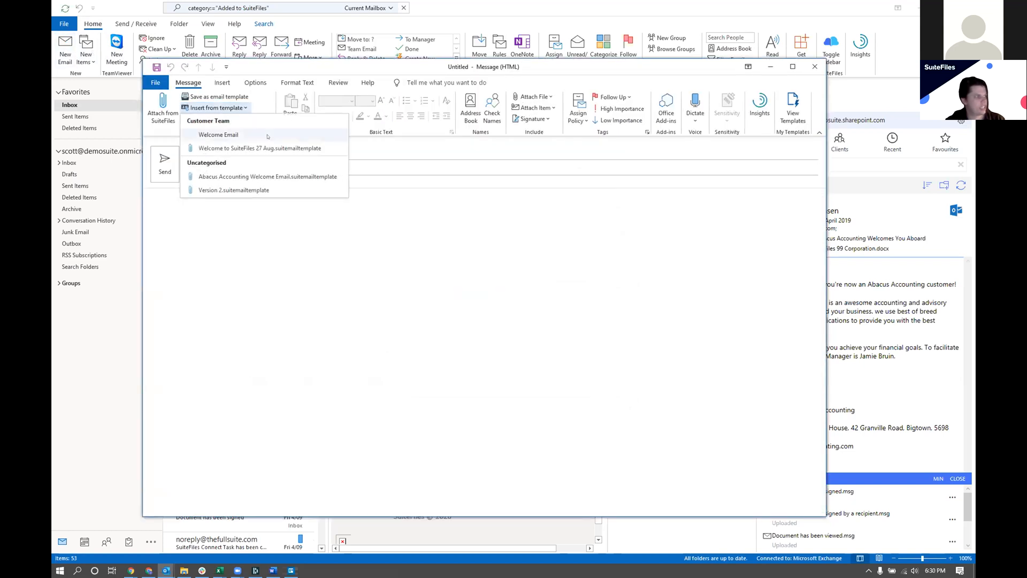
pyautogui.click(255, 177)
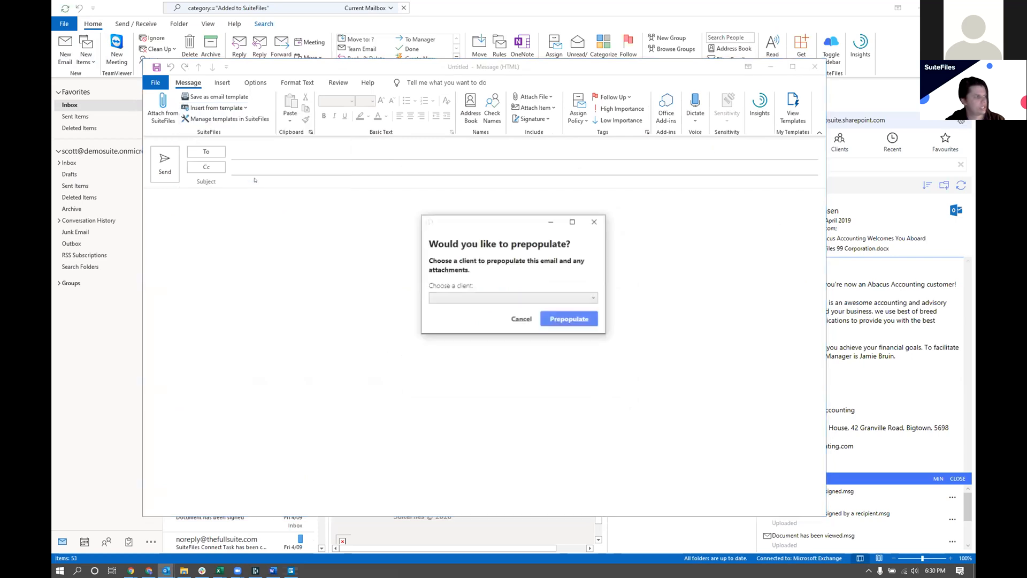
pyautogui.click(525, 301)
pyautogui.press('Down')
pyautogui.press('Down')
pyautogui.press('Down')
pyautogui.press('Down')
pyautogui.press('Down')
pyautogui.press('Down')
pyautogui.press('Down')
pyautogui.press('Down')
pyautogui.press('Down')
pyautogui.press('Down')
pyautogui.press('Down')
pyautogui.press('Down')
pyautogui.press('Down')
pyautogui.press('Down')
pyautogui.press('Down')
pyautogui.press('Down')
pyautogui.press('Down')
pyautogui.press('Down')
pyautogui.press('Down')
pyautogui.press('Down')
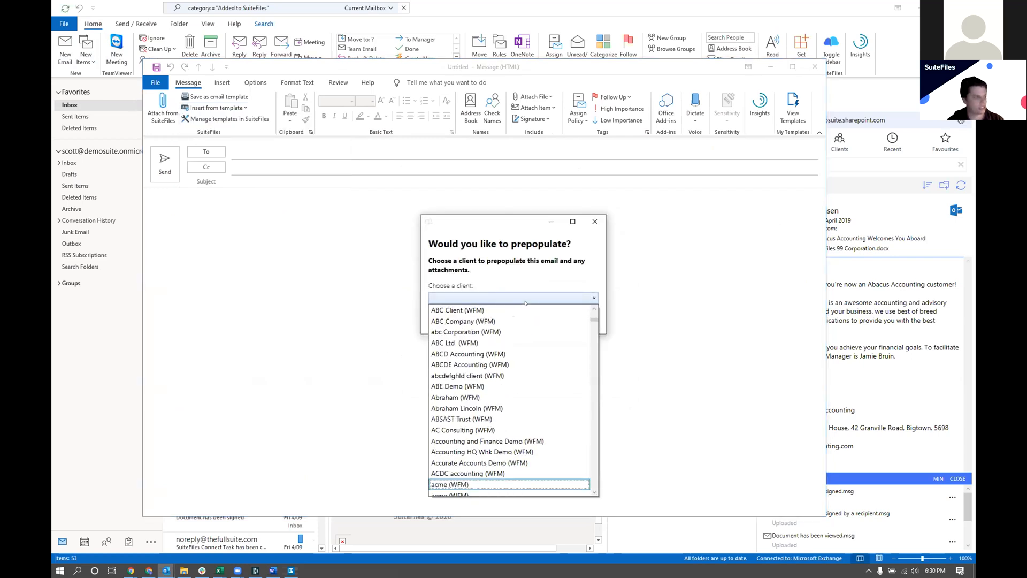
pyautogui.press('Return')
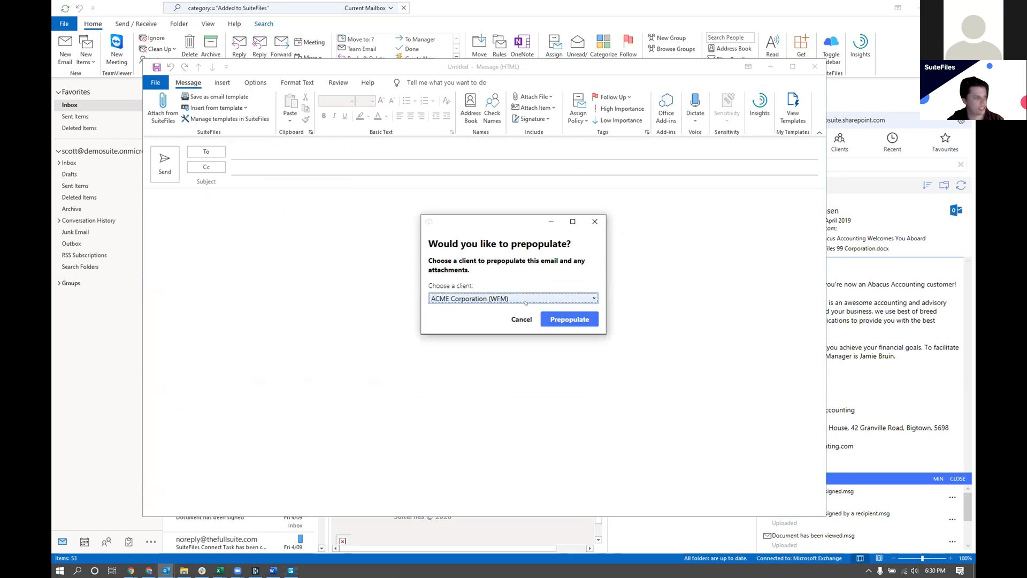
pyautogui.click(592, 315)
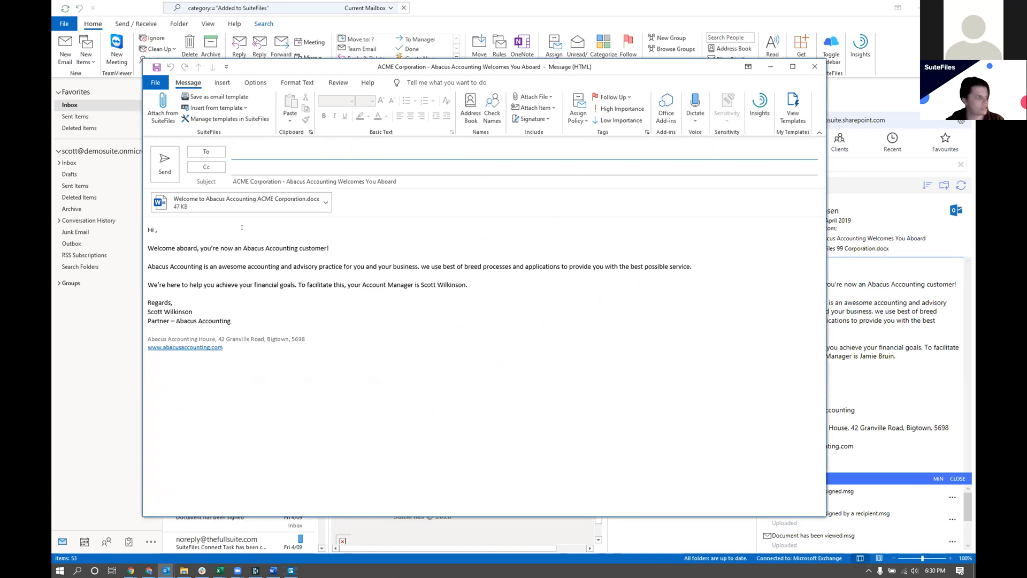
# - Open the attached "Welcome to Abacus Accounting ACME Corporation.docx" for viewing, and discard the welcome email without saving
pyautogui.doubleClick(262, 207)
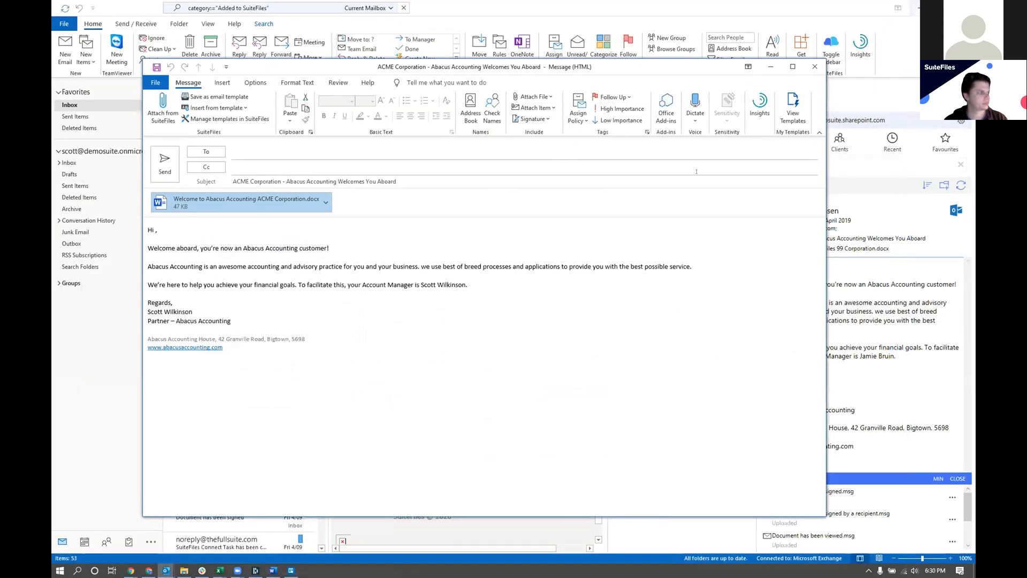
pyautogui.click(814, 67)
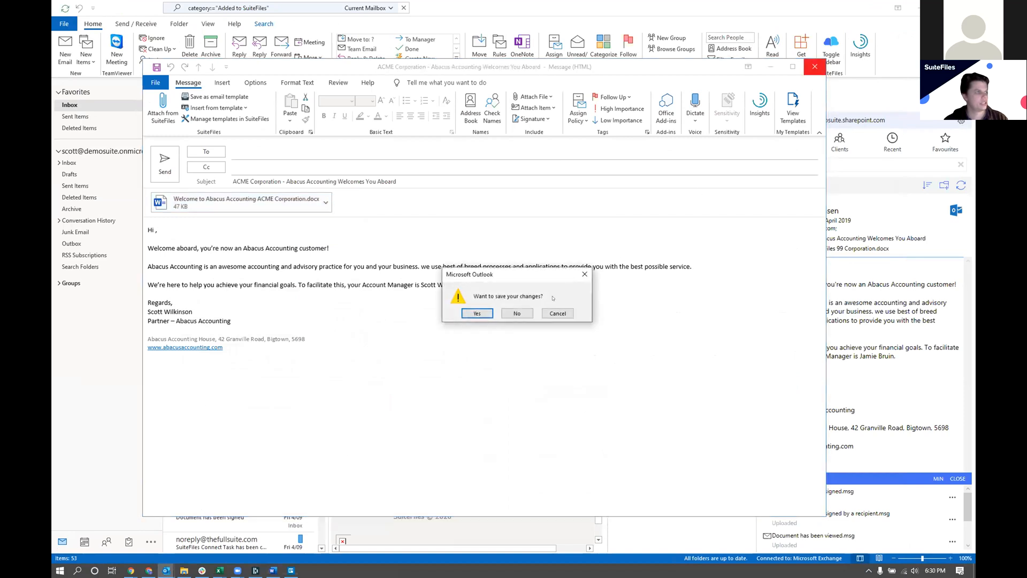
pyautogui.click(529, 309)
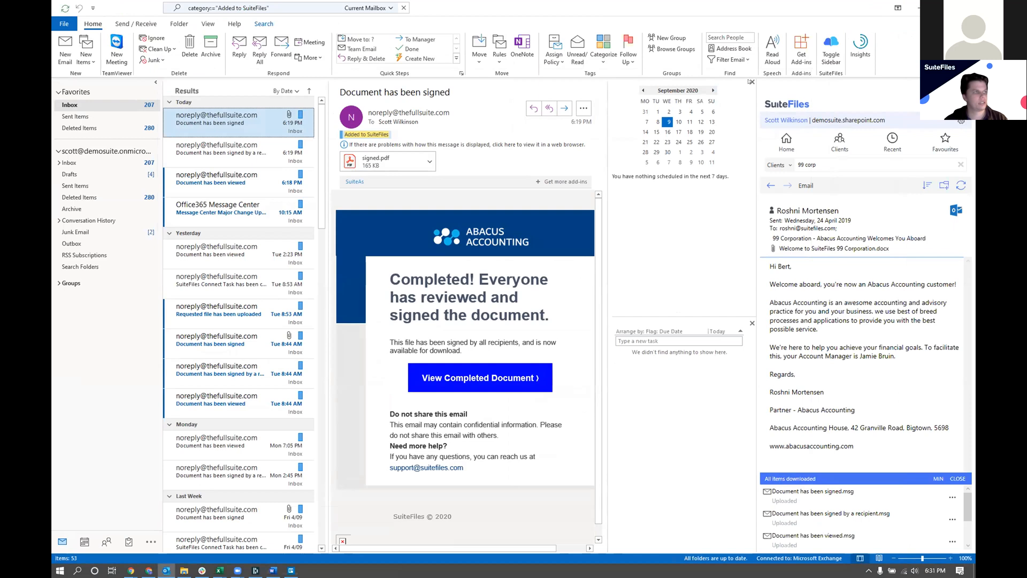
# - Hide the calendar and the task list beside the open email, and switch to Chrome
pyautogui.click(751, 82)
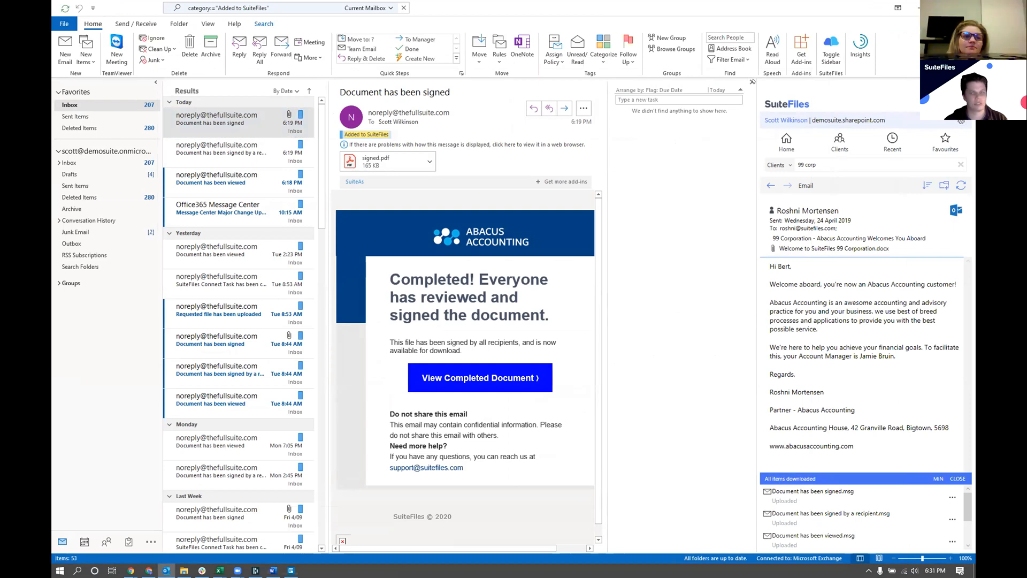
pyautogui.click(751, 82)
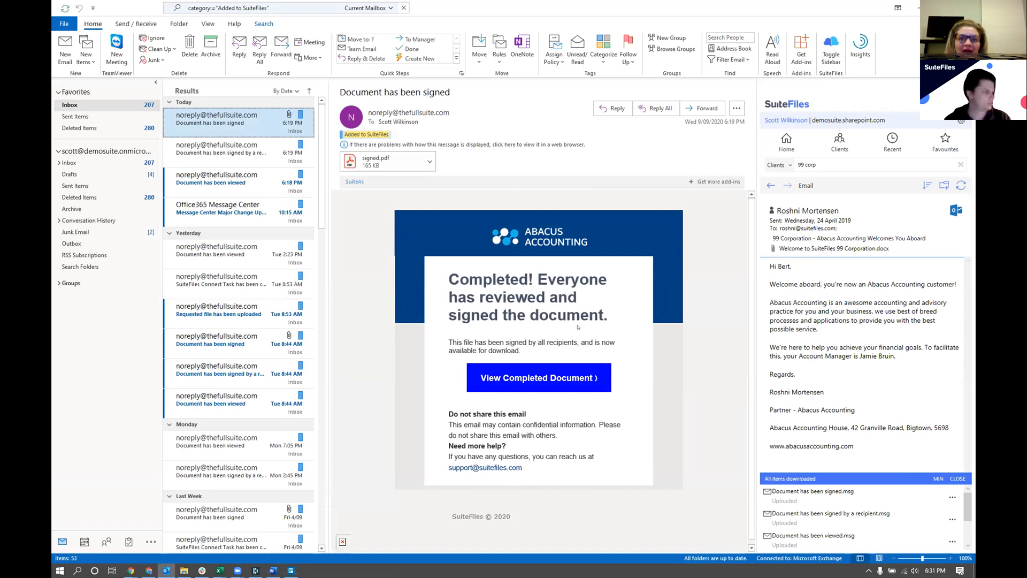
pyautogui.click(154, 567)
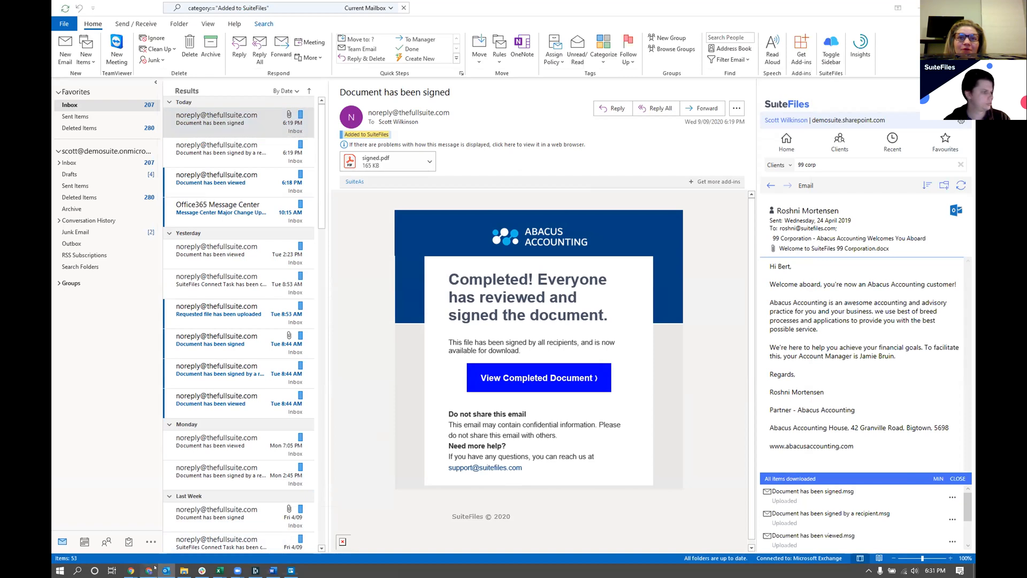